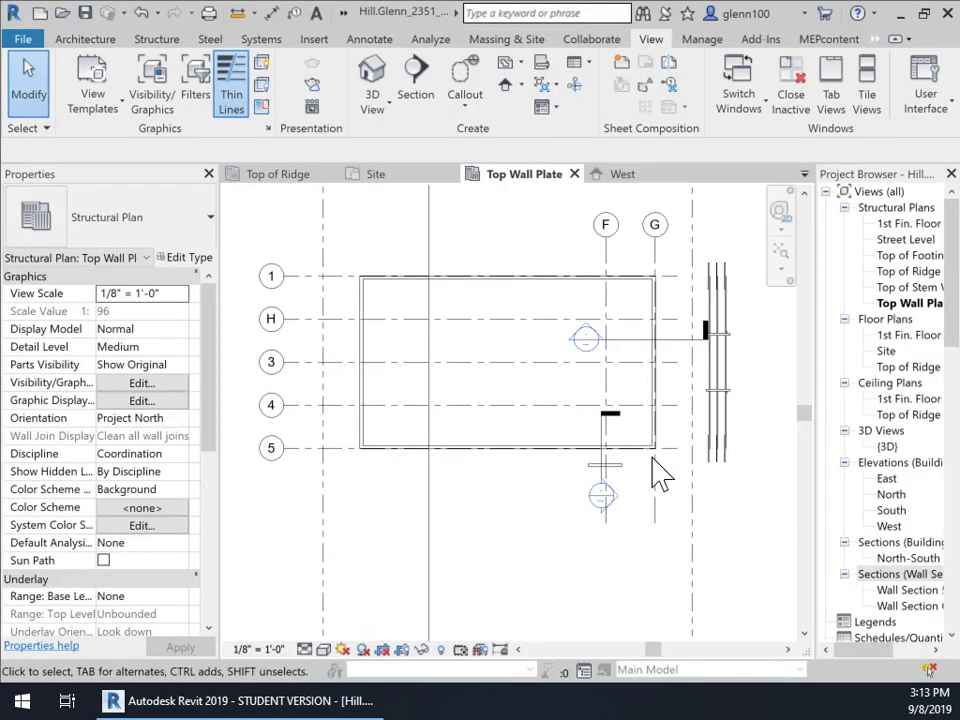
Open the 3D view and examine the exterior wood-frame walls by selecting the long front wall
click(805, 175)
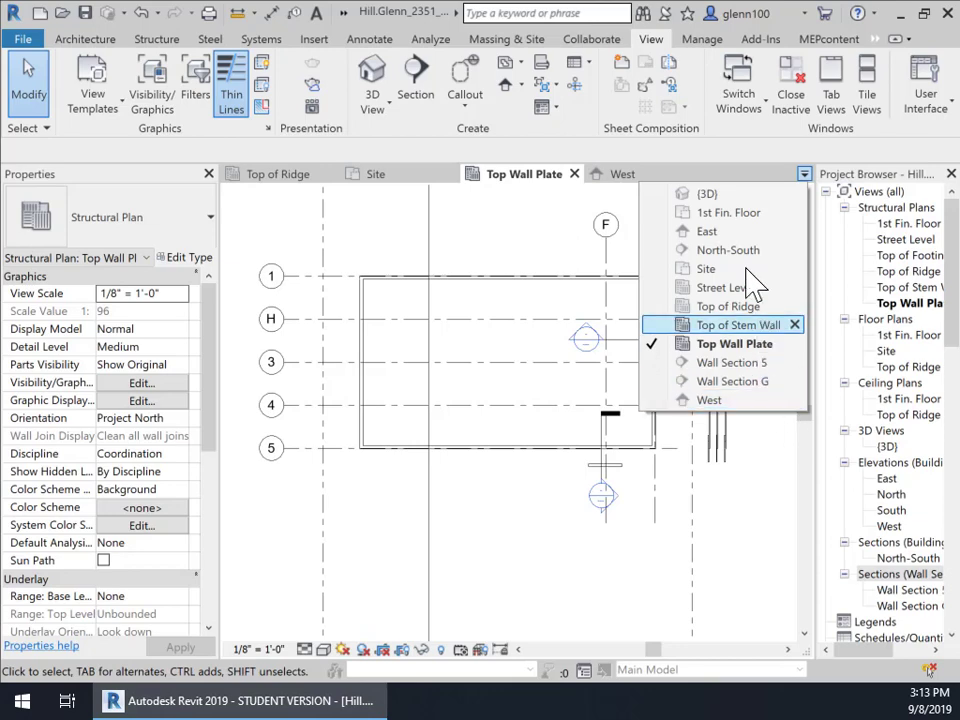
click(720, 196)
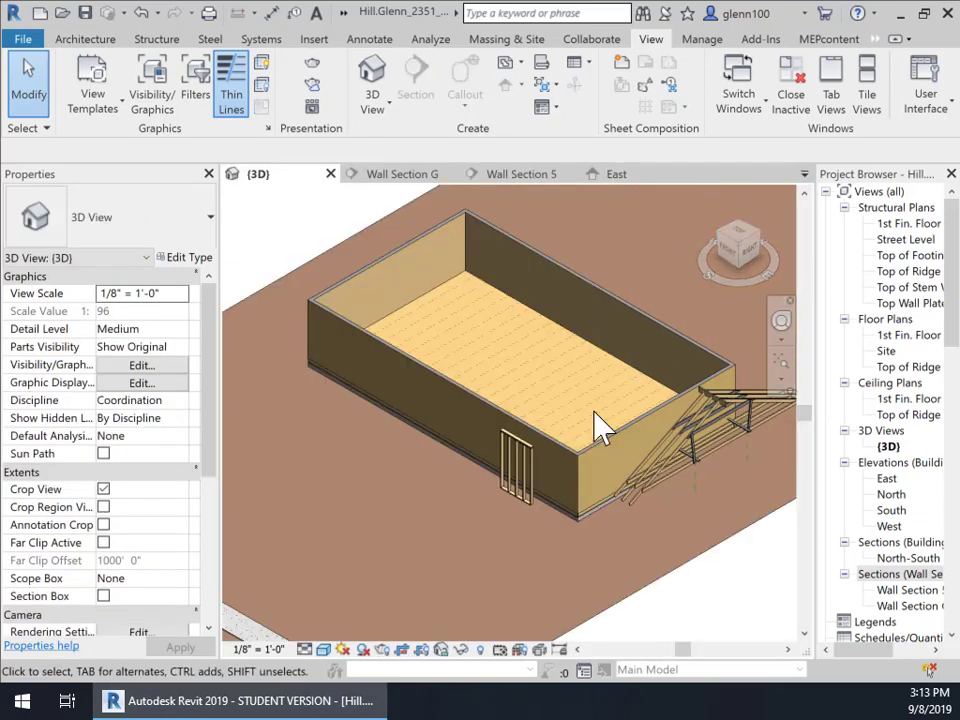
click(574, 452)
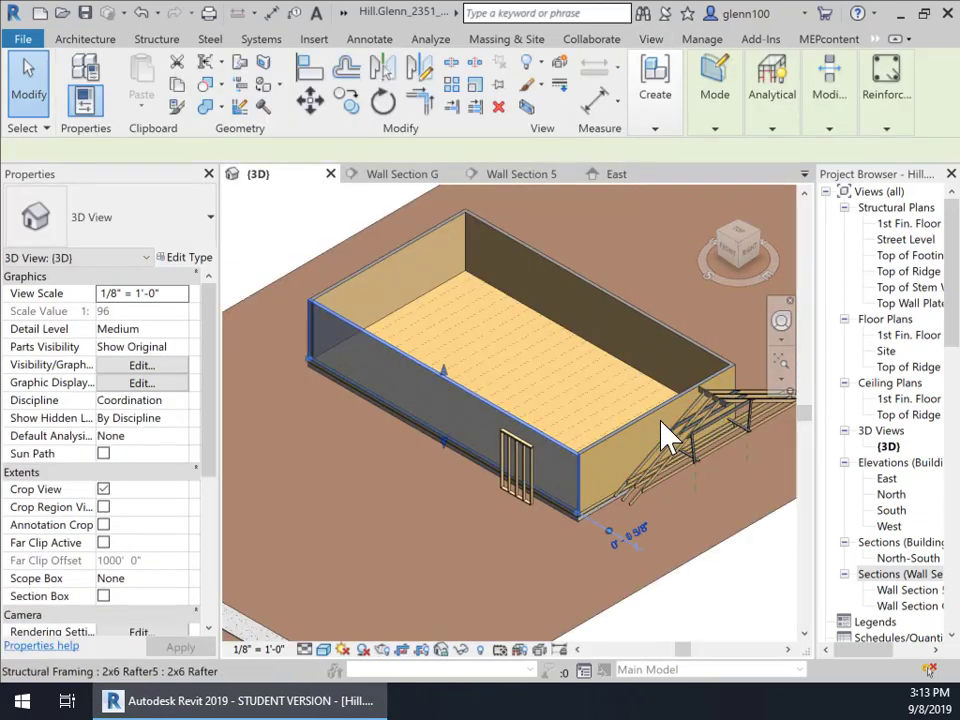
click(662, 440)
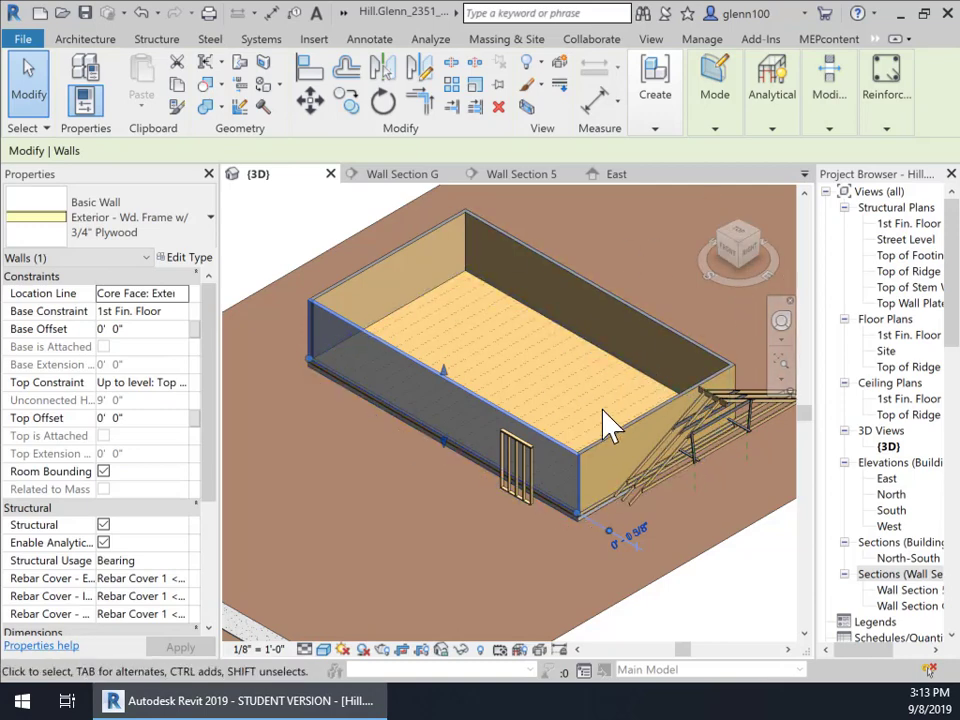
click(672, 348)
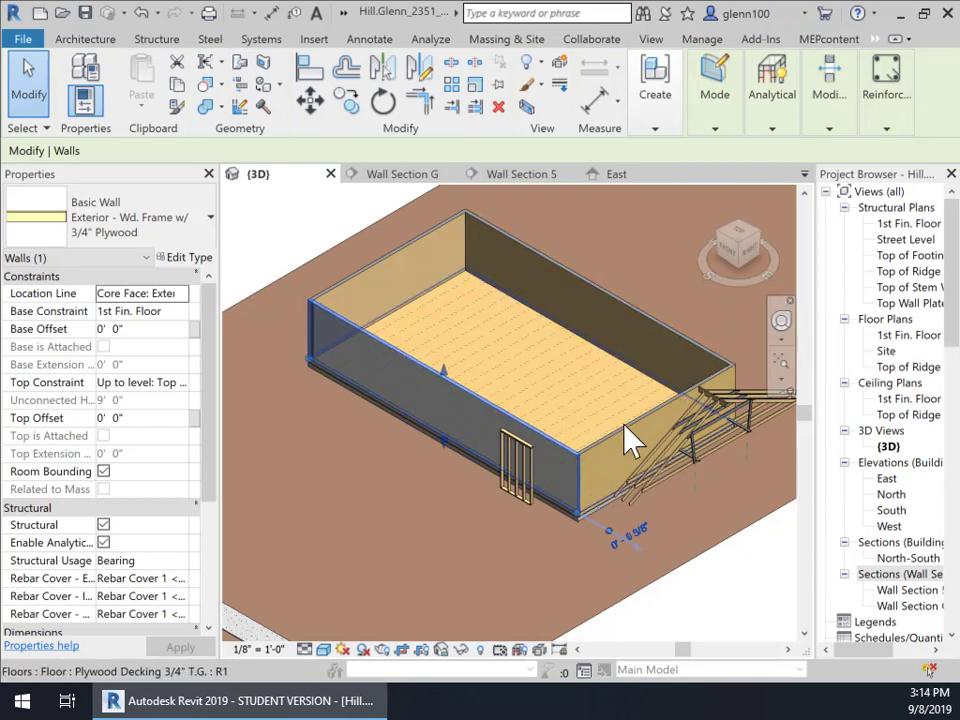
click(563, 460)
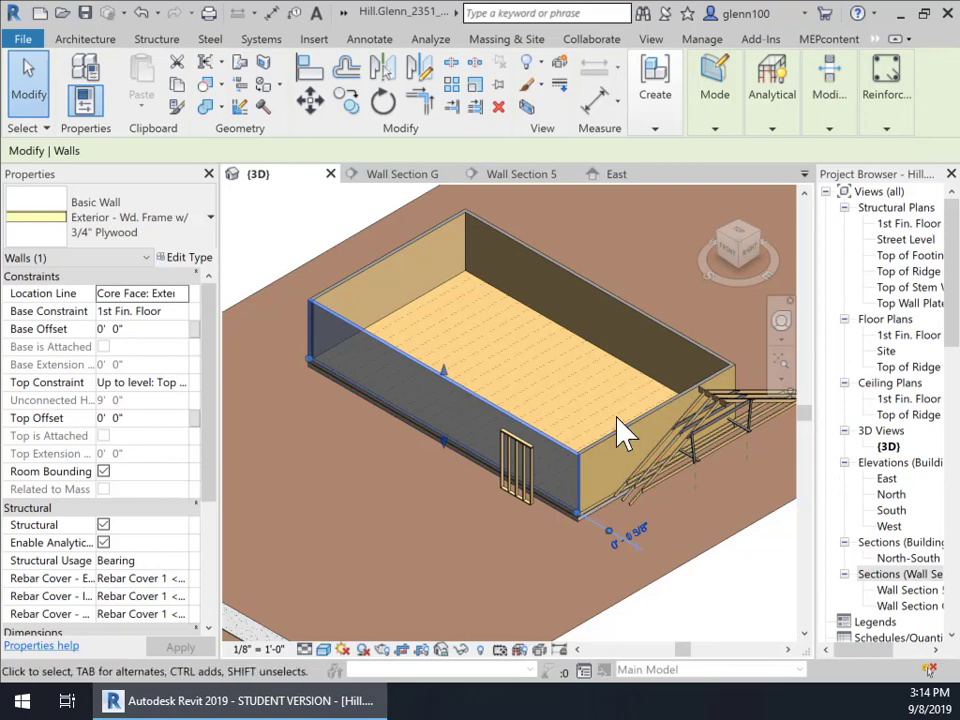
key(Escape)
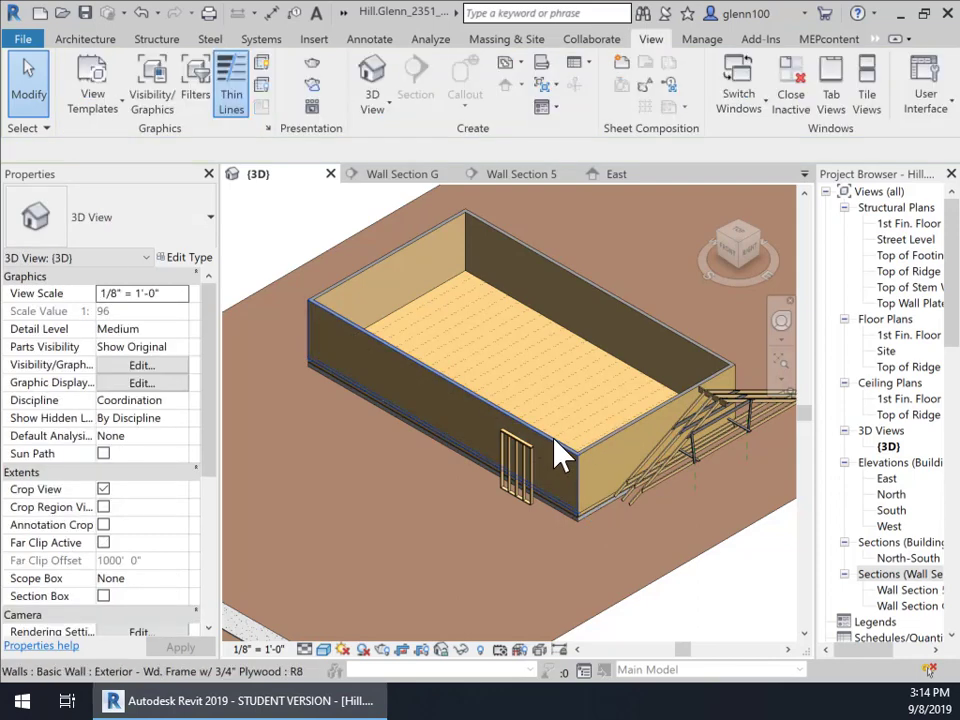
click(556, 447)
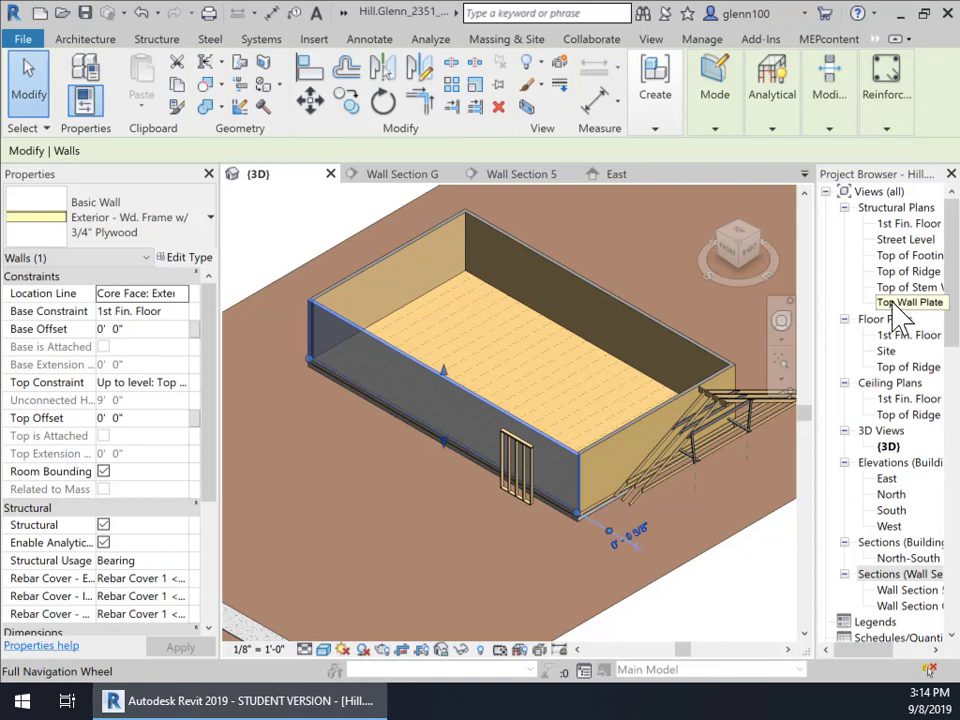
Open the Top Wall Plate structural plan and check the wall along grid 5 and the wall at the far end from grid G
double_click(905, 303)
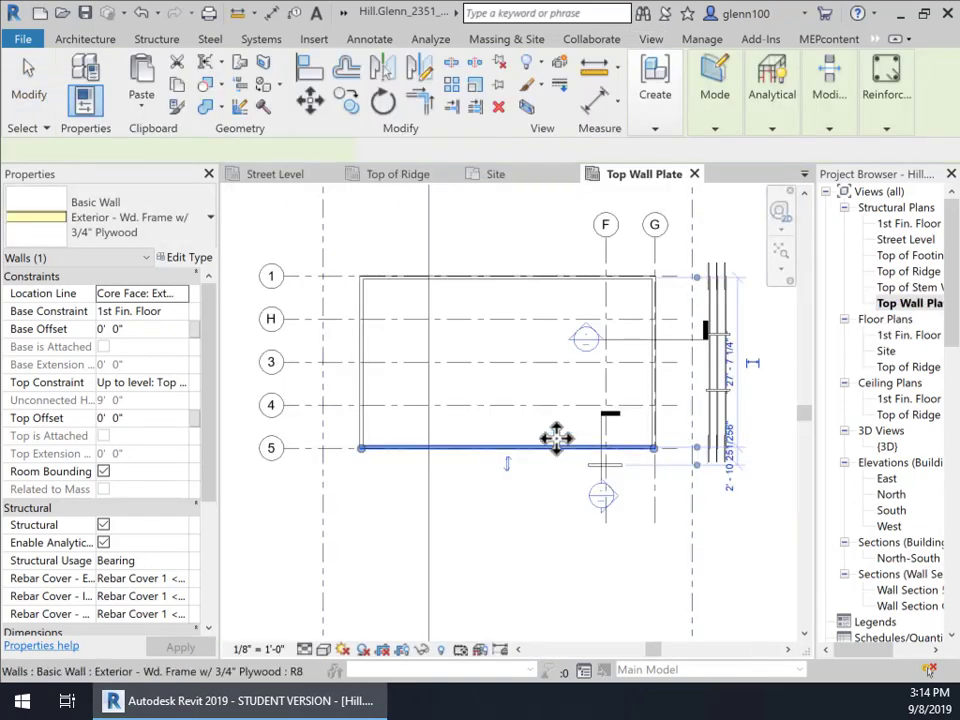
scroll(552, 418, up, 1)
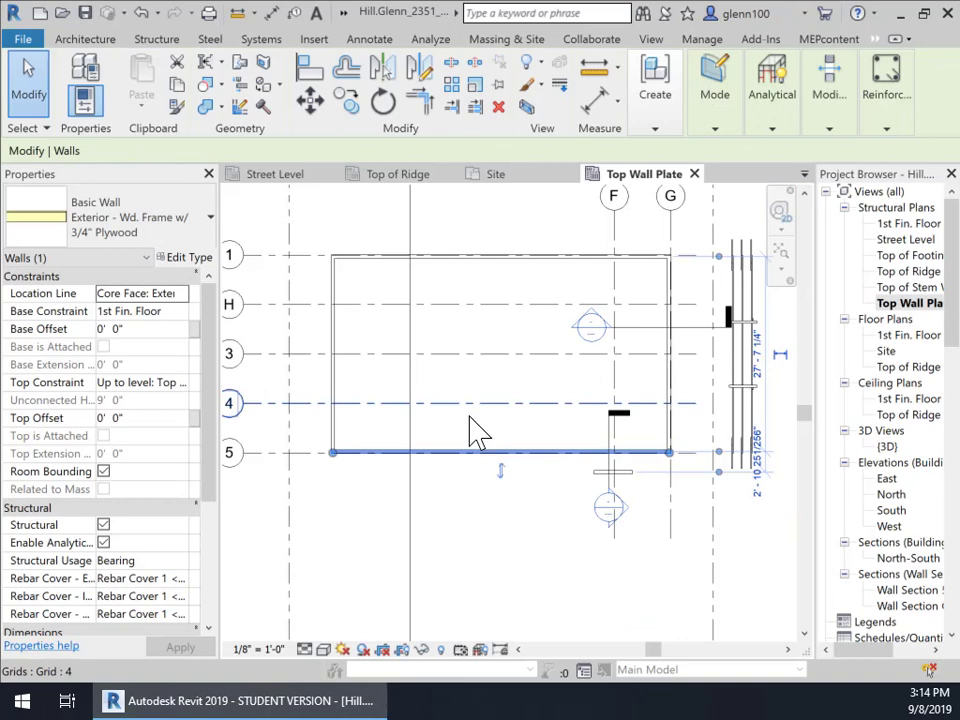
key(Escape)
click(425, 435)
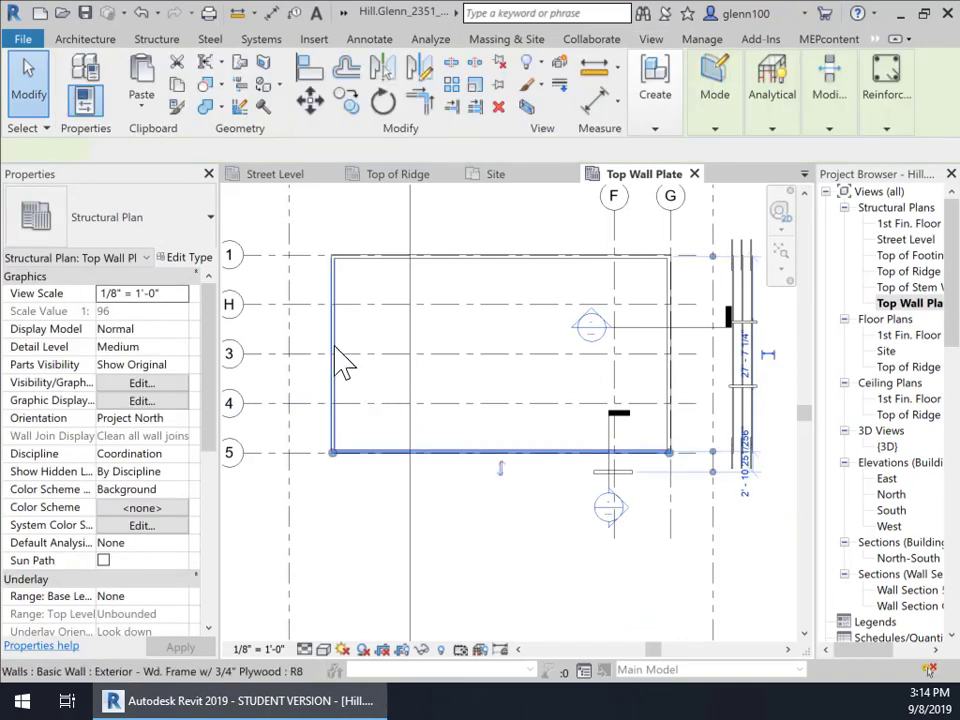
click(332, 326)
Change the wall along grid 1 to the Foundation - 8" Concrete type and deselect it
click(422, 258)
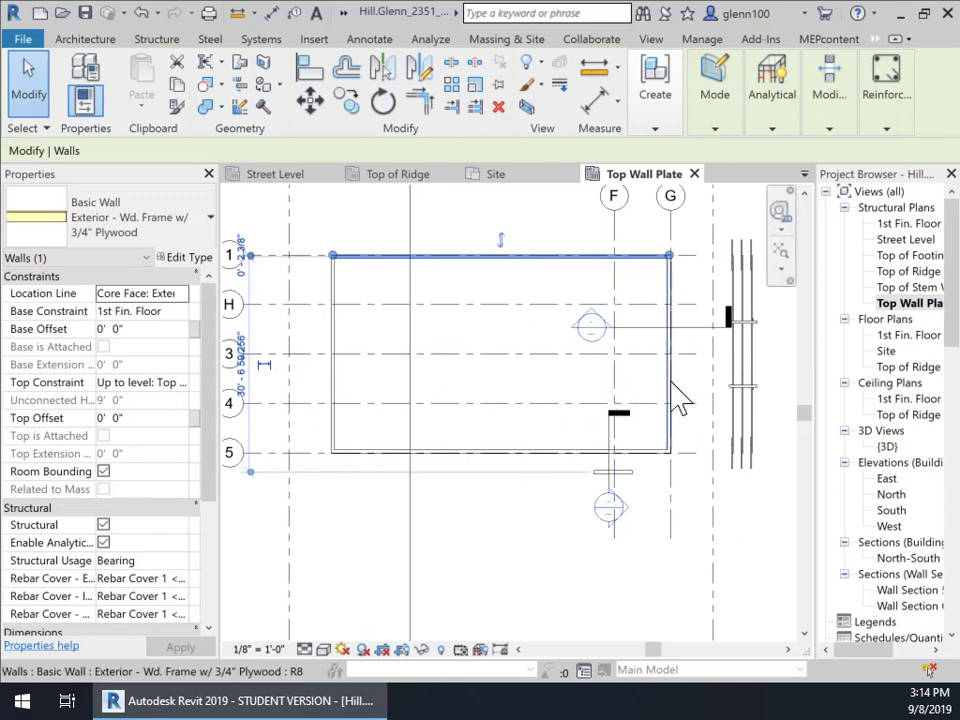
click(213, 236)
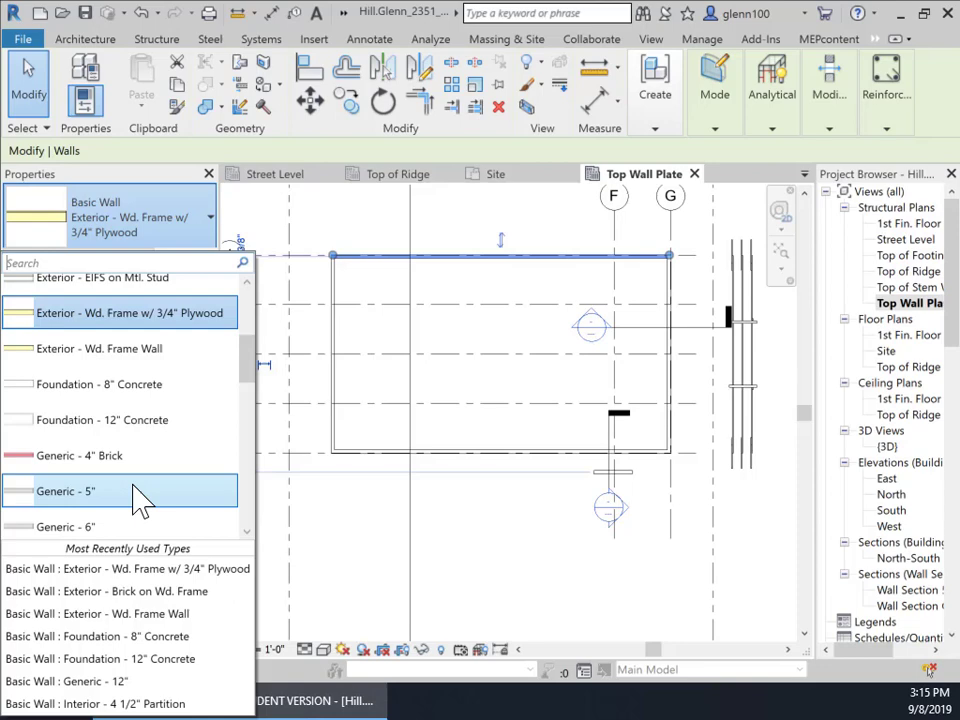
scroll(135, 530, down, 4)
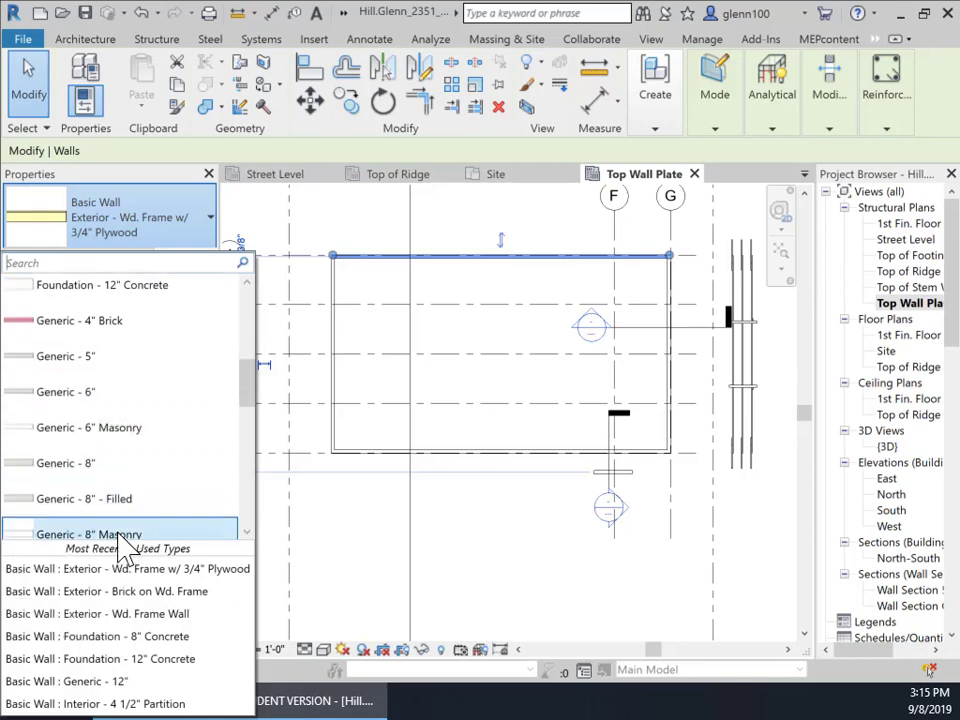
scroll(125, 540, down, 3)
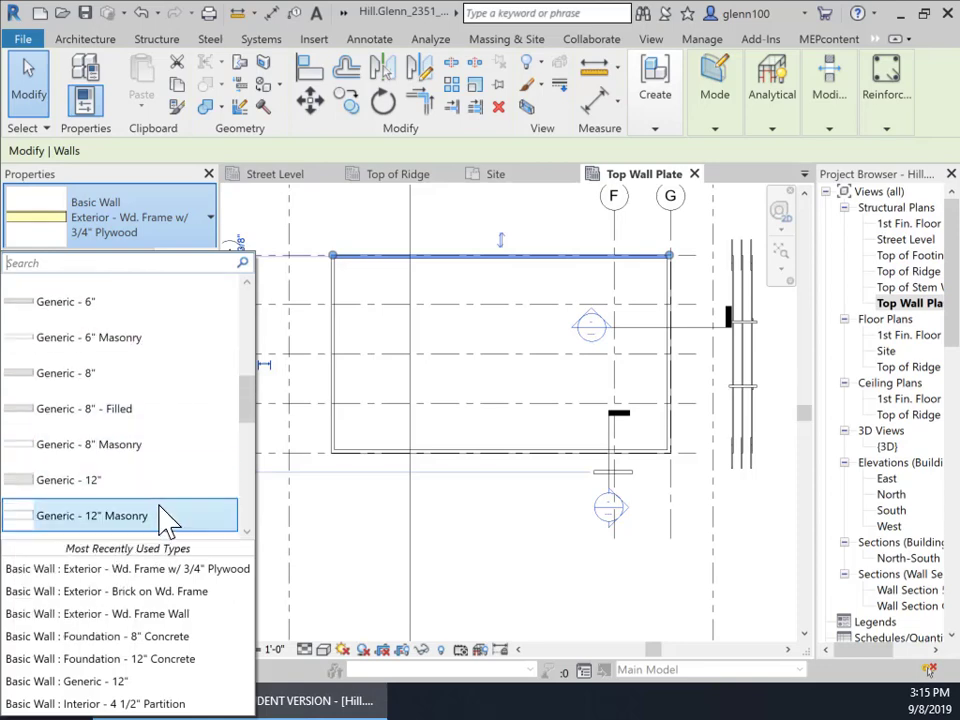
scroll(170, 520, up, 7)
scroll(171, 525, up, 3)
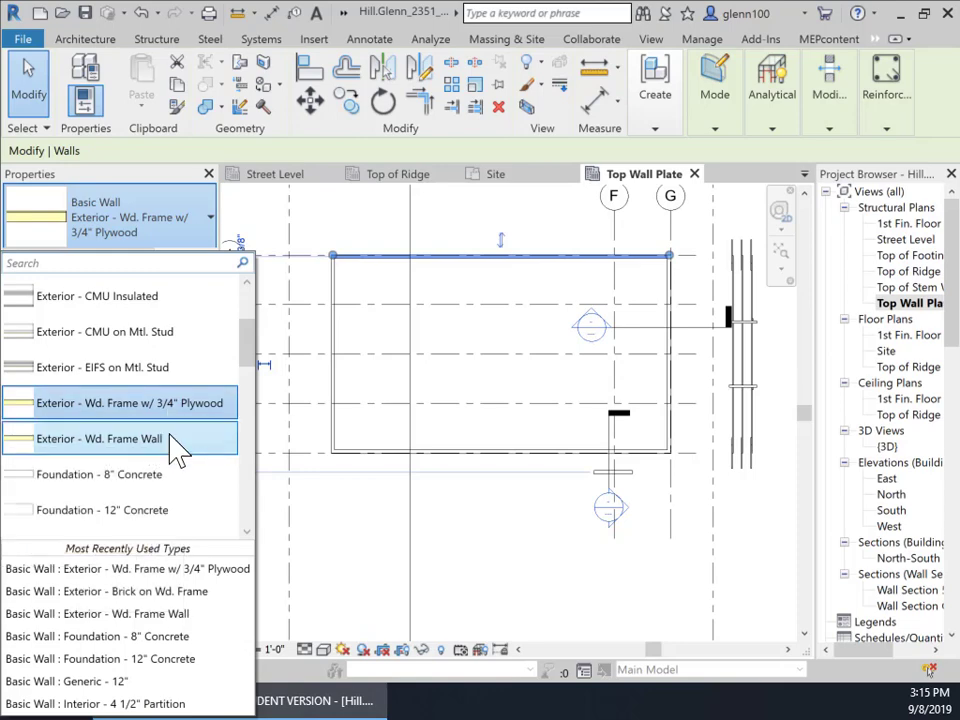
mouse_move(175, 450)
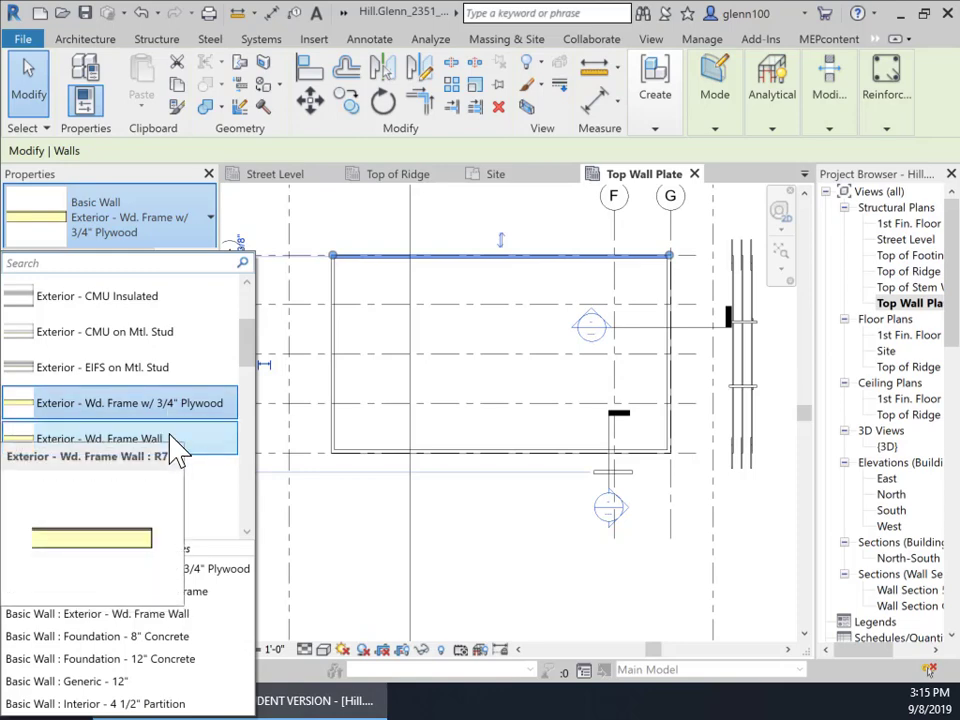
scroll(175, 450, down, 1)
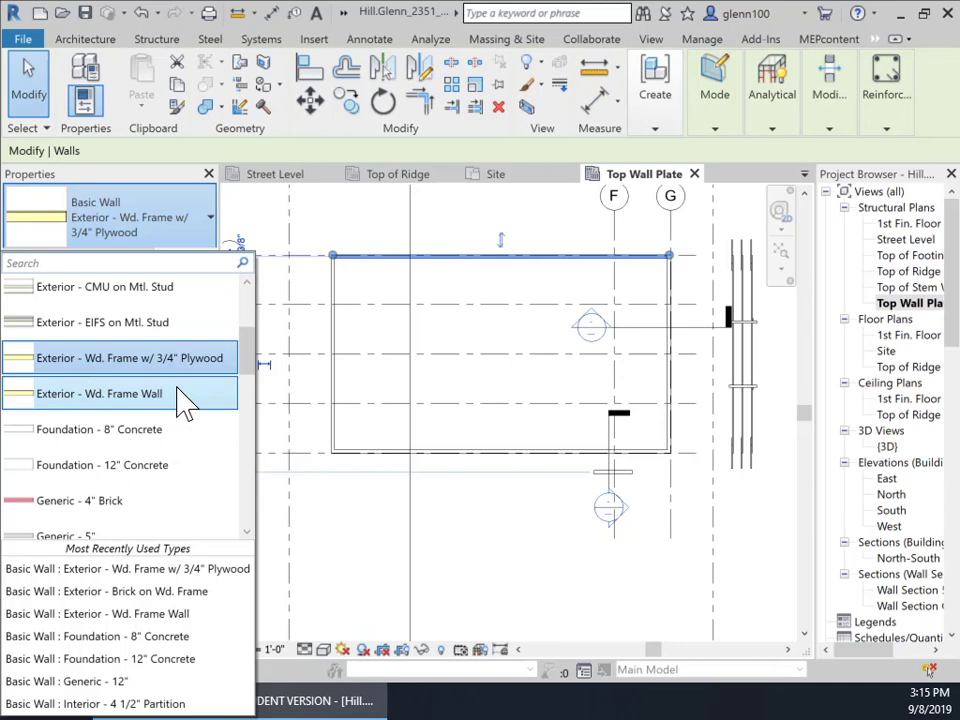
click(137, 440)
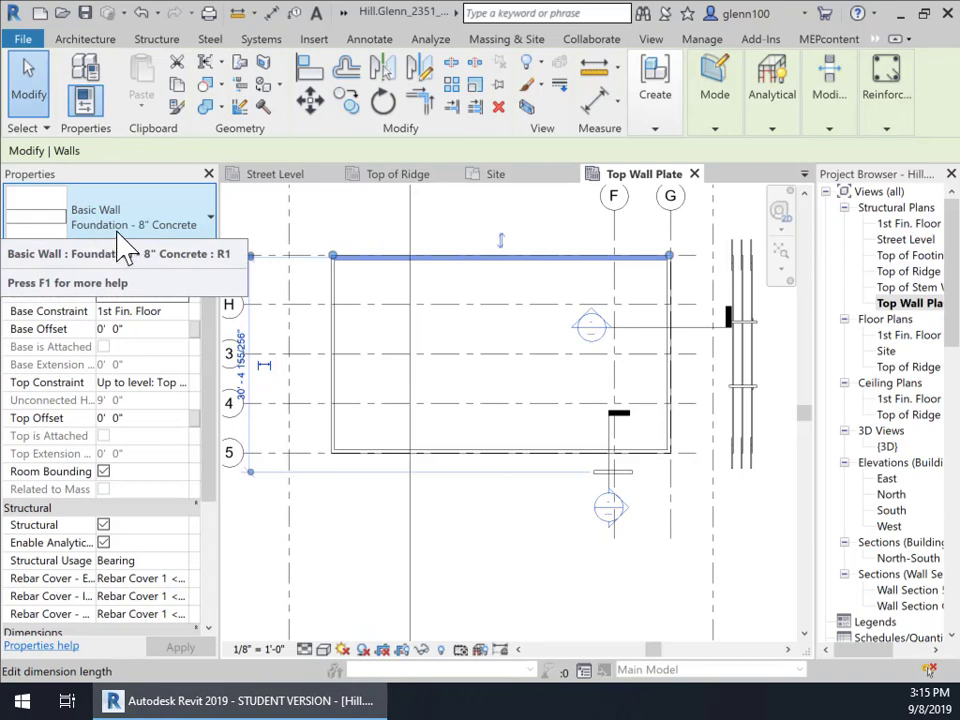
click(210, 218)
click(387, 238)
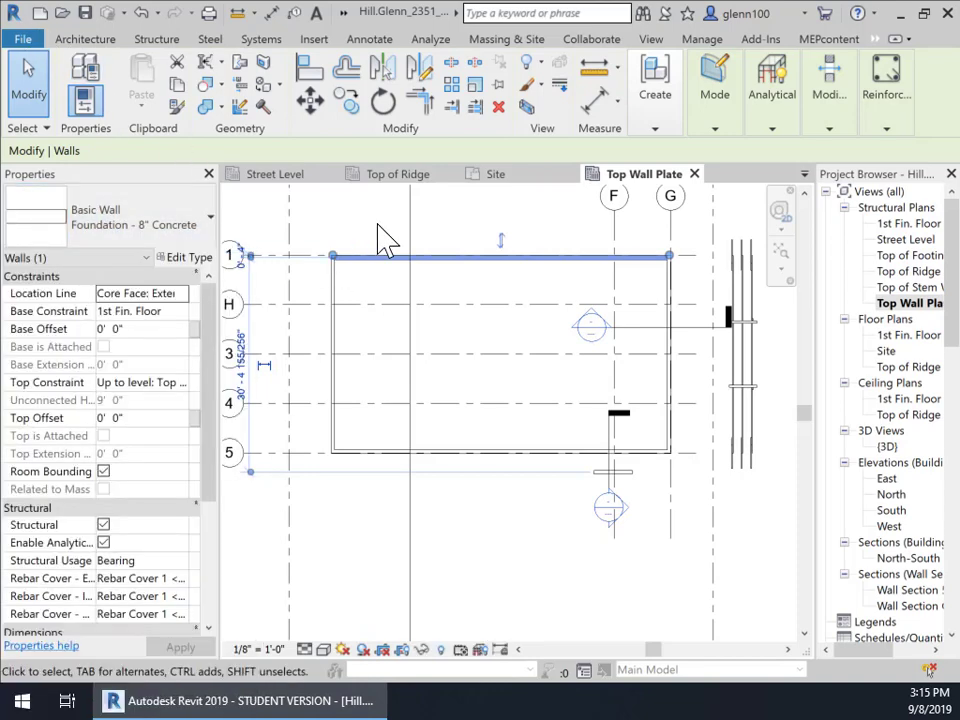
key(Escape)
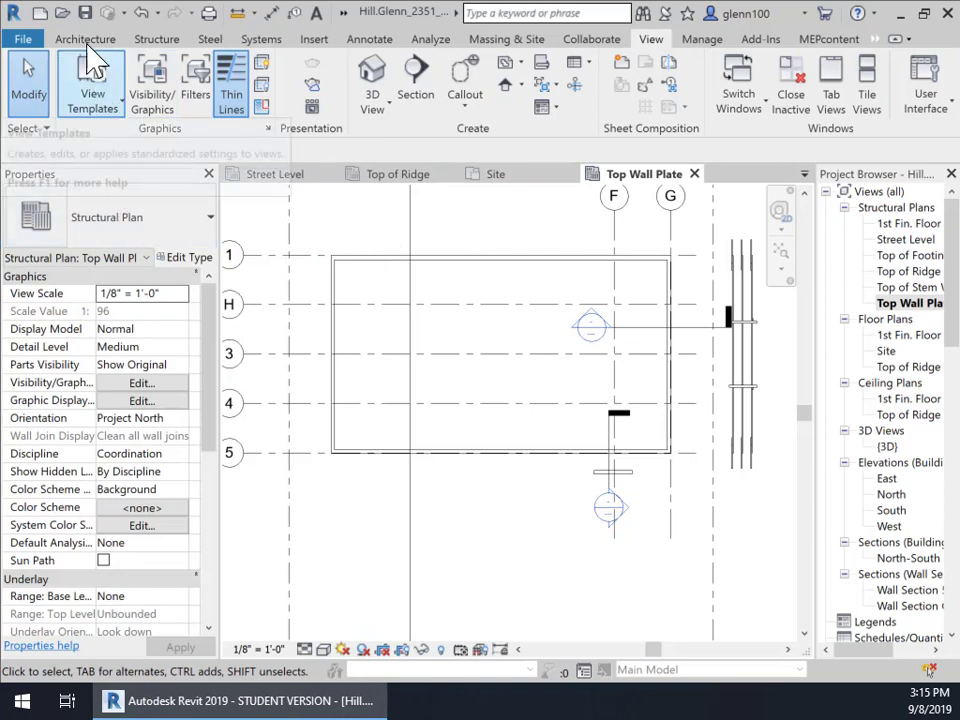
Start a footprint roof on the Top Wall Plate level and set its type to Basic Roof Generic - 9"
click(100, 38)
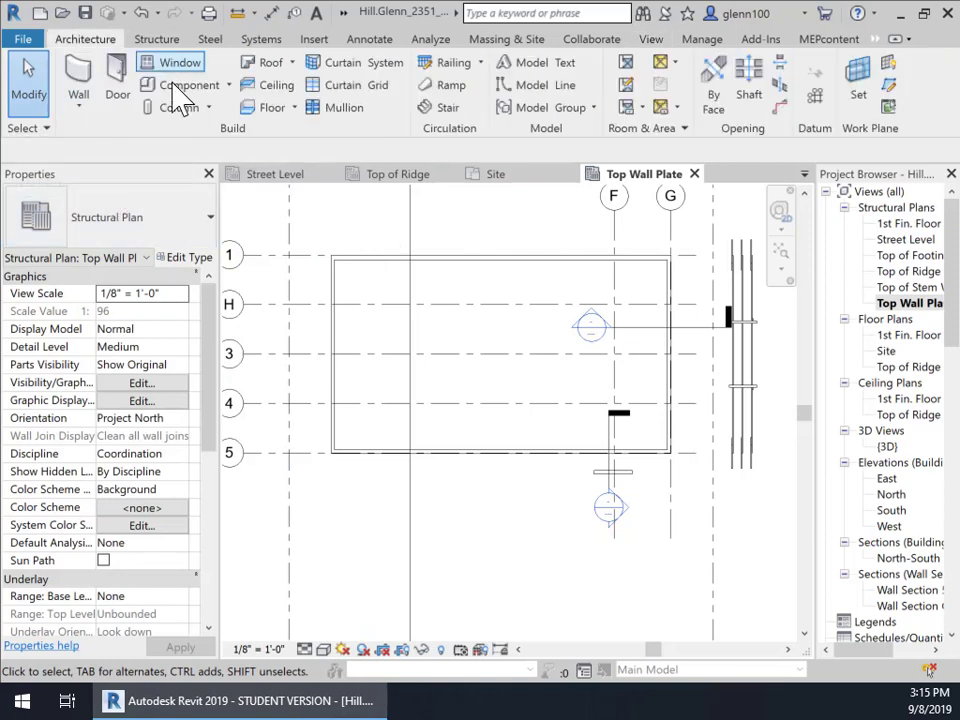
click(280, 68)
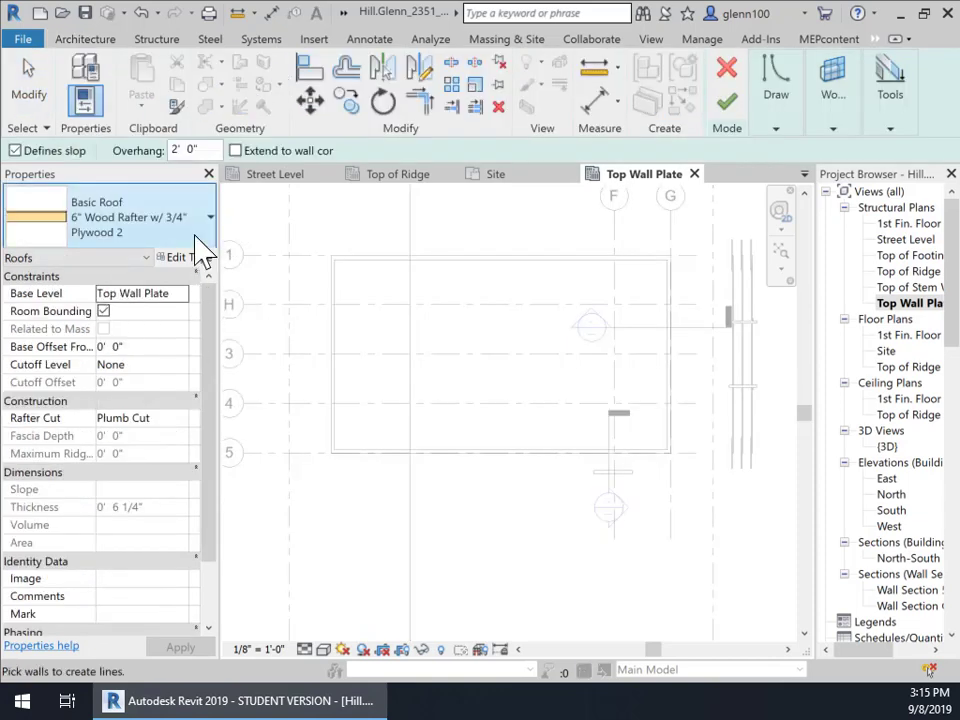
click(200, 240)
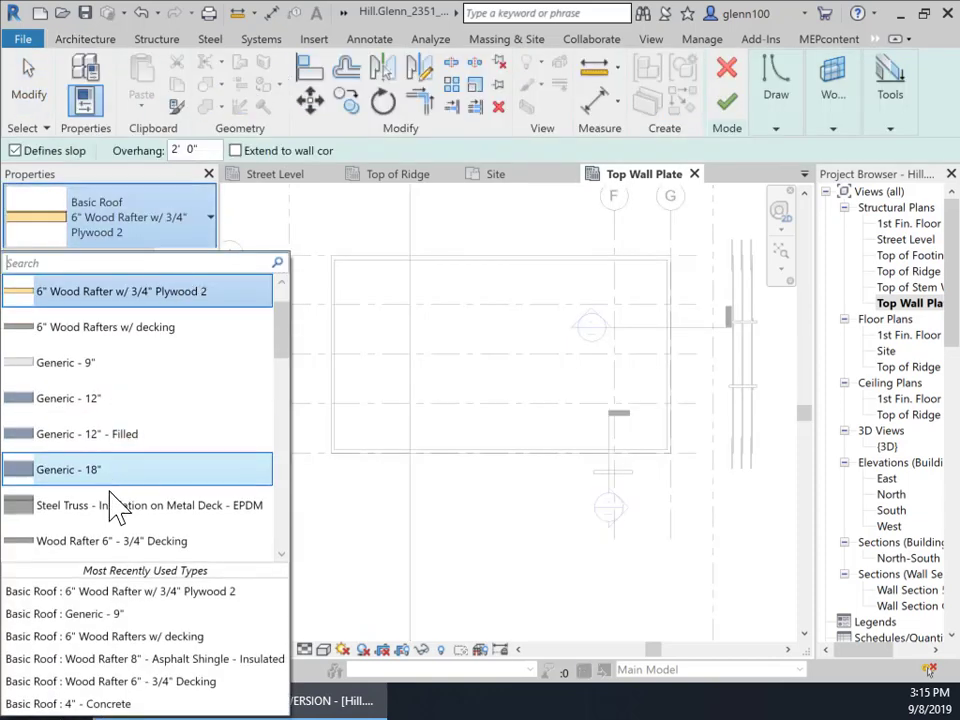
scroll(100, 560, down, 4)
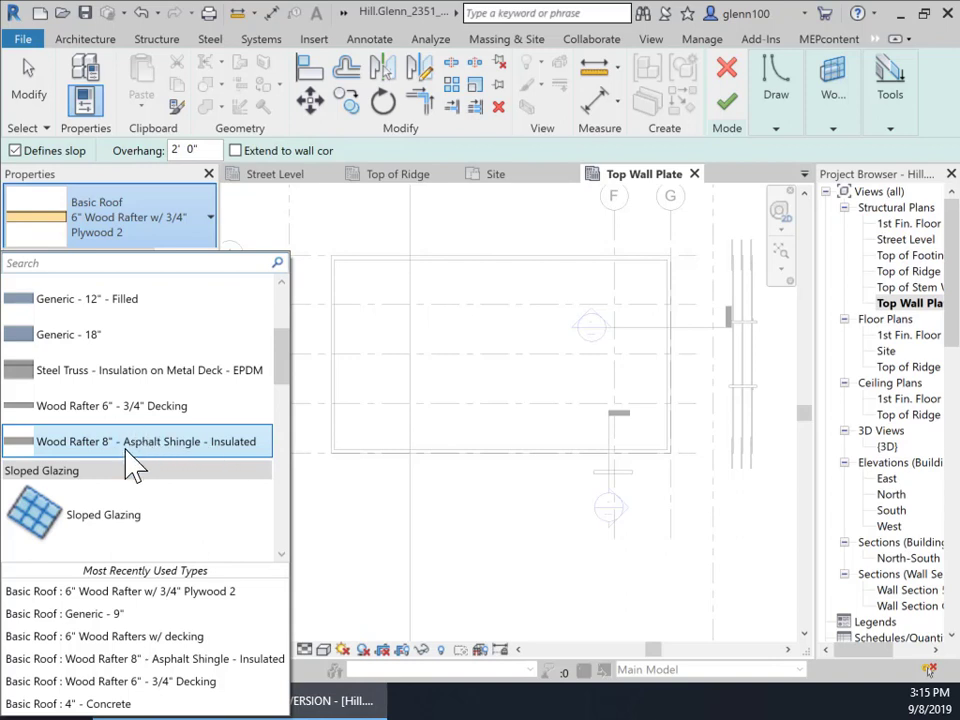
scroll(153, 372, up, 1)
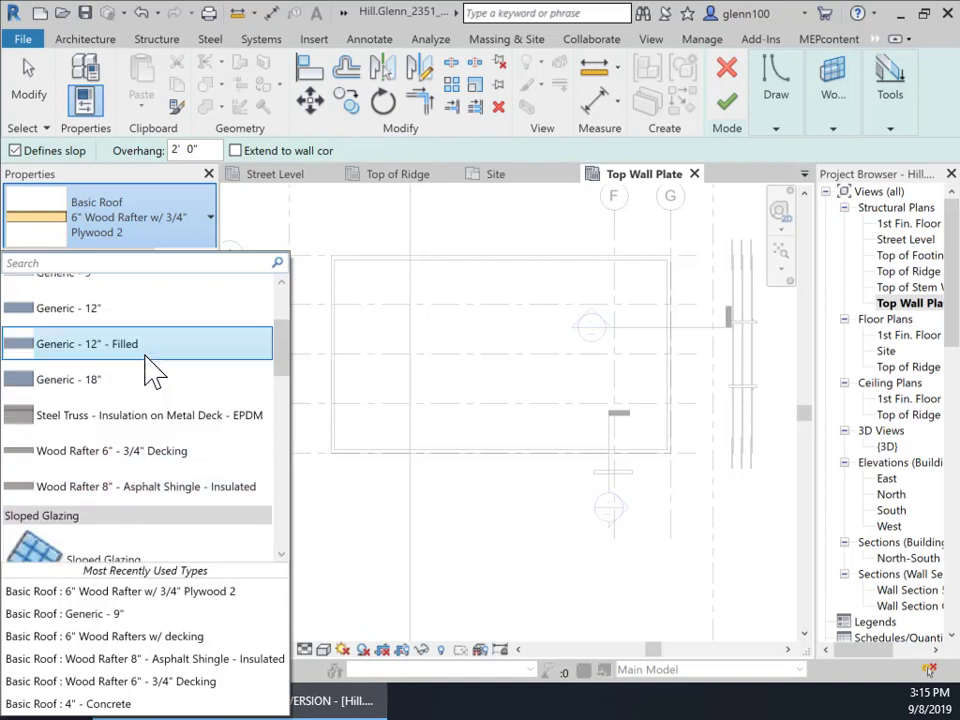
scroll(175, 360, up, 1)
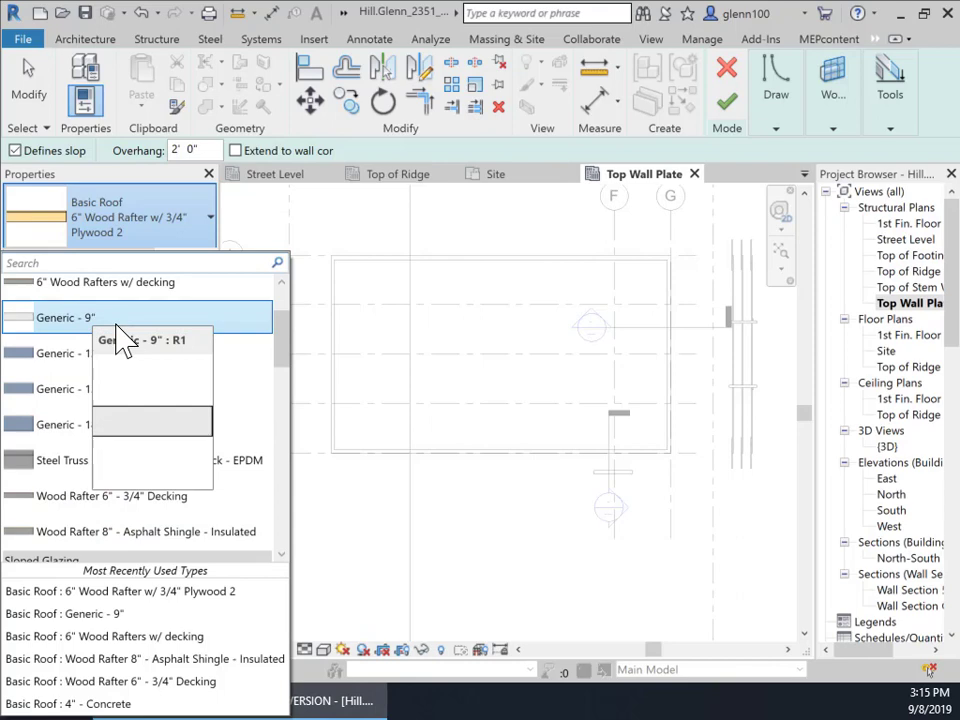
scroll(140, 310, up, 1)
click(100, 366)
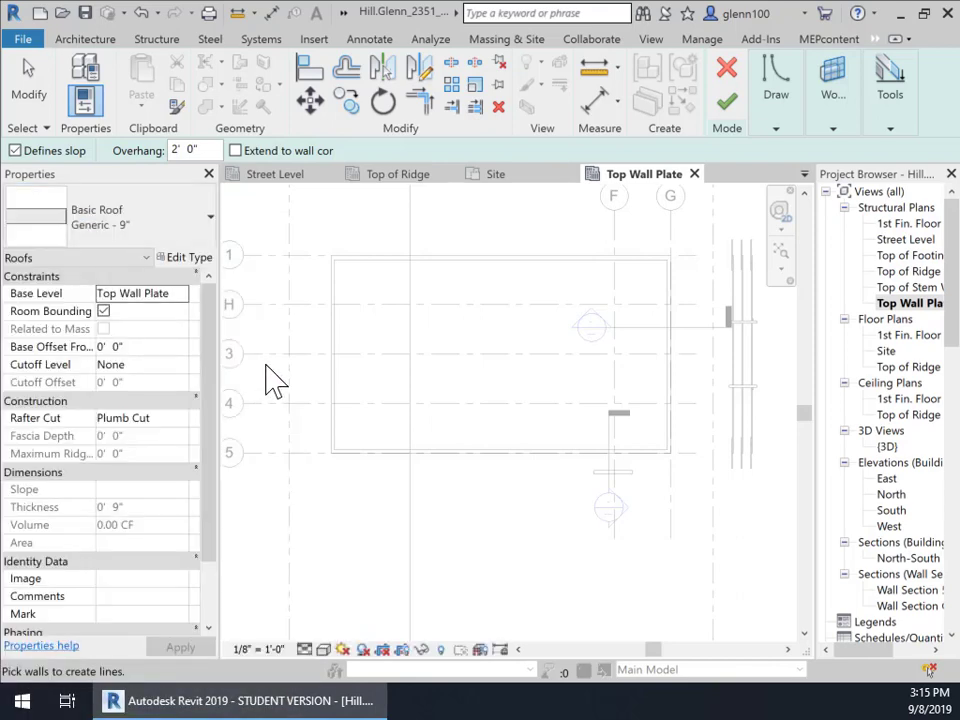
Duplicate the Generic - 9" roof type under the name 2x6 Wood Rafters w/ 3/4" Plywood
click(189, 260)
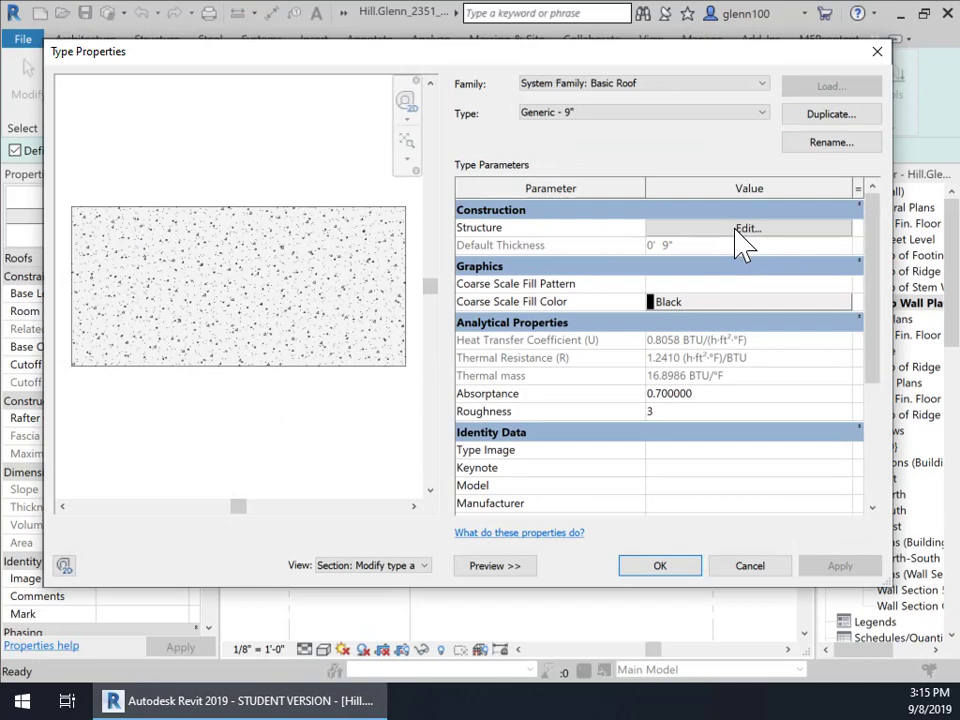
click(838, 118)
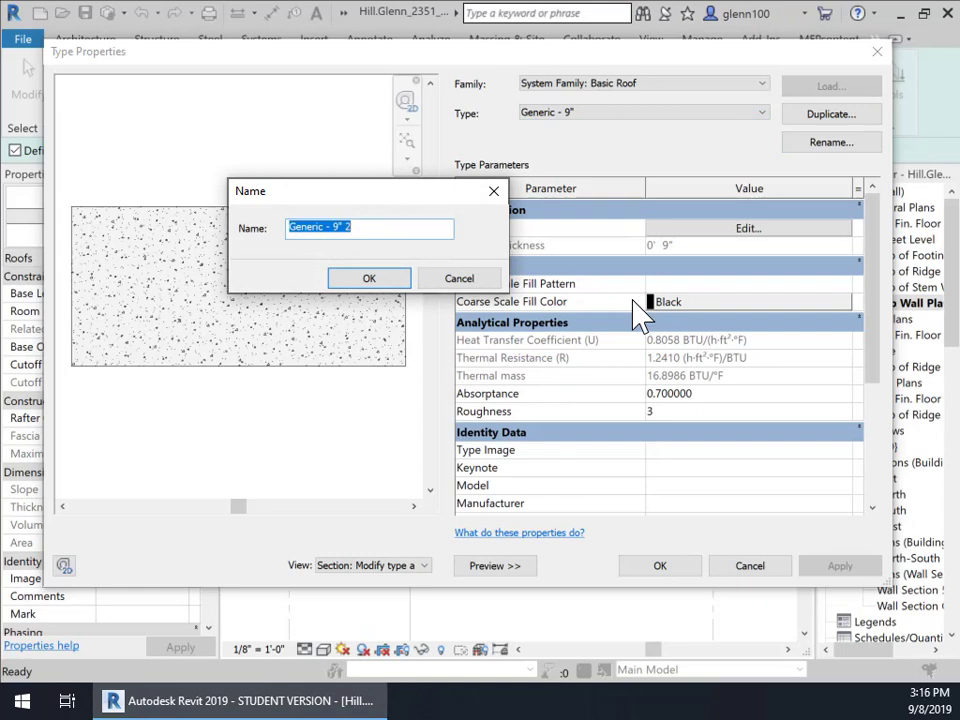
text(^)
key(BackSpace)
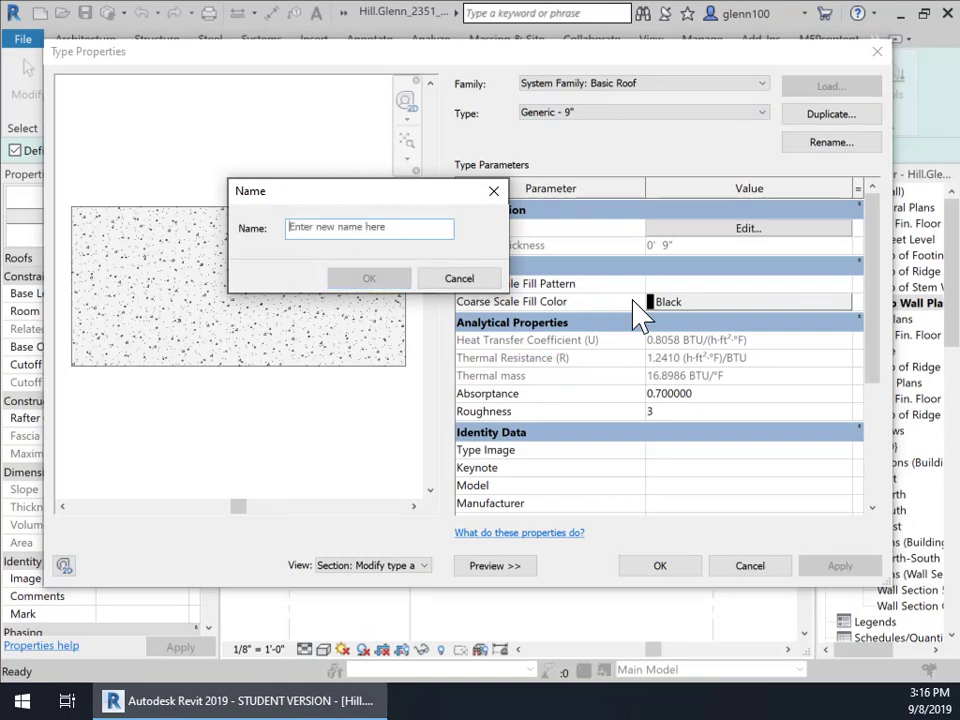
text(2x6 Wood Rafters w/ 3/4" Plywood)
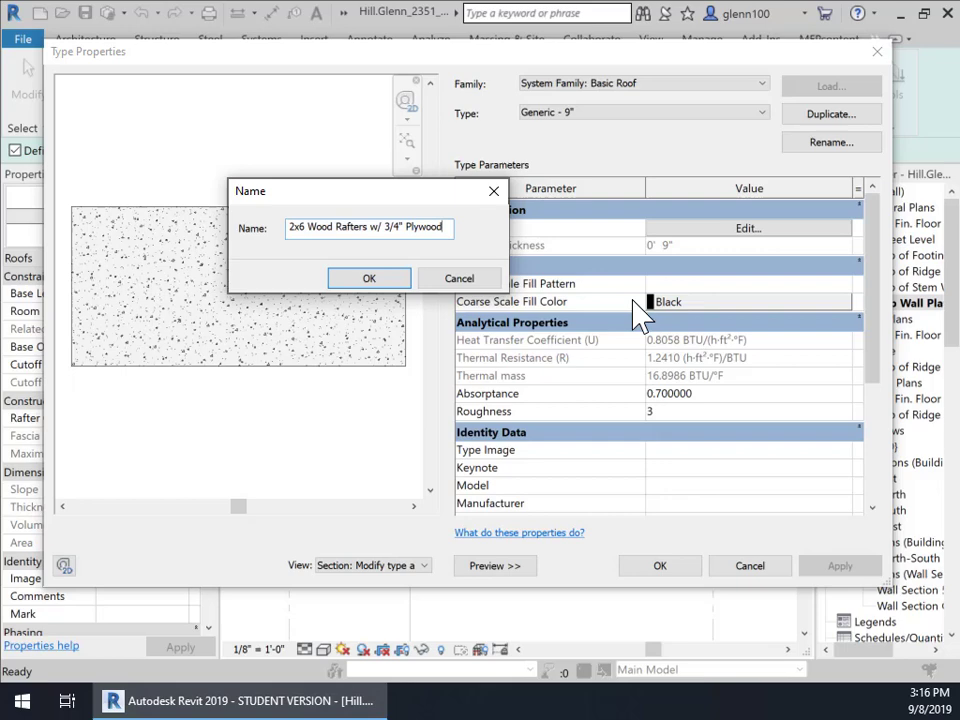
key(Return)
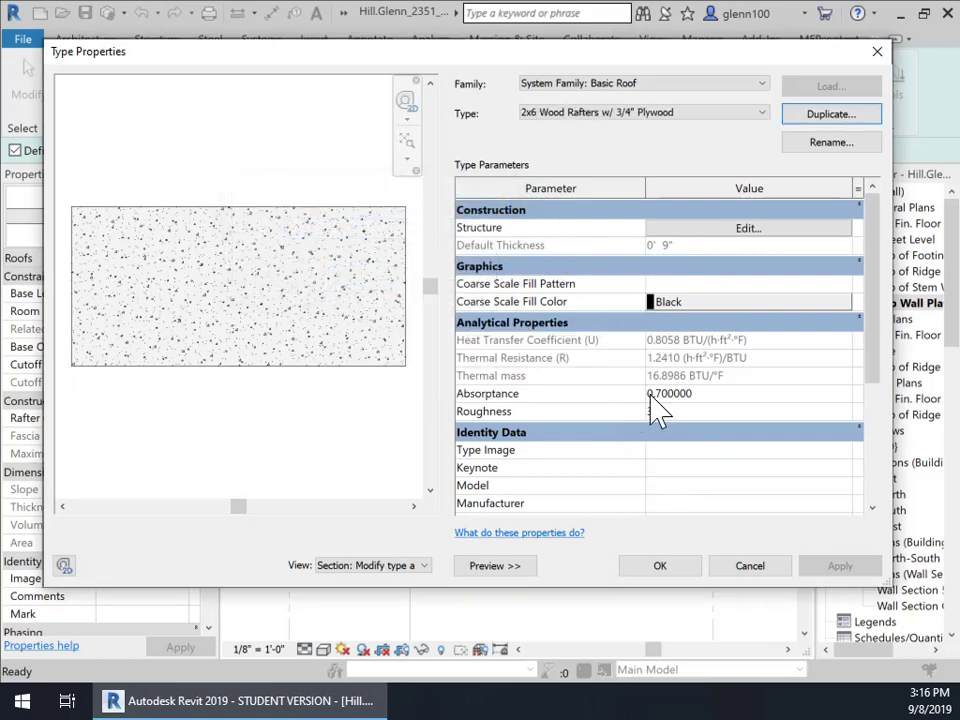
Edit the roof type's structure and set the Structure [1] layer's material to Softwood, Lumber
click(690, 228)
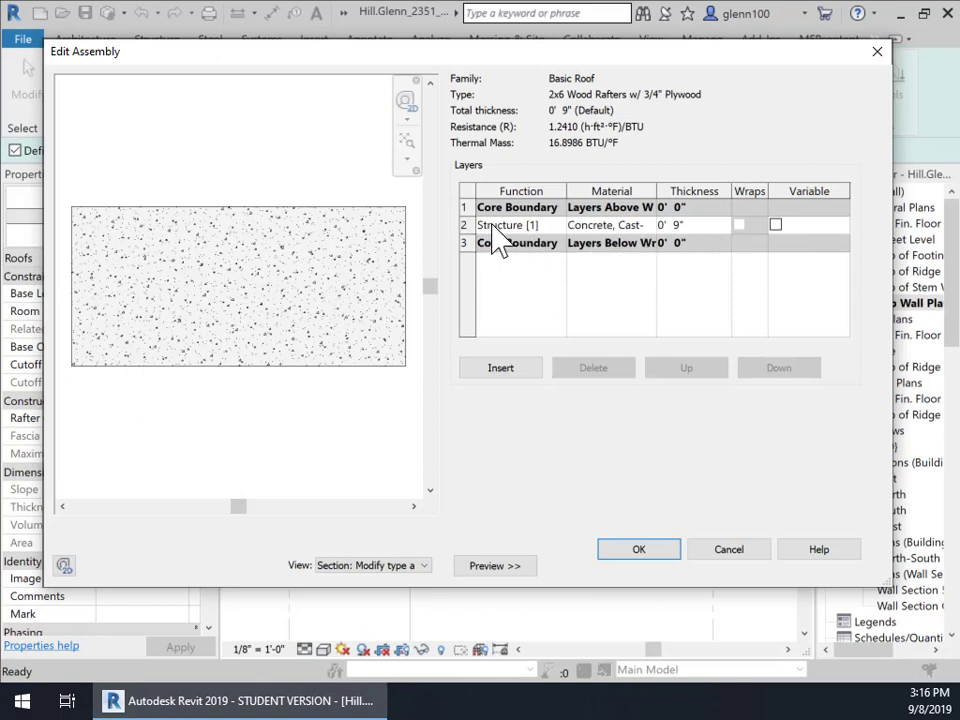
click(648, 225)
click(649, 224)
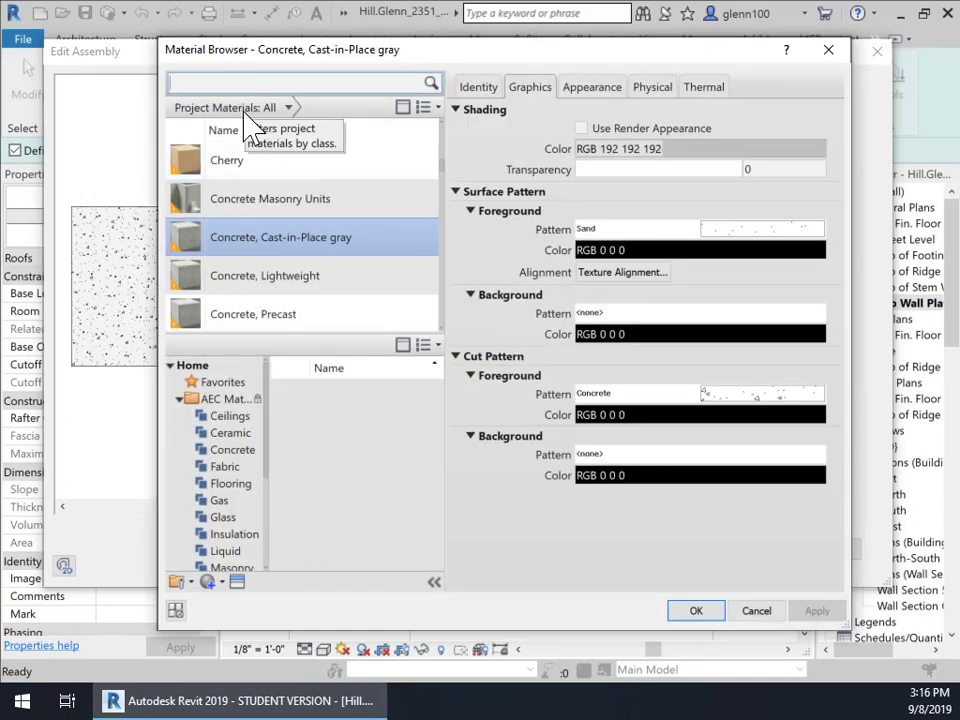
key(BackSpace)
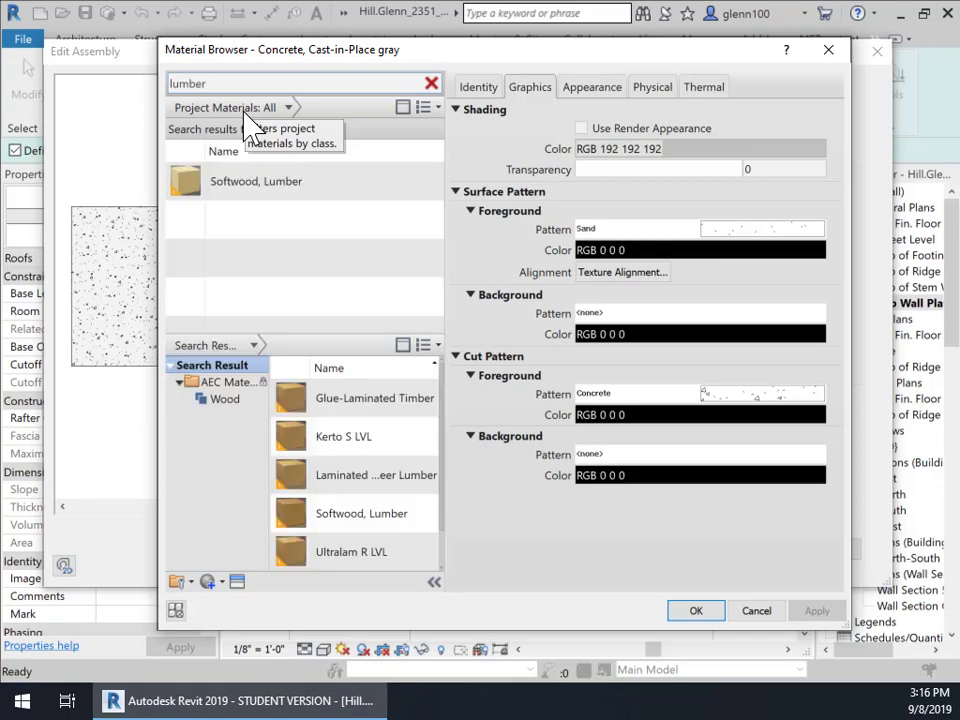
click(257, 184)
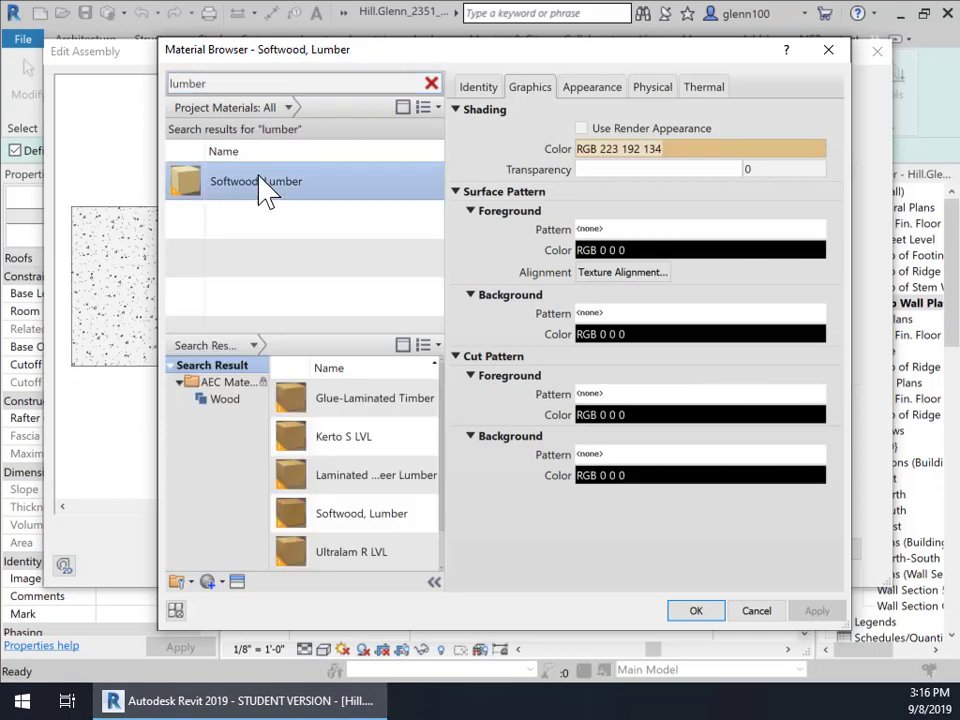
click(696, 610)
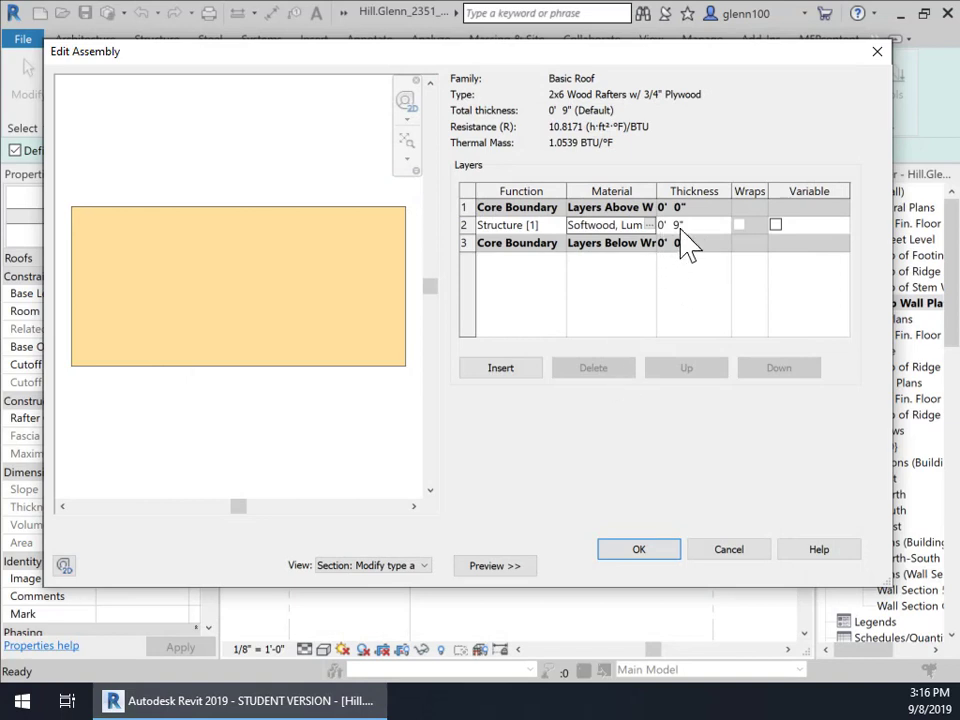
Set the thickness of the Softwood, Lumber structure layer to 5 1/2"
click(680, 224)
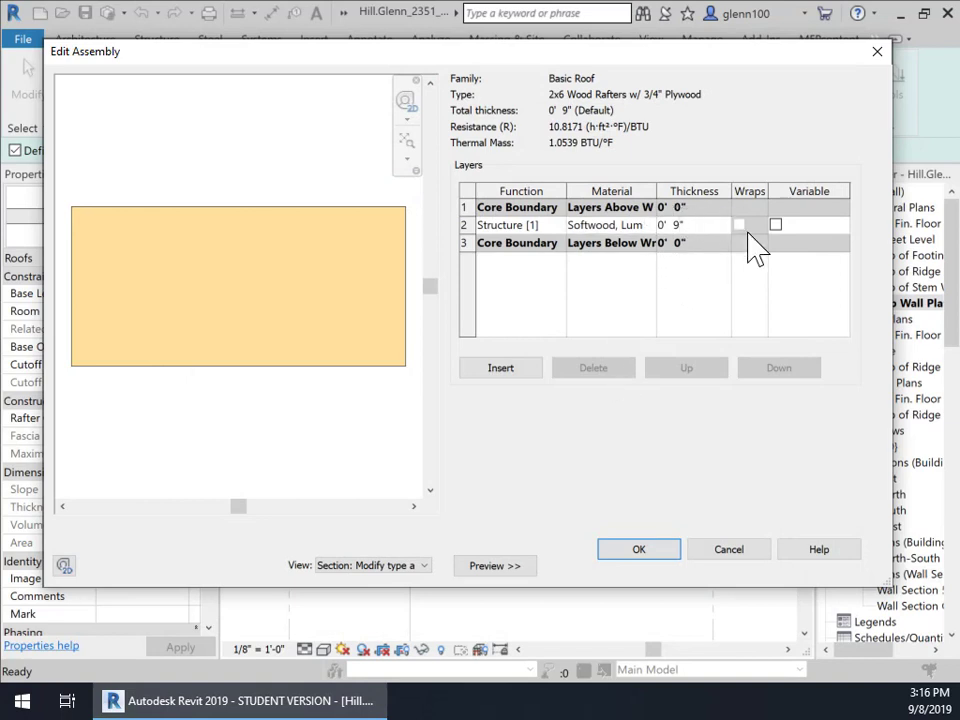
key(BackSpace)
key(Tab)
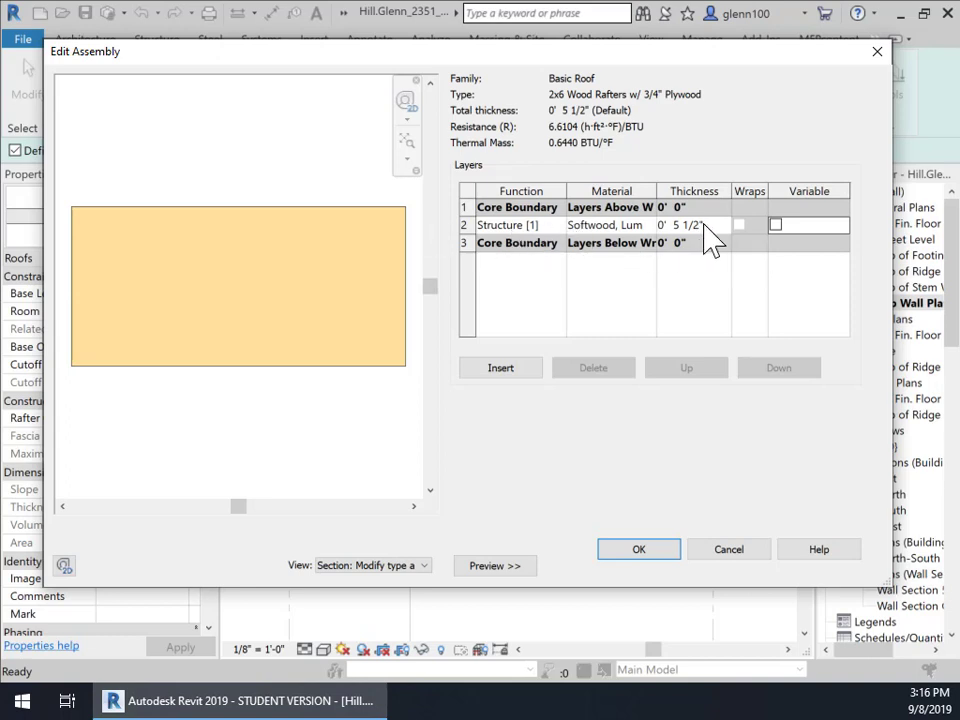
Insert a Substrate [2] layer above the structure layer and assign it the Plywood, Sheathing material
click(510, 372)
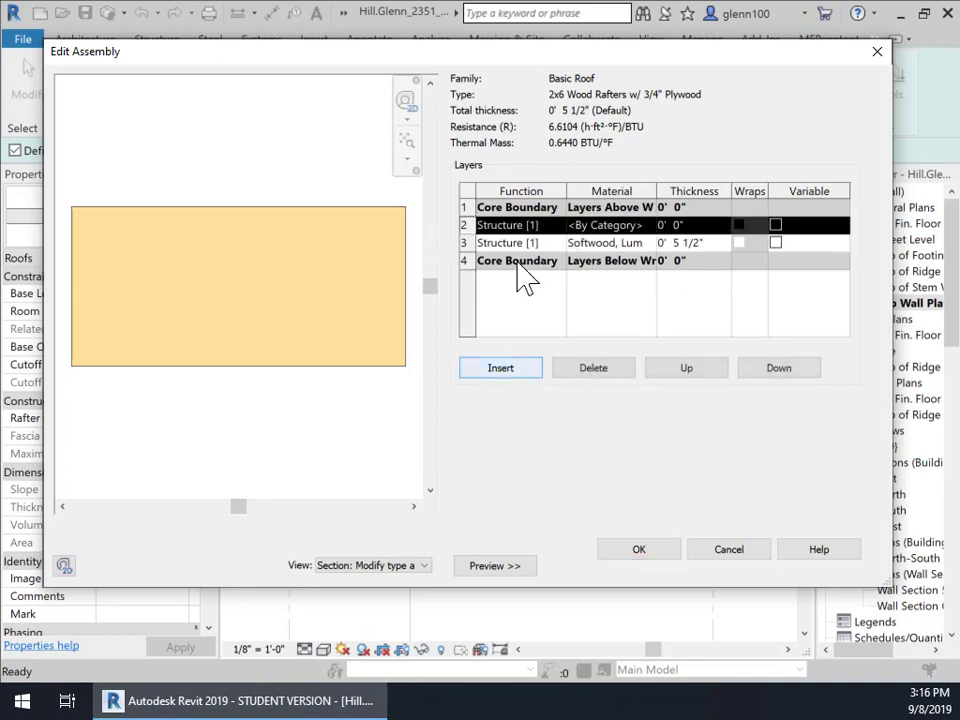
click(560, 226)
click(558, 225)
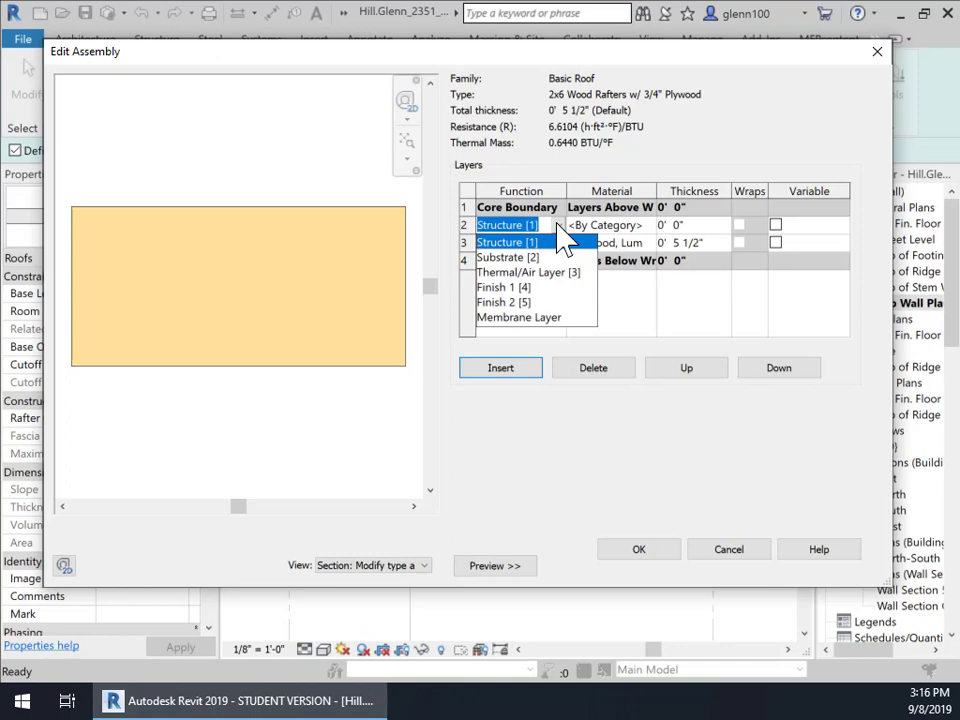
click(497, 258)
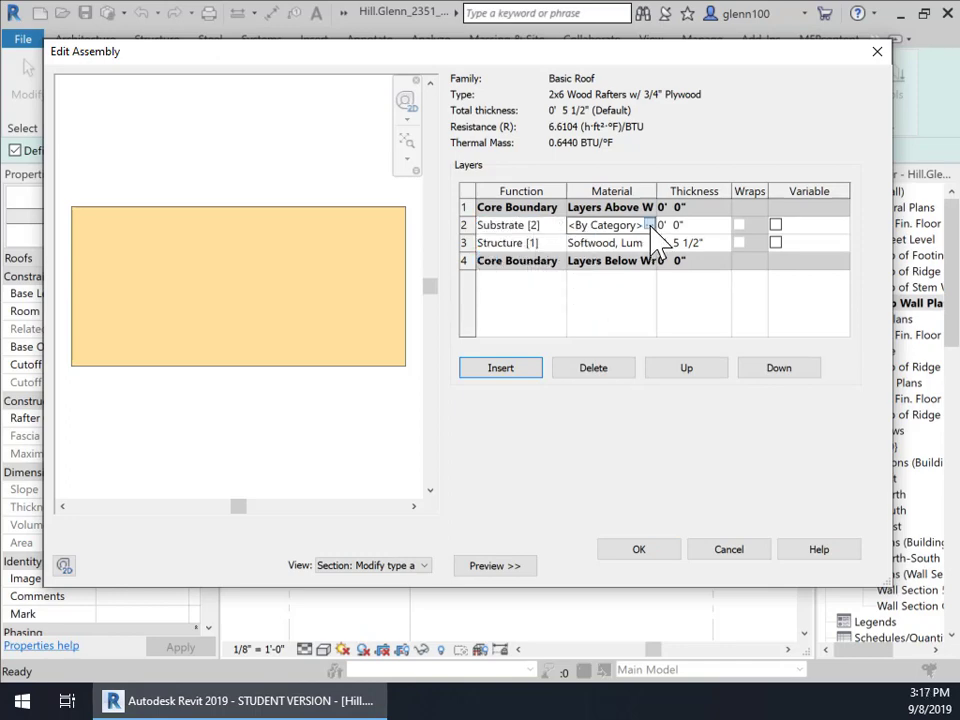
click(650, 226)
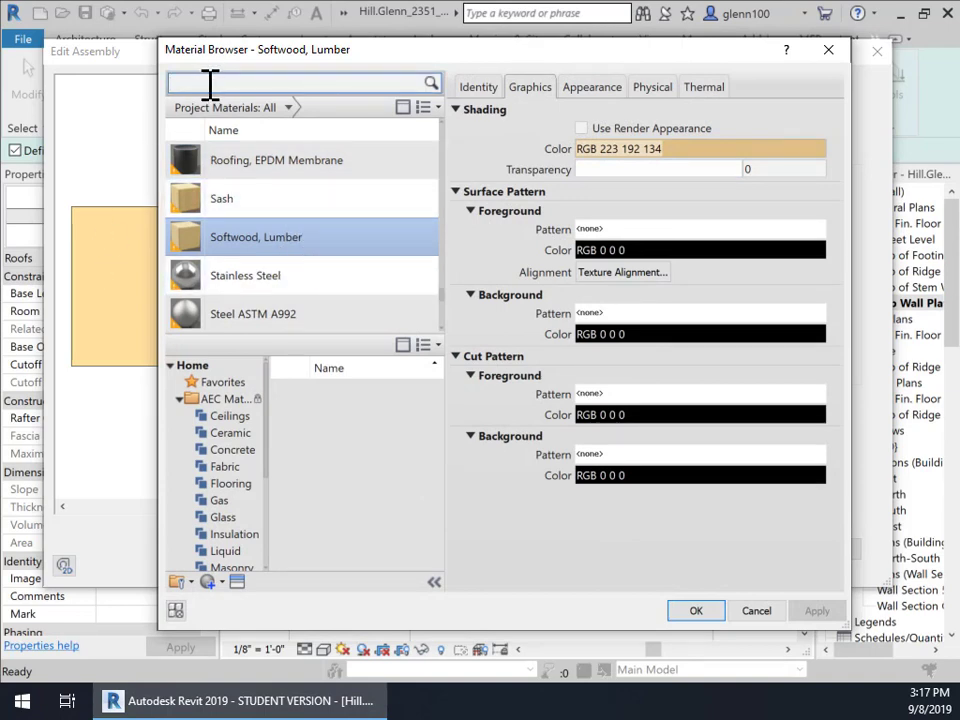
text(plywood)
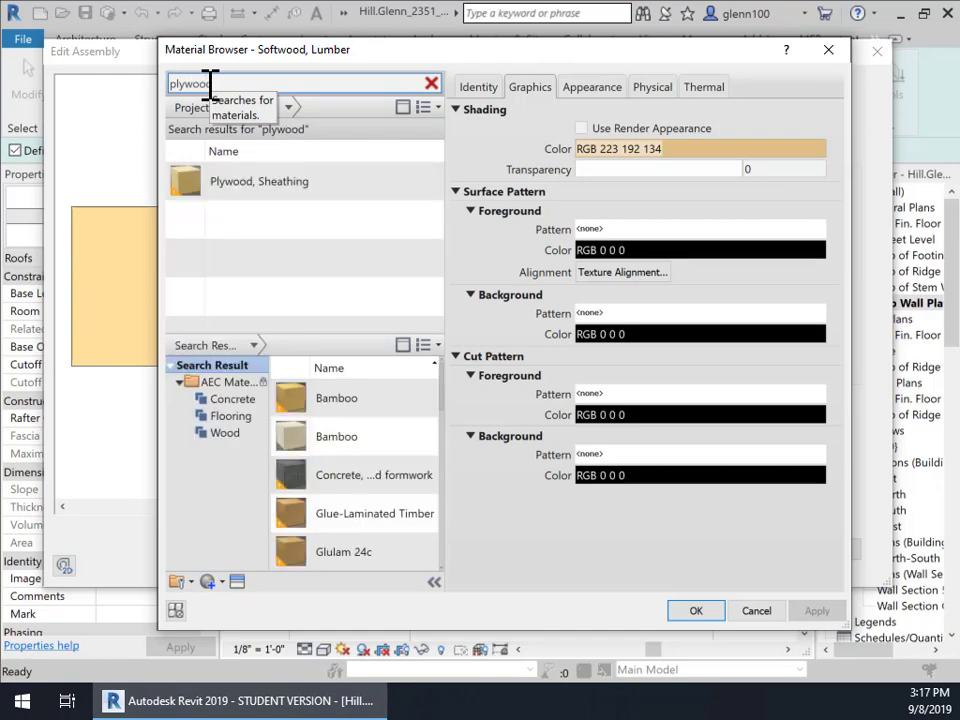
click(261, 194)
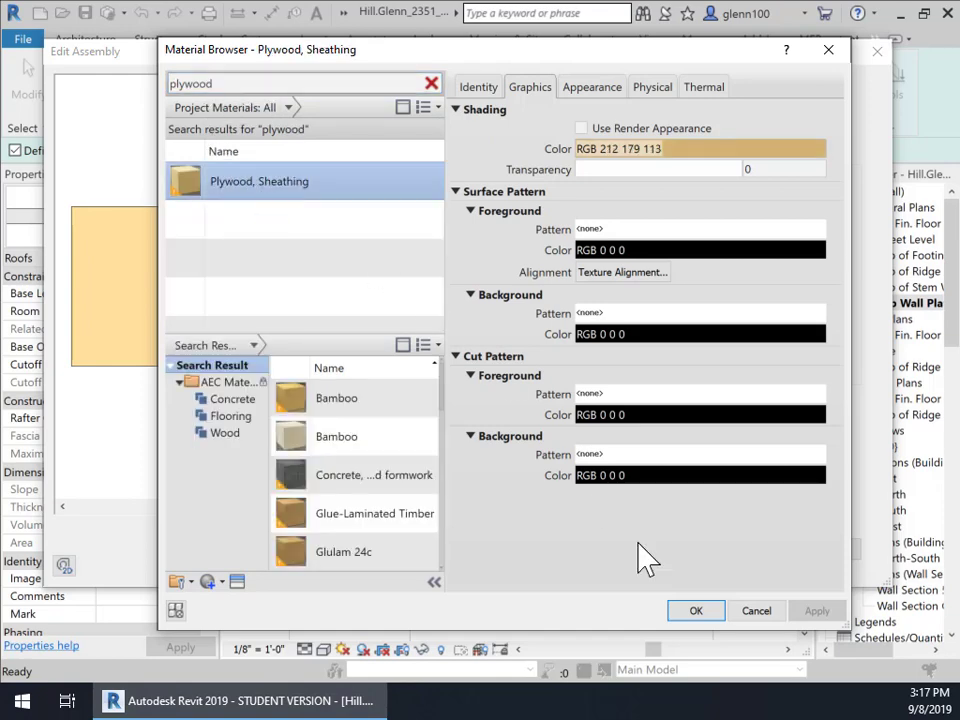
click(696, 611)
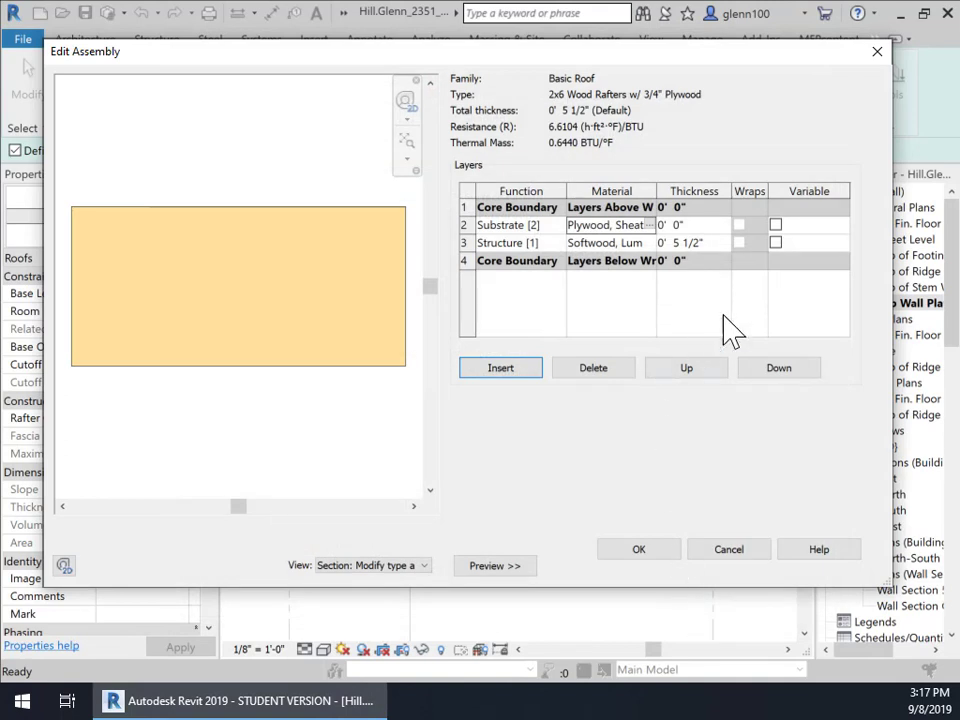
Set the plywood substrate layer's thickness to 3/4" and accept the roof assembly and type properties
click(820, 222)
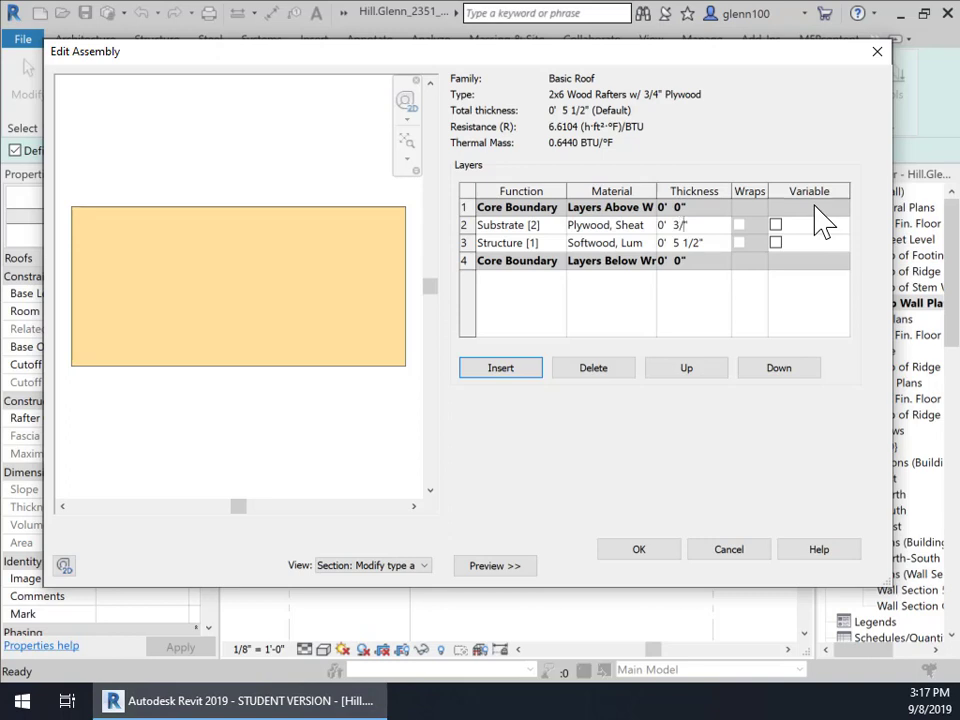
text(")
key(Return)
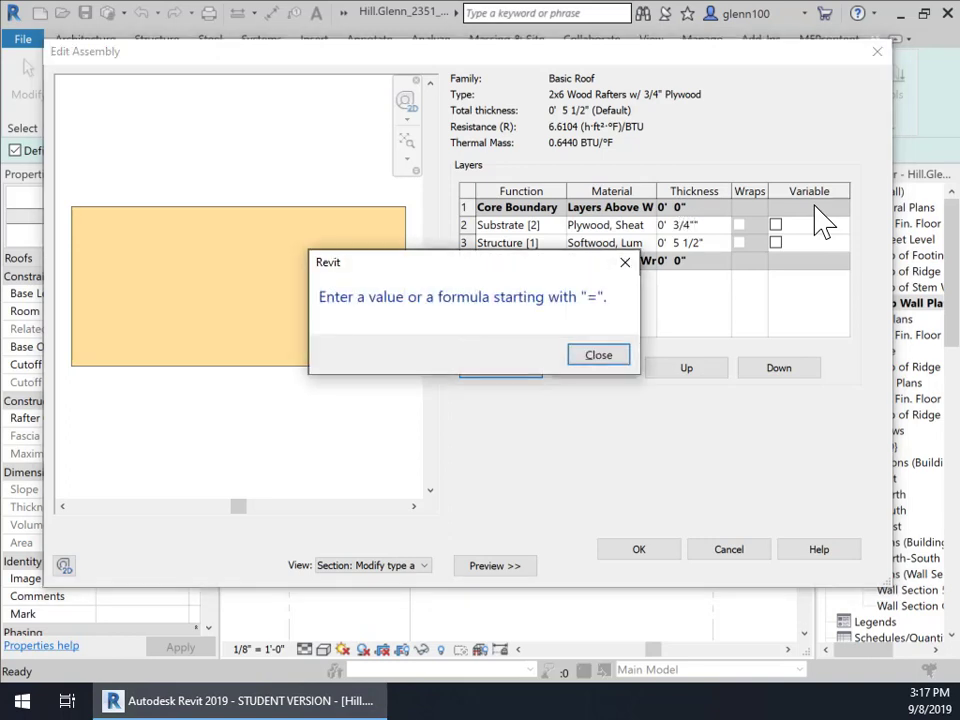
click(605, 356)
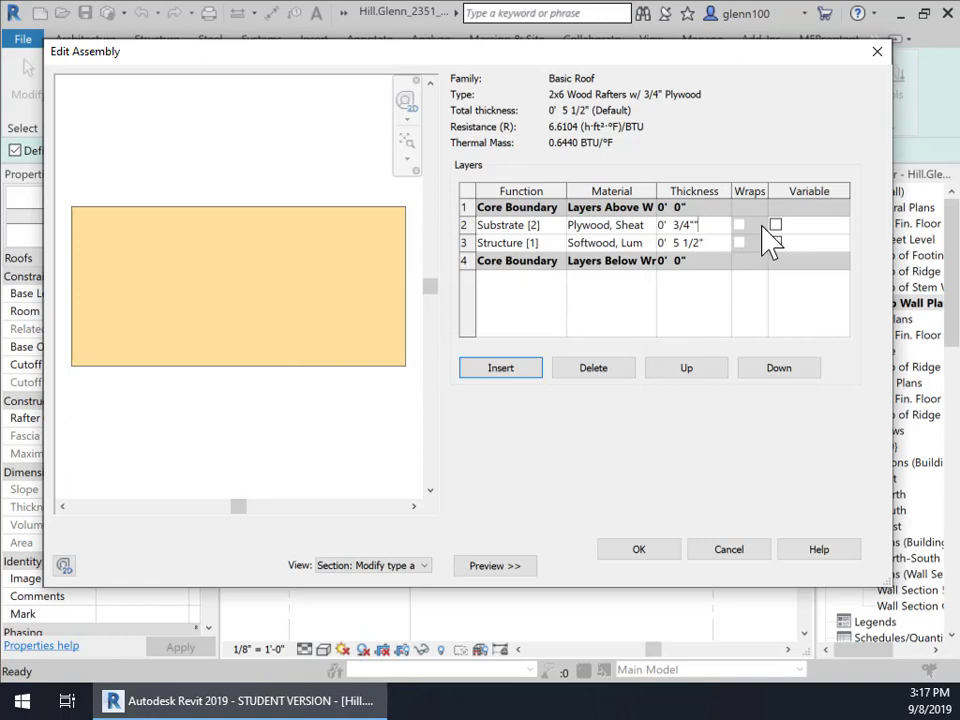
click(772, 226)
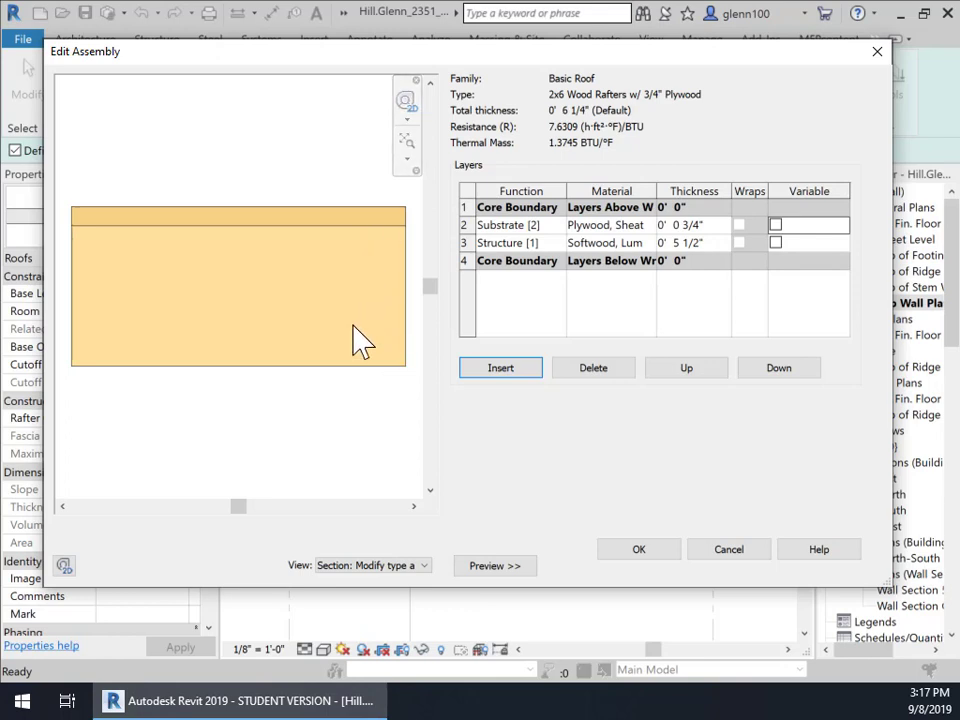
click(647, 545)
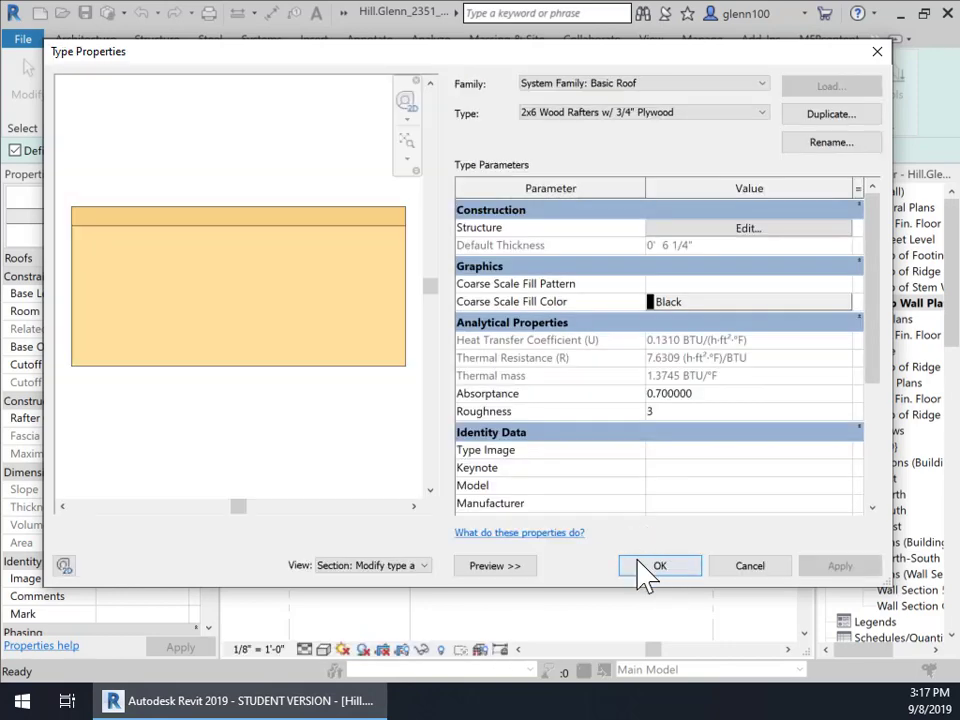
click(652, 570)
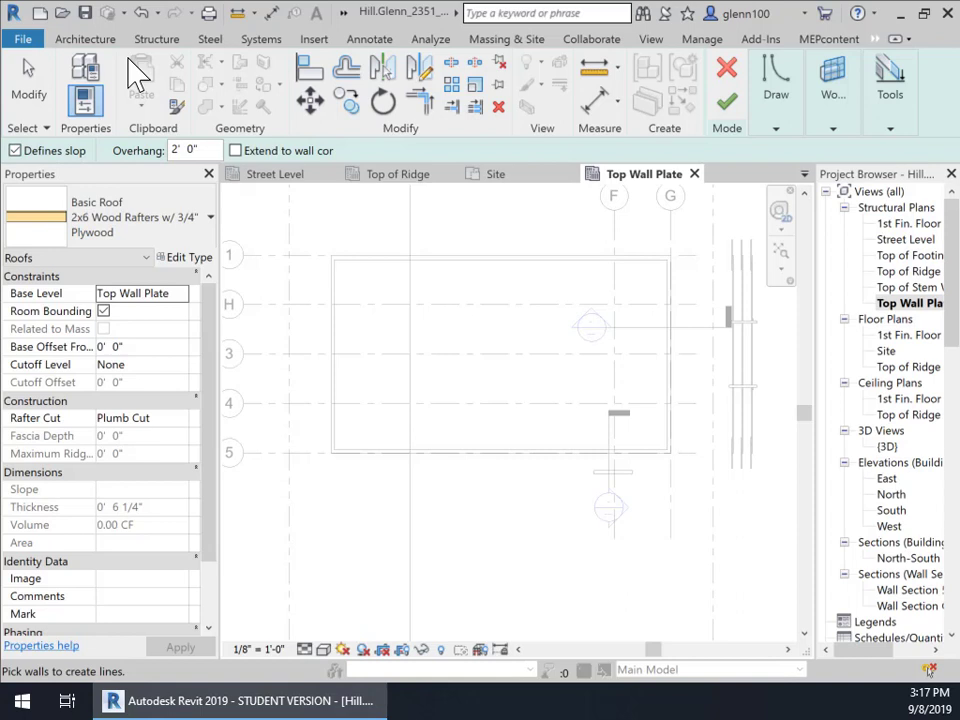
Create slope-defining roof boundary lines from the four exterior walls using Pick Walls with a 2' 0" overhang
double_click(178, 151)
text(2)
key(Return)
click(778, 128)
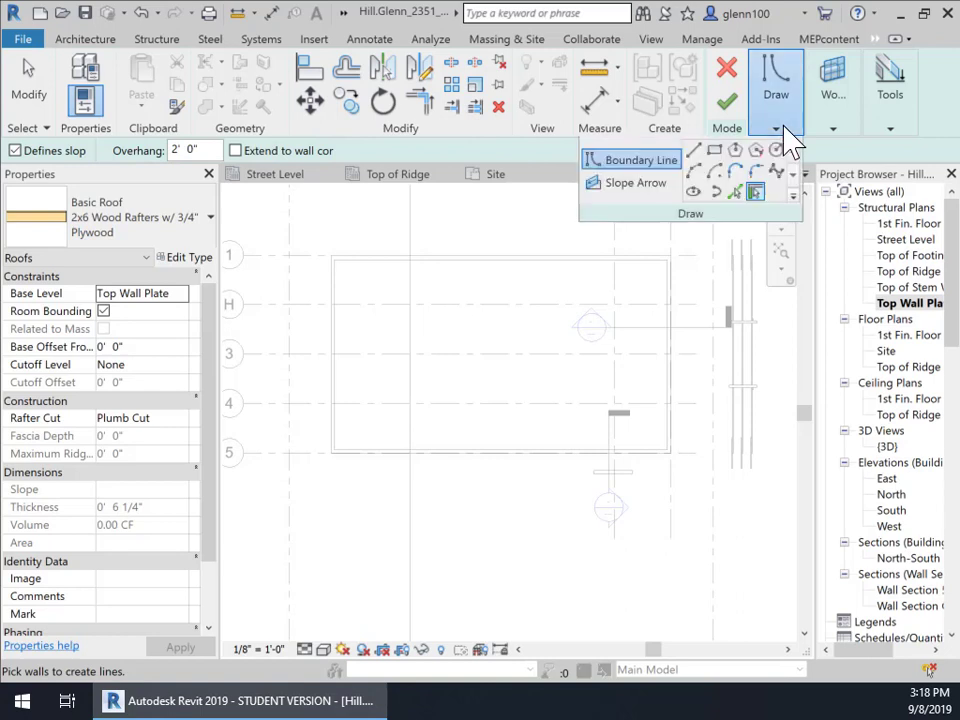
click(758, 193)
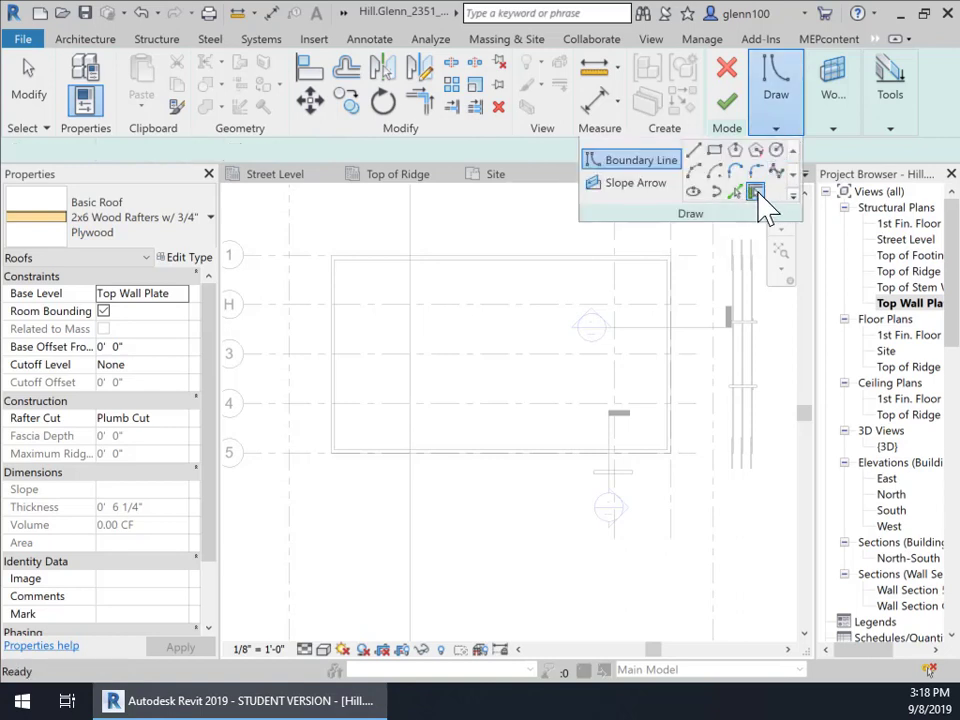
click(445, 263)
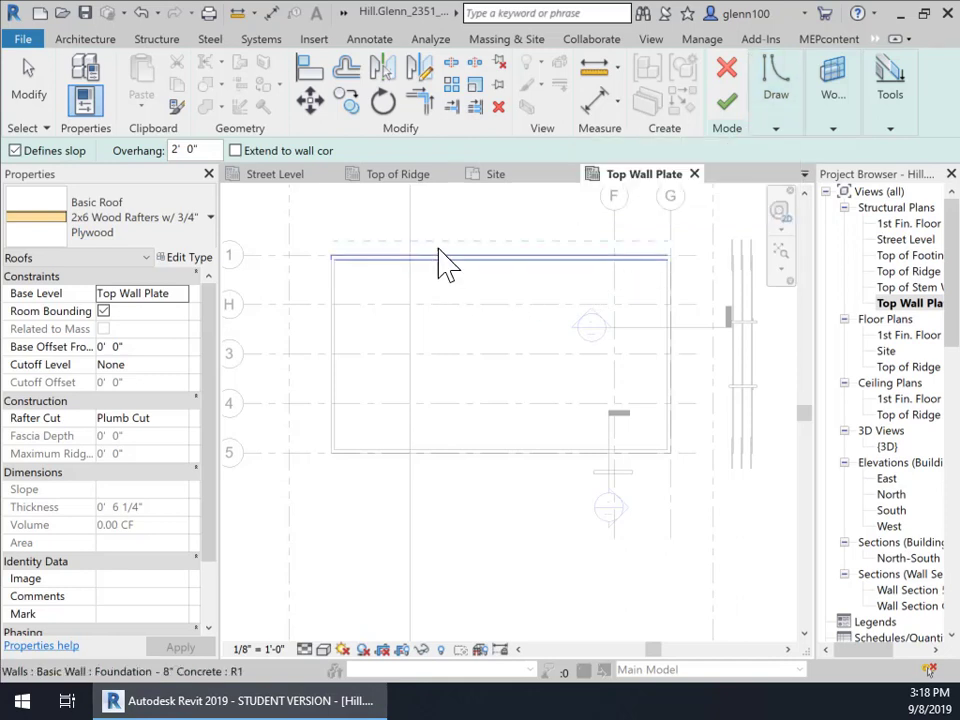
click(443, 265)
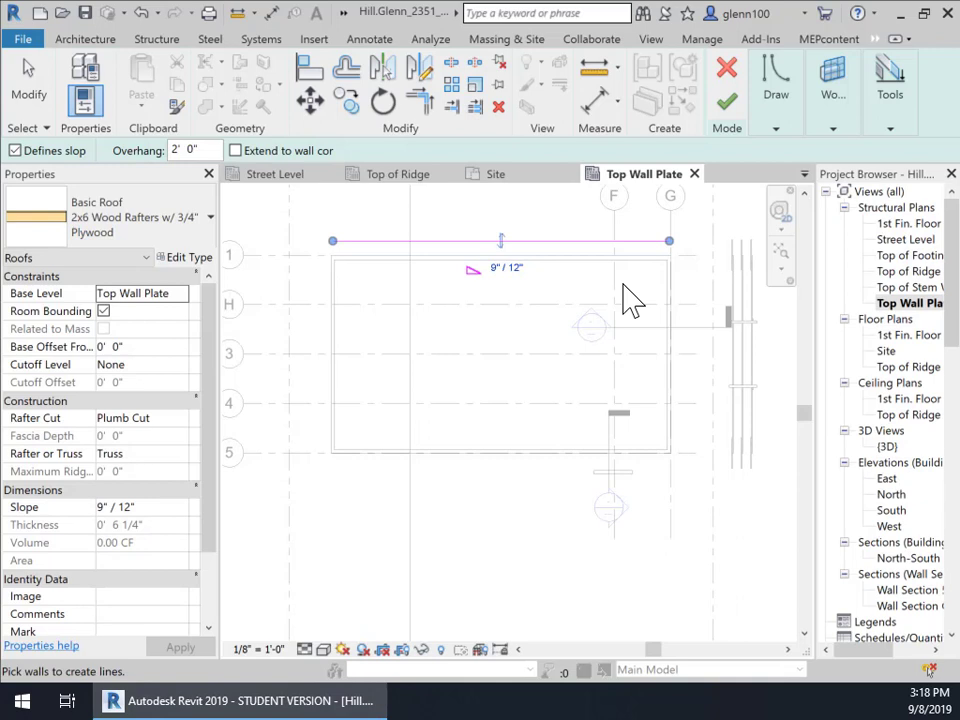
click(670, 325)
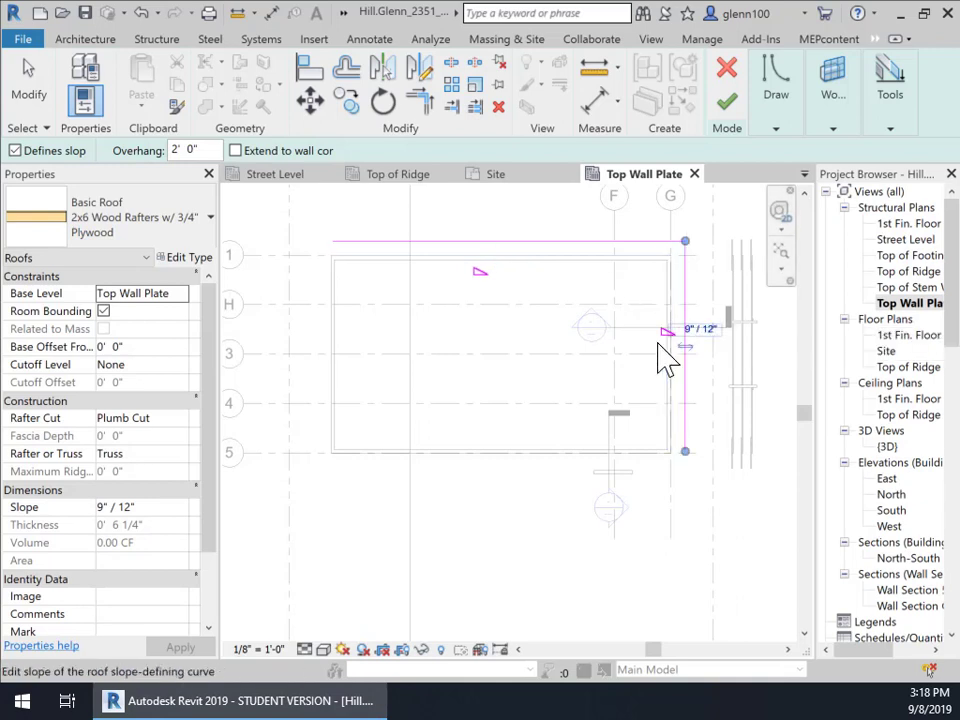
click(558, 472)
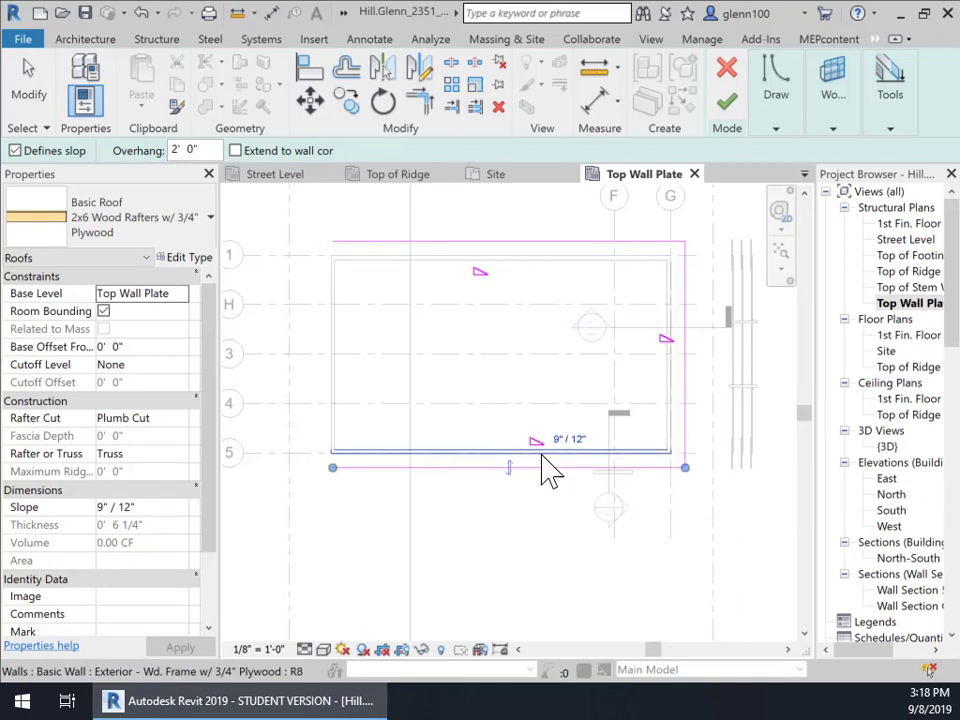
click(339, 367)
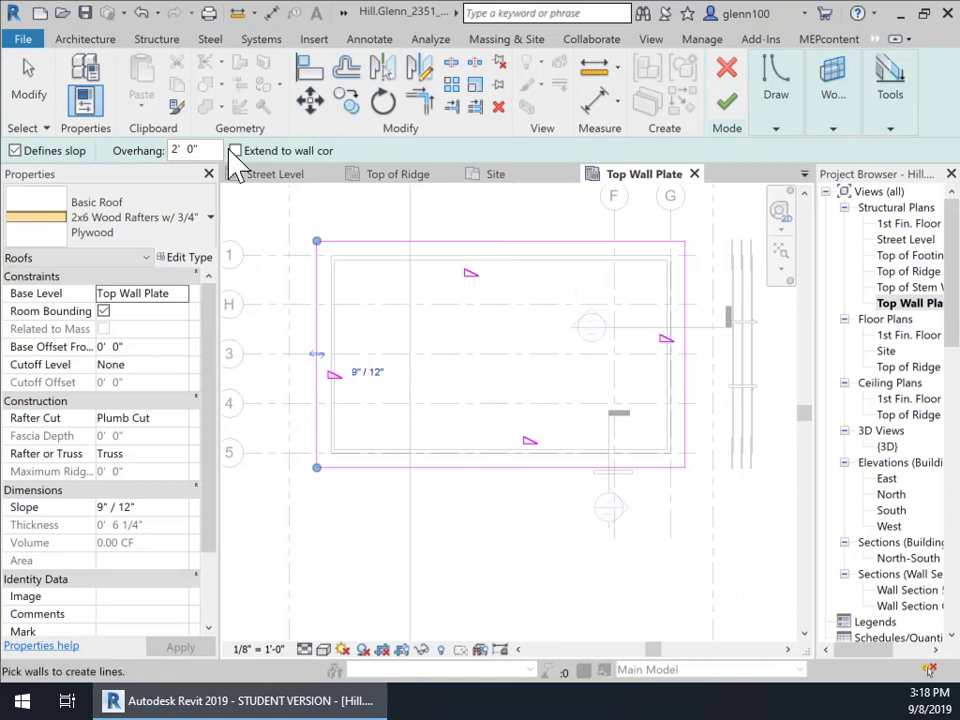
Remove the slope definition from the two short end edges of the roof boundary and deselect
click(38, 108)
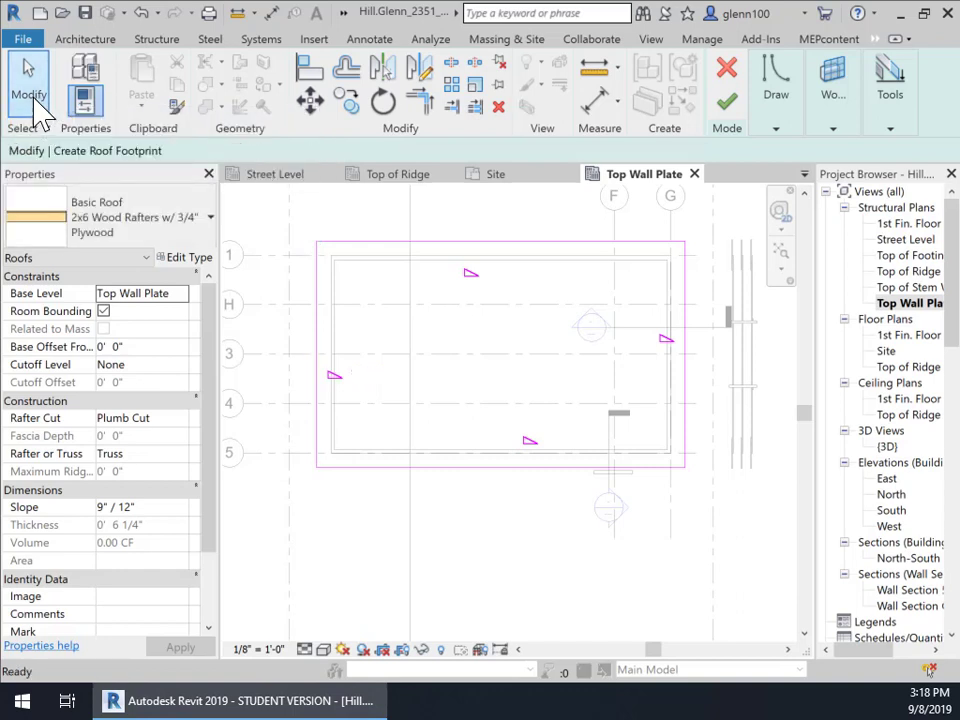
click(315, 331)
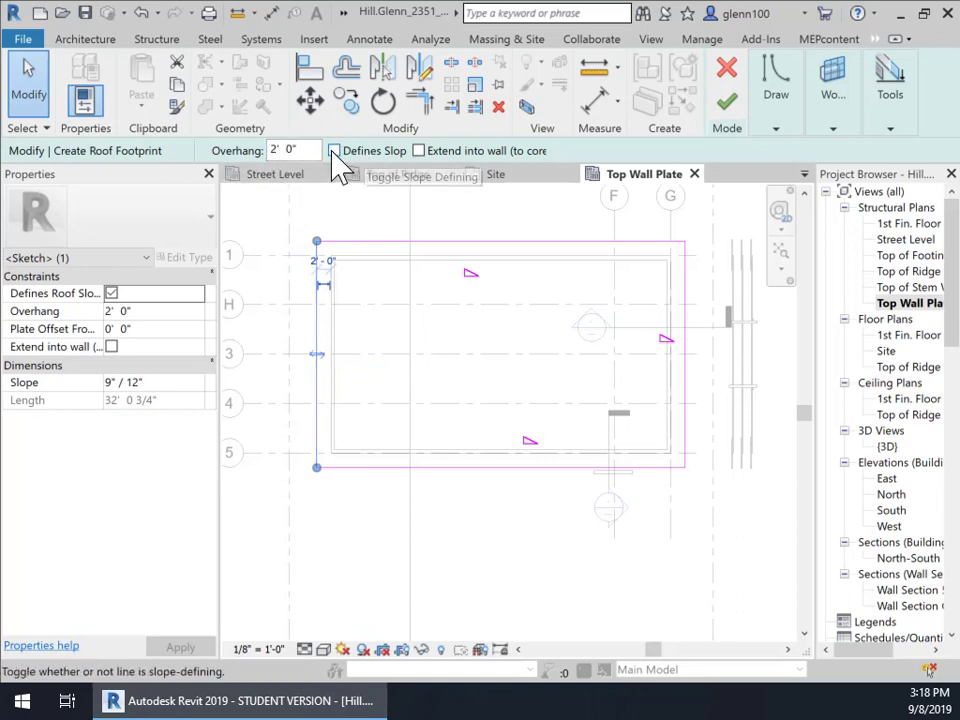
click(335, 151)
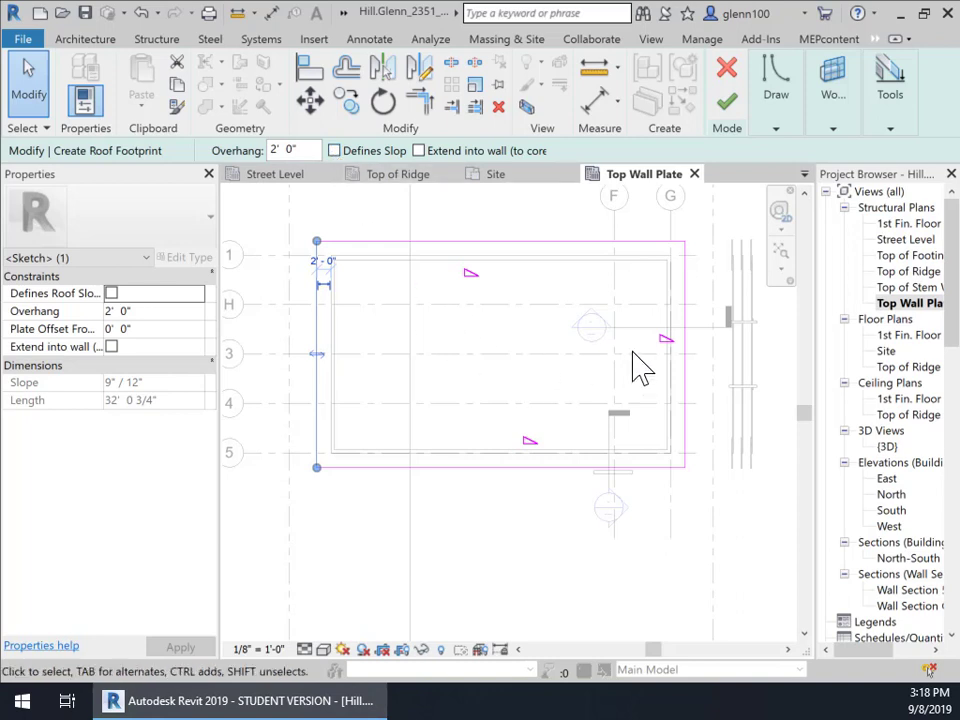
click(686, 376)
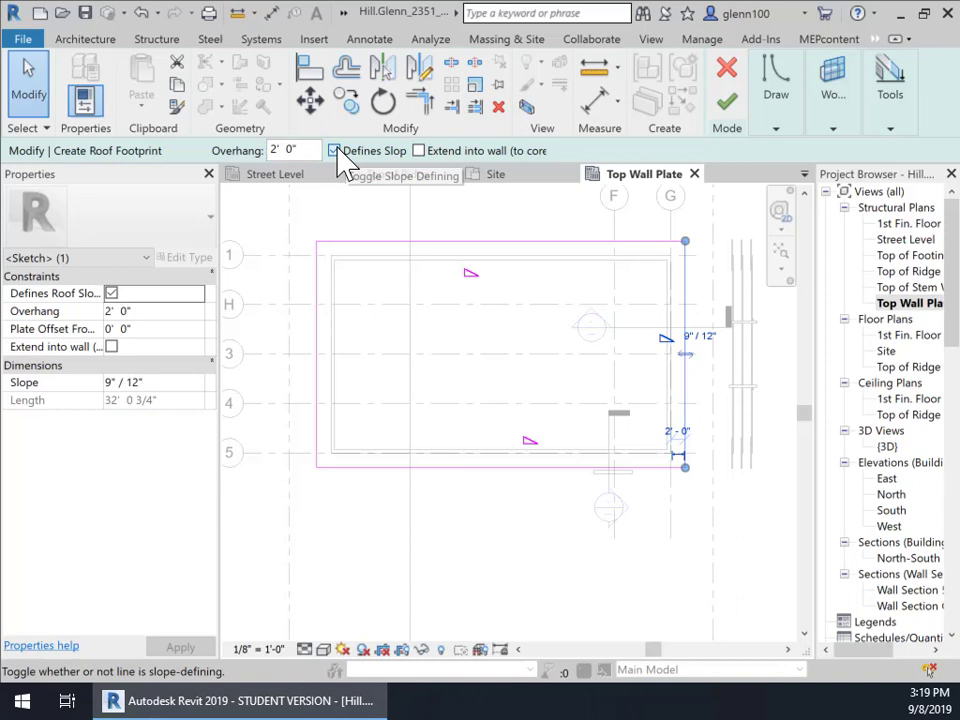
click(335, 151)
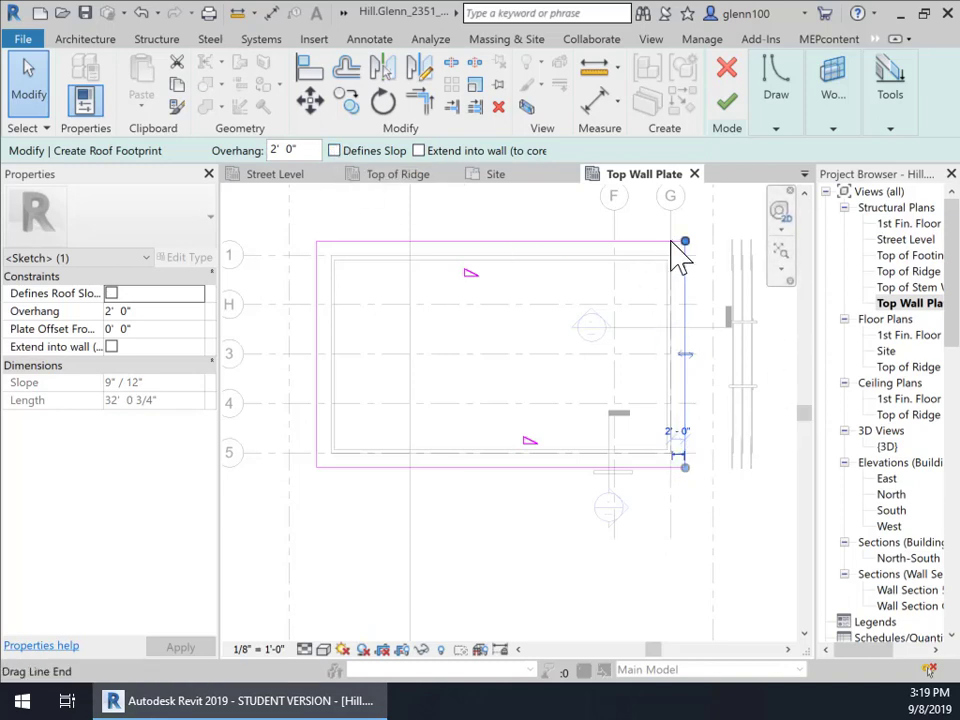
click(544, 505)
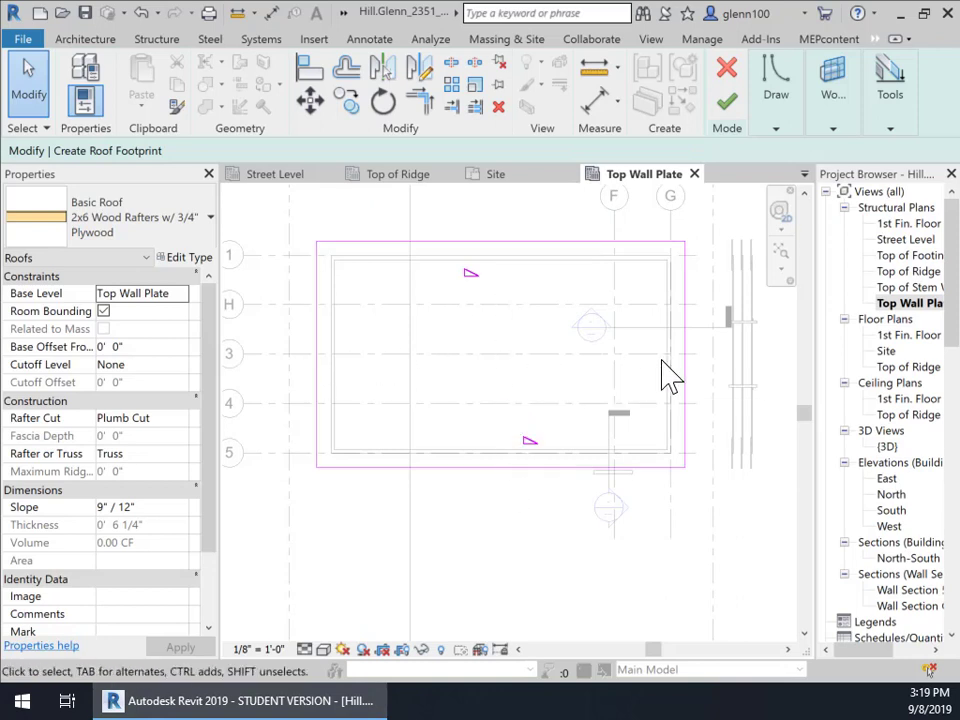
Set the slope of both long roof boundary edges to 6" / 12" and deselect
click(496, 241)
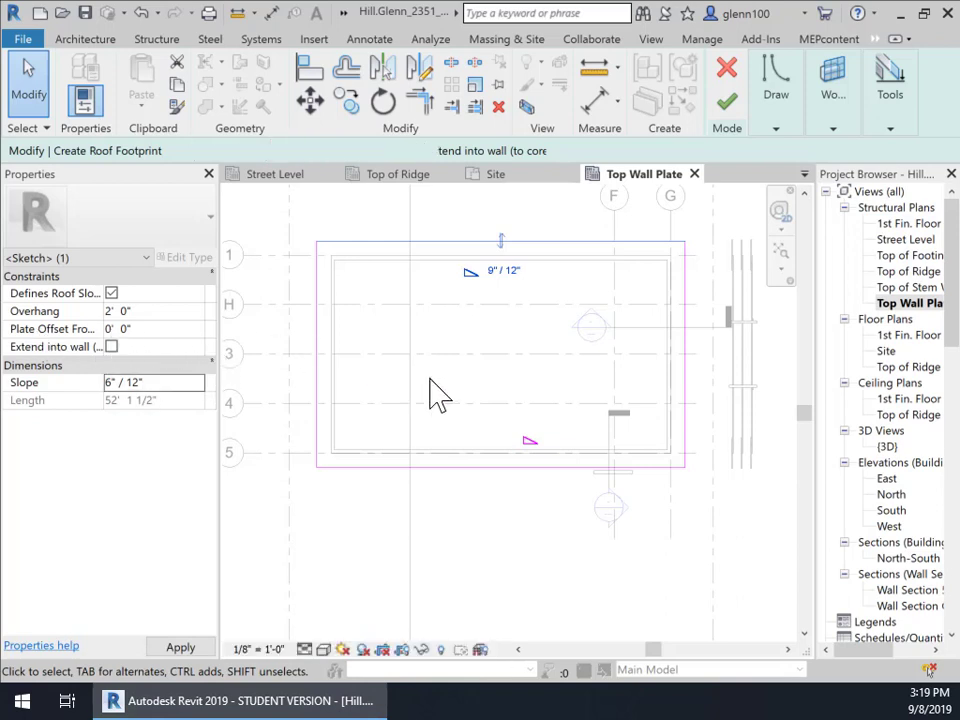
click(522, 466)
click(562, 437)
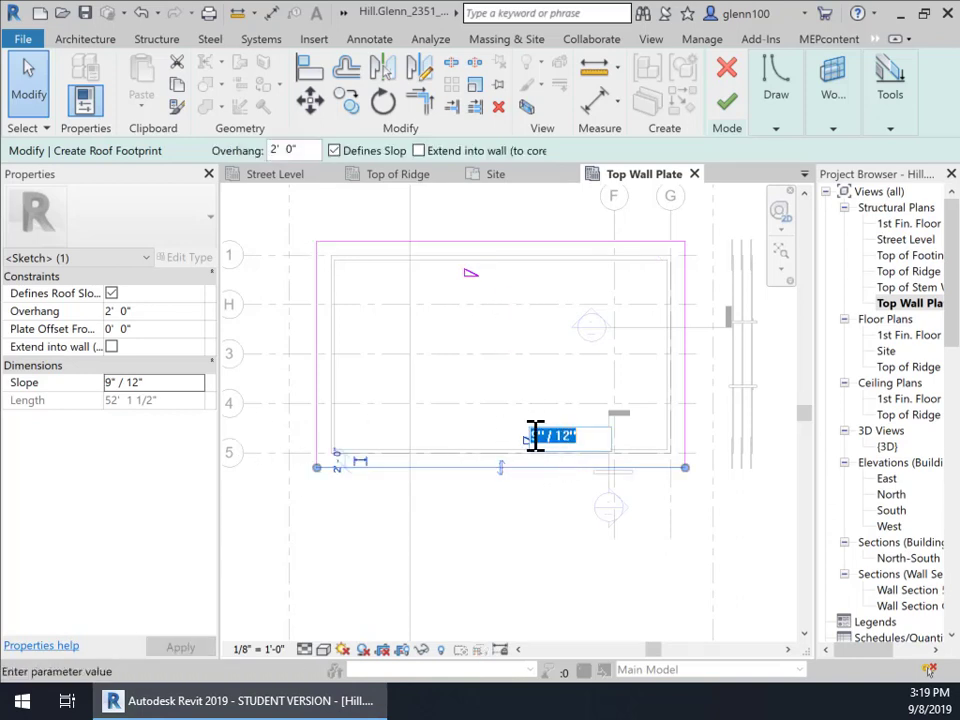
click(536, 437)
text(6)
key(Return)
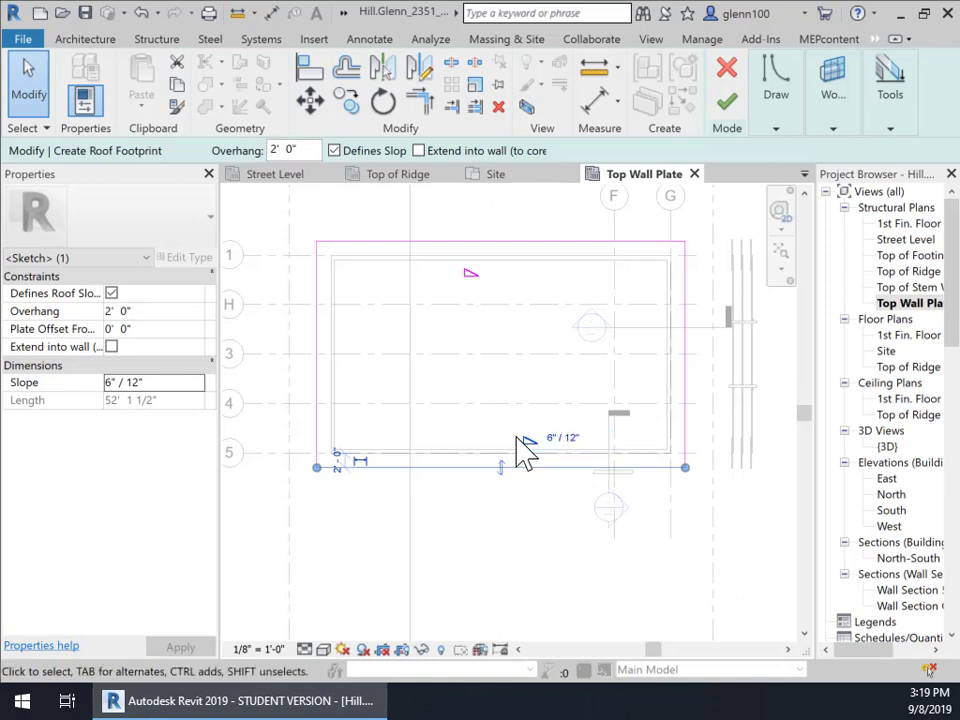
click(519, 387)
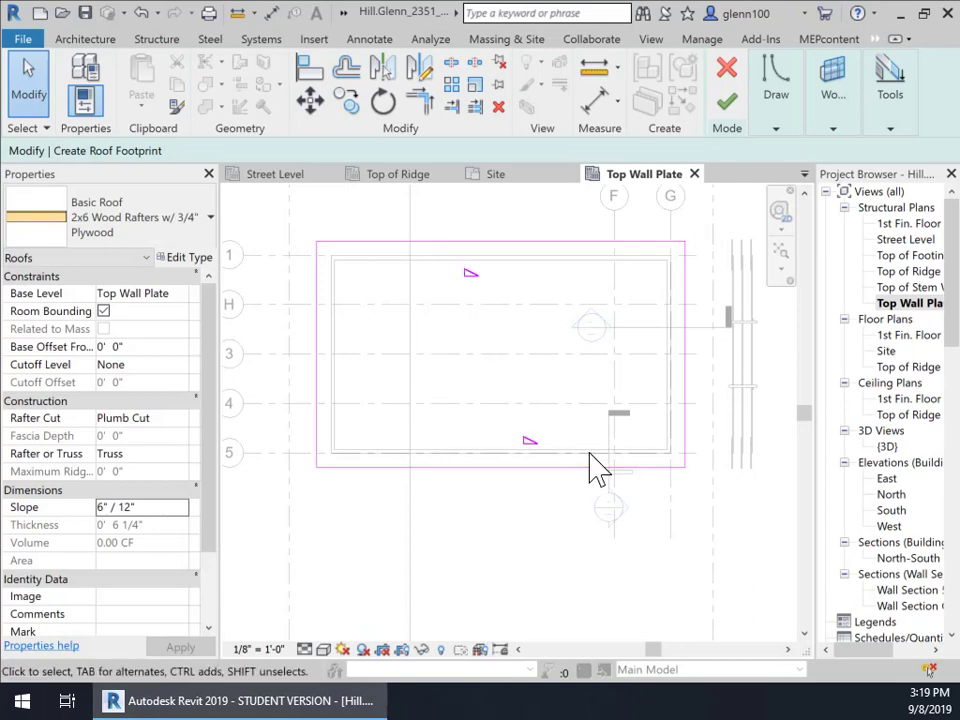
Finish the roof footprint sketch and inspect the completed gable roof in the {3D} view
click(731, 110)
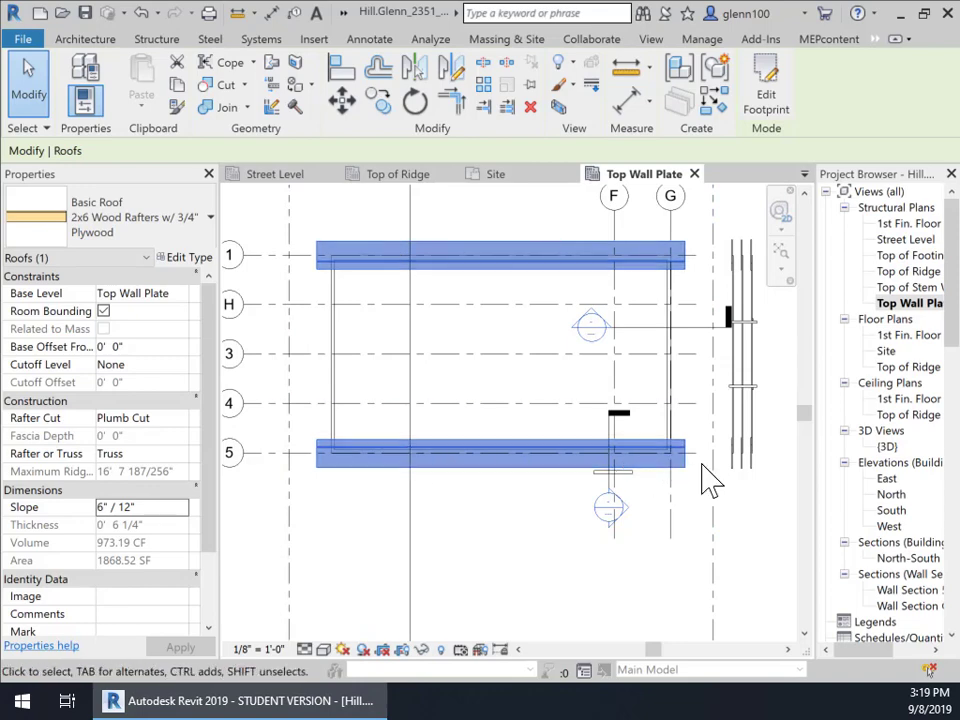
click(804, 175)
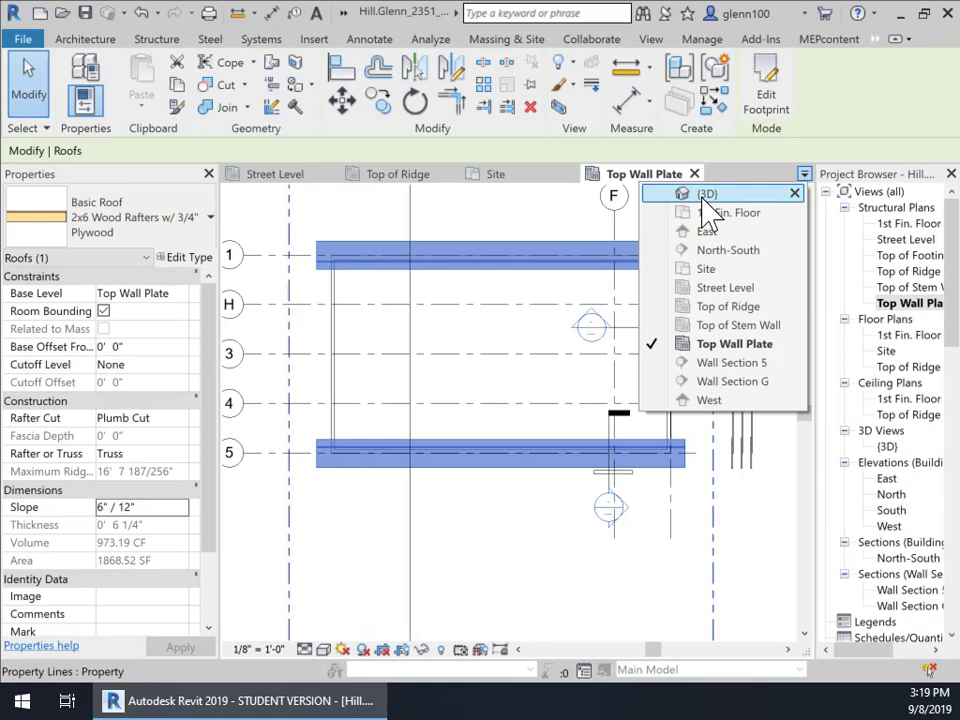
click(704, 194)
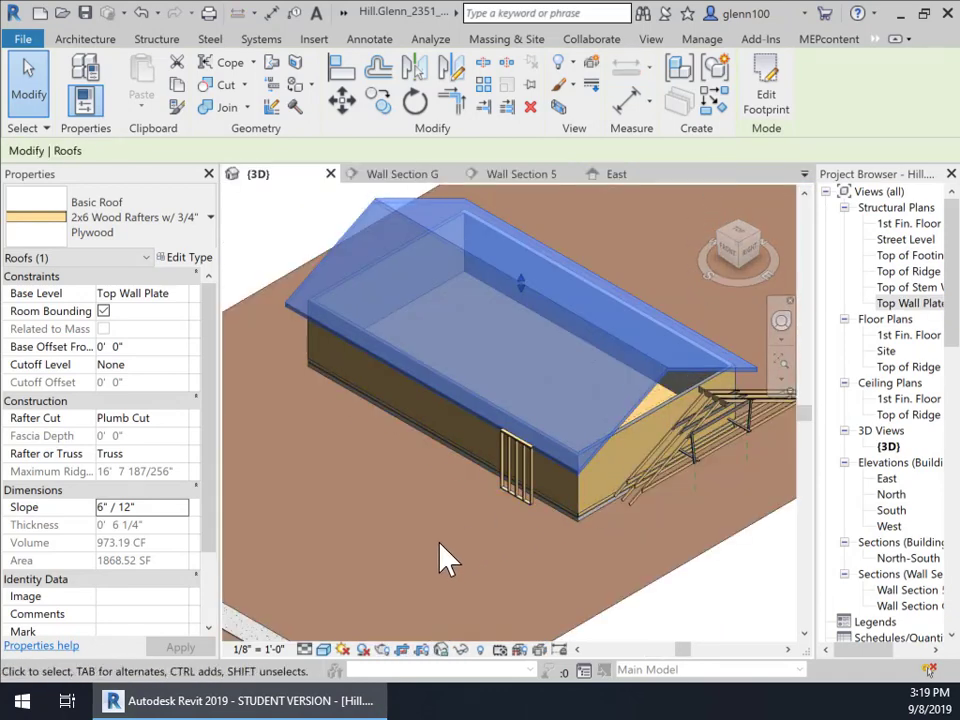
key(Escape)
scroll(611, 525, up, 2)
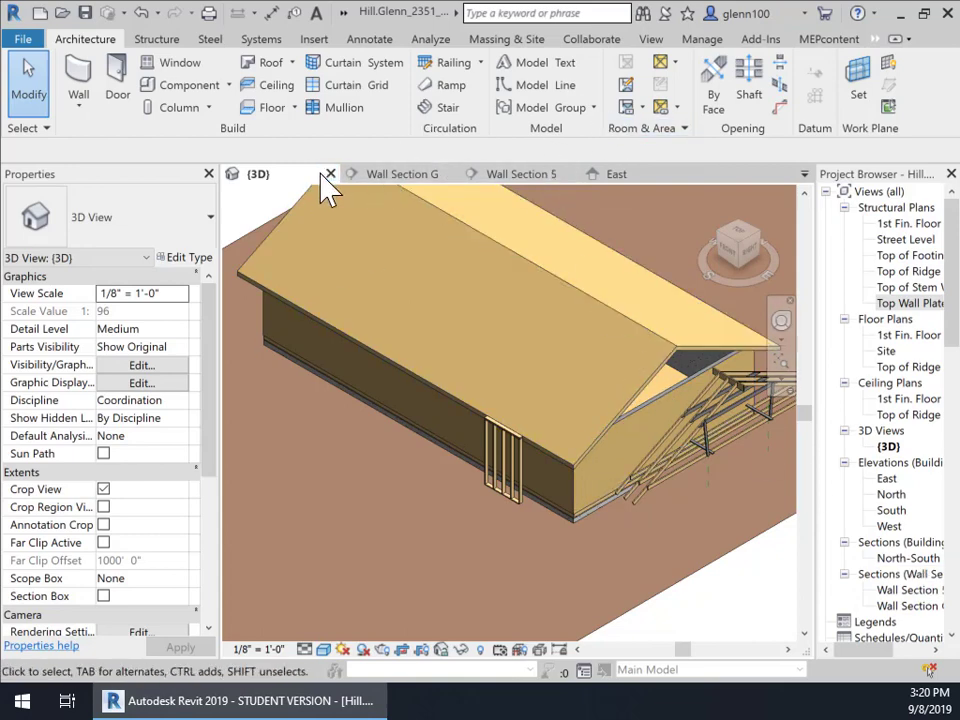
Return to the Top Wall Plate structural plan and save the project while starting a new section
click(804, 175)
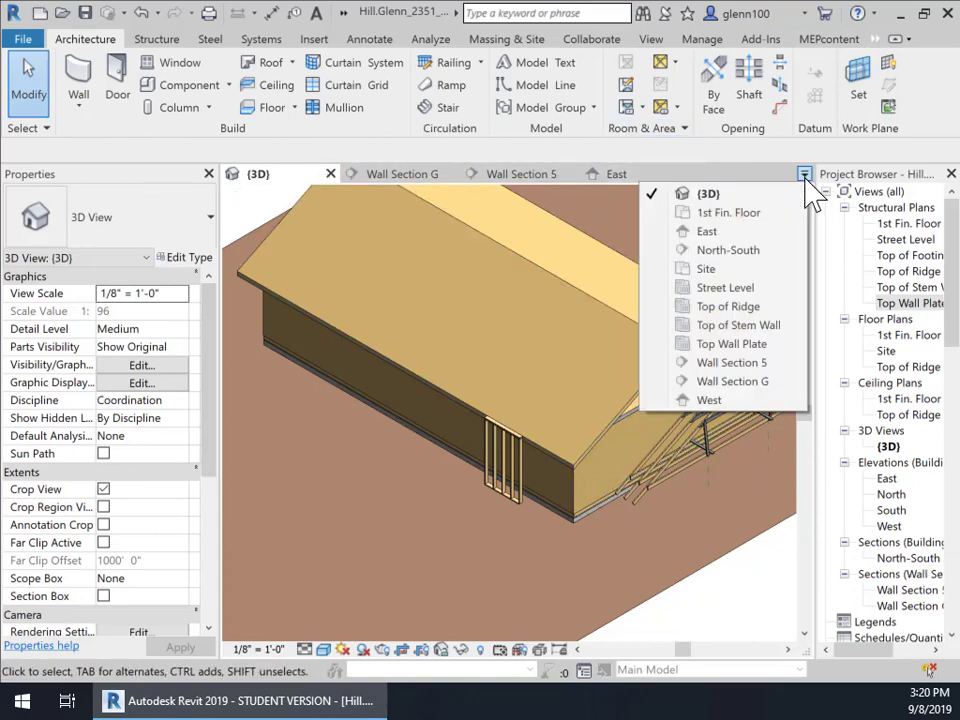
click(760, 350)
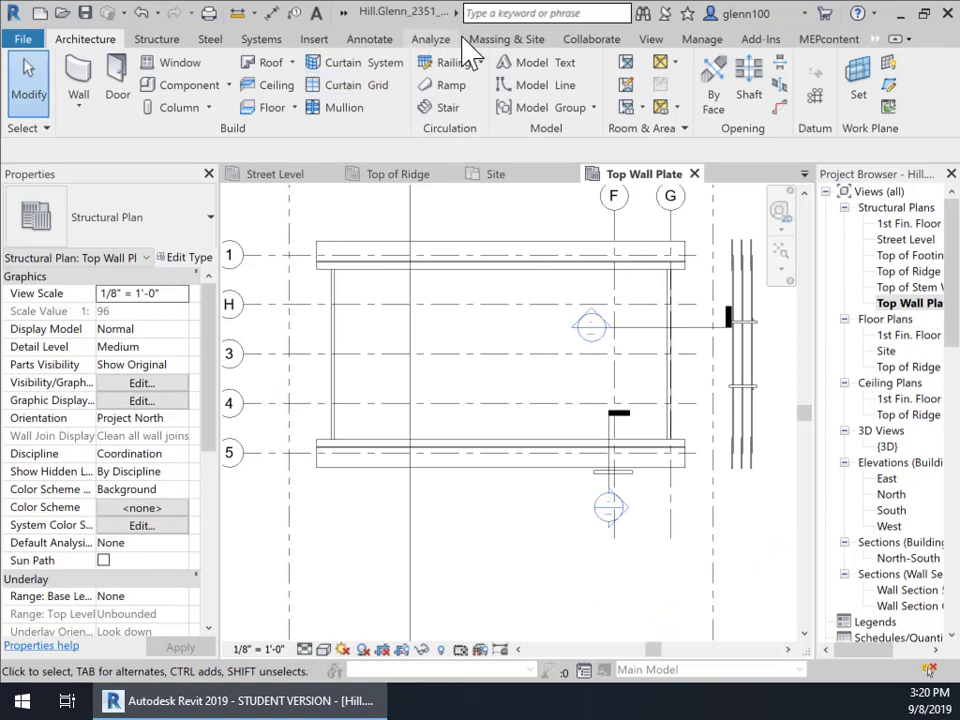
click(652, 42)
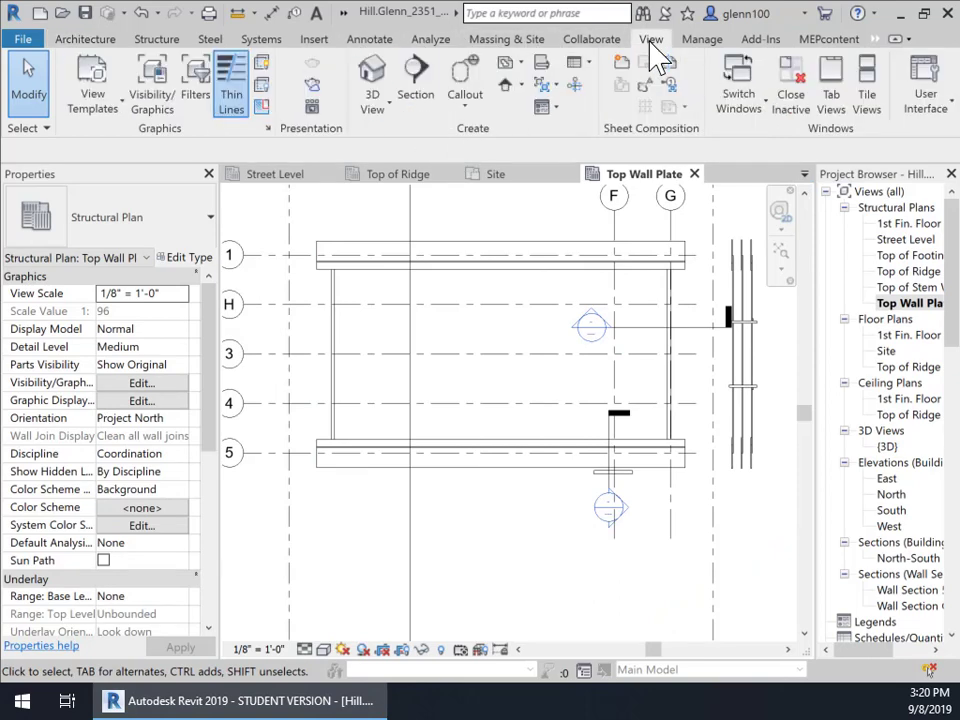
click(418, 100)
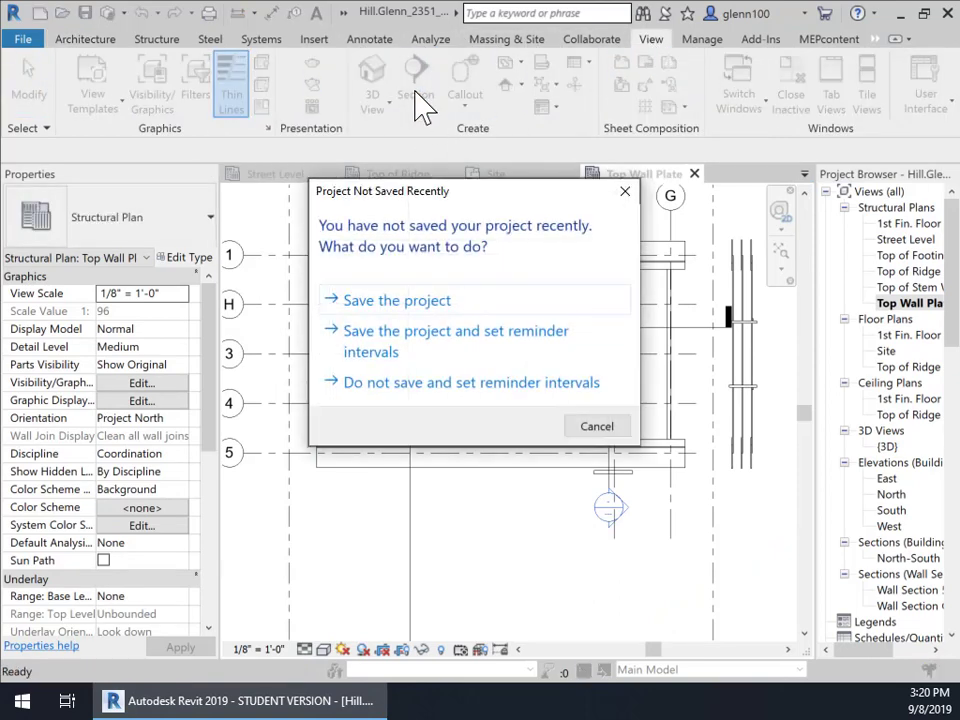
click(402, 302)
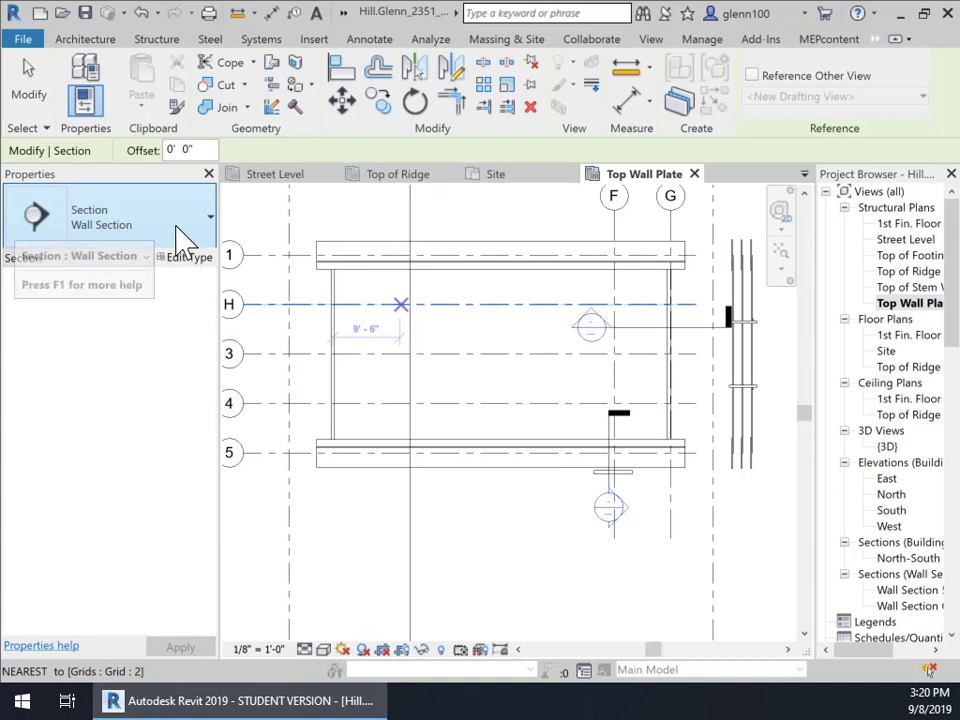
Draw a Building Section across the middle of the building looking toward grid G, with a far clip offset of about 28' 5"
click(181, 240)
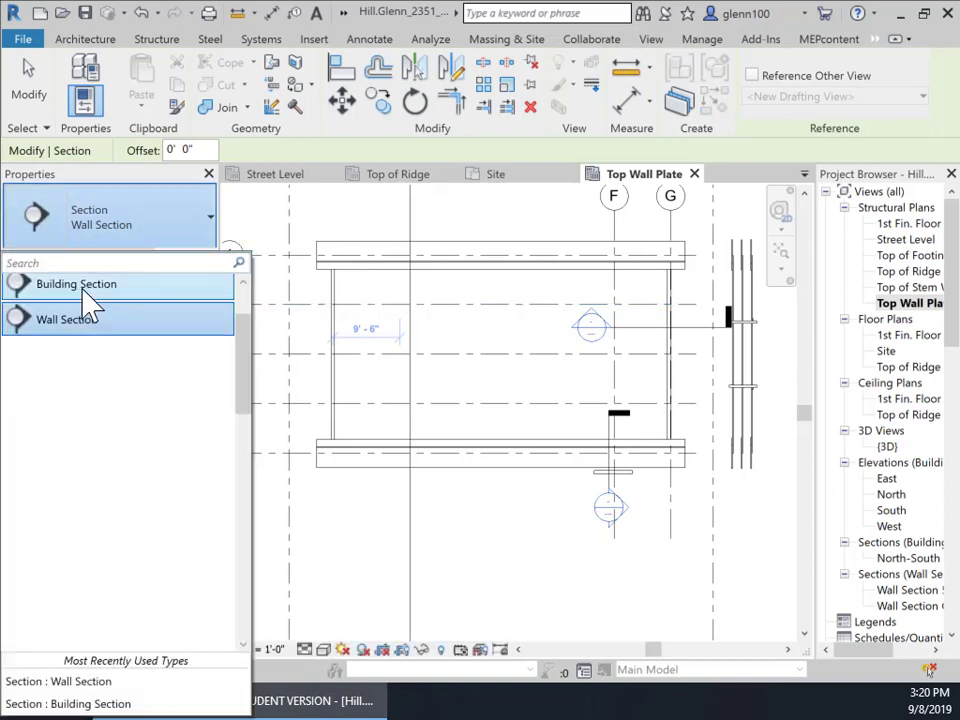
click(86, 290)
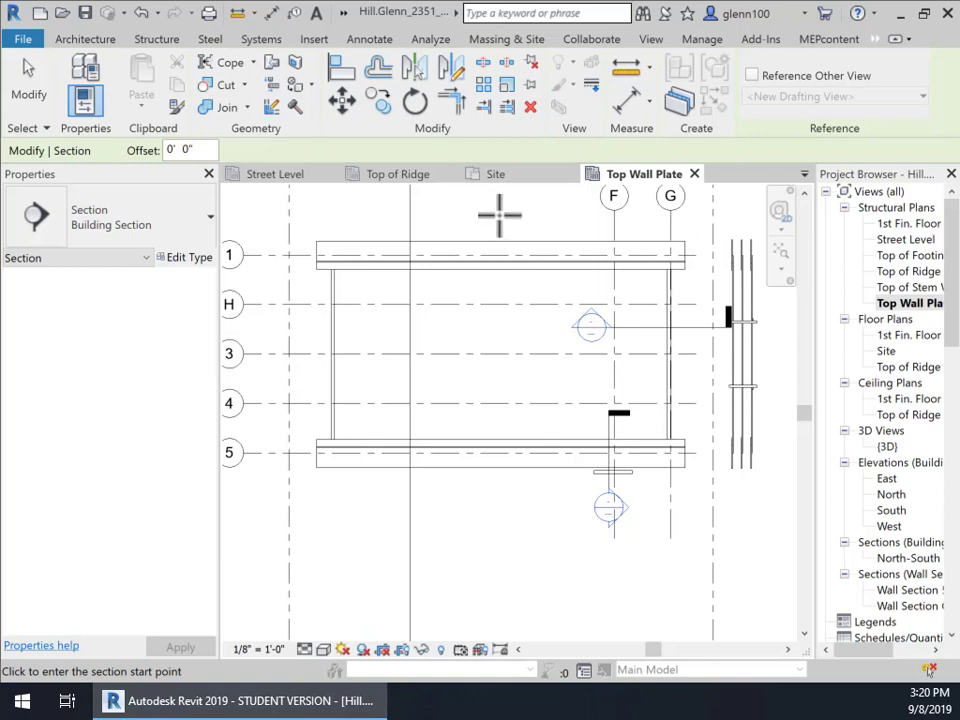
click(498, 210)
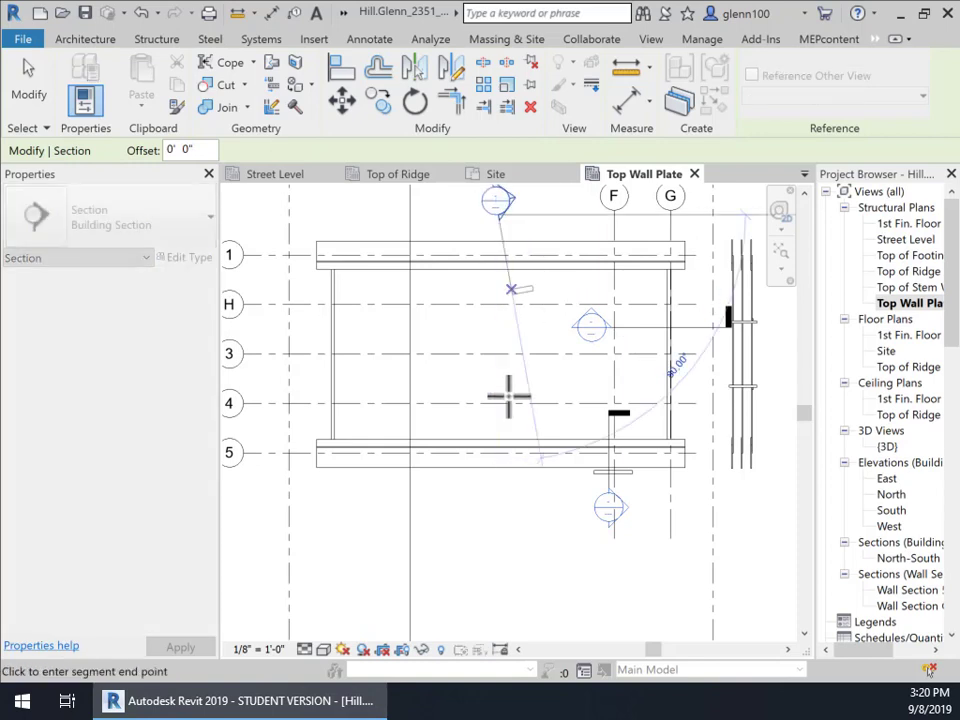
click(499, 515)
key(Escape)
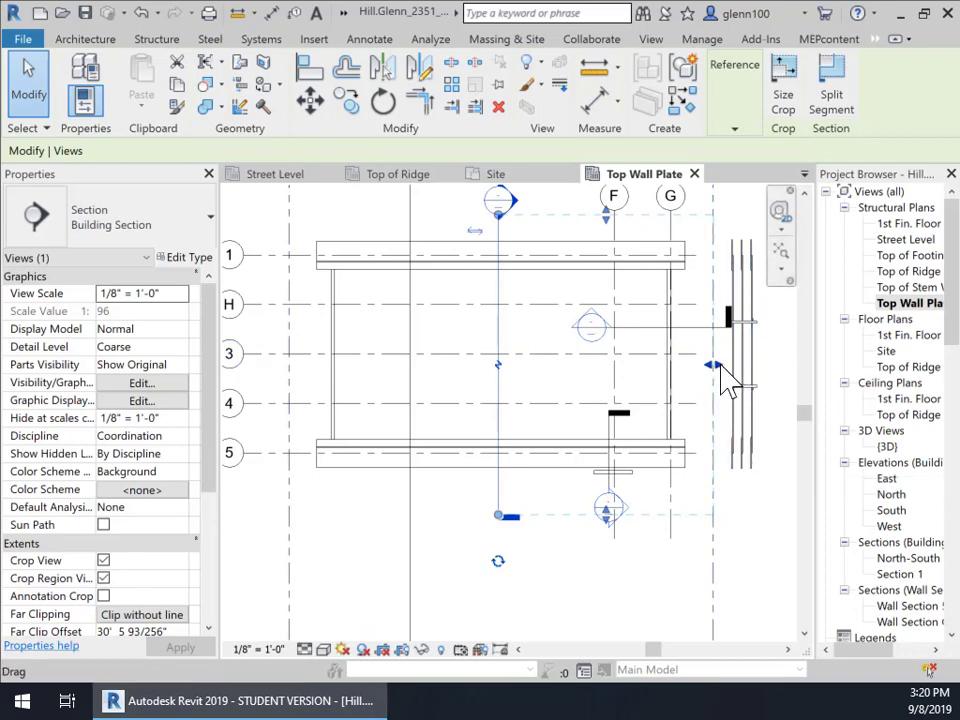
drag(720, 365, 700, 366)
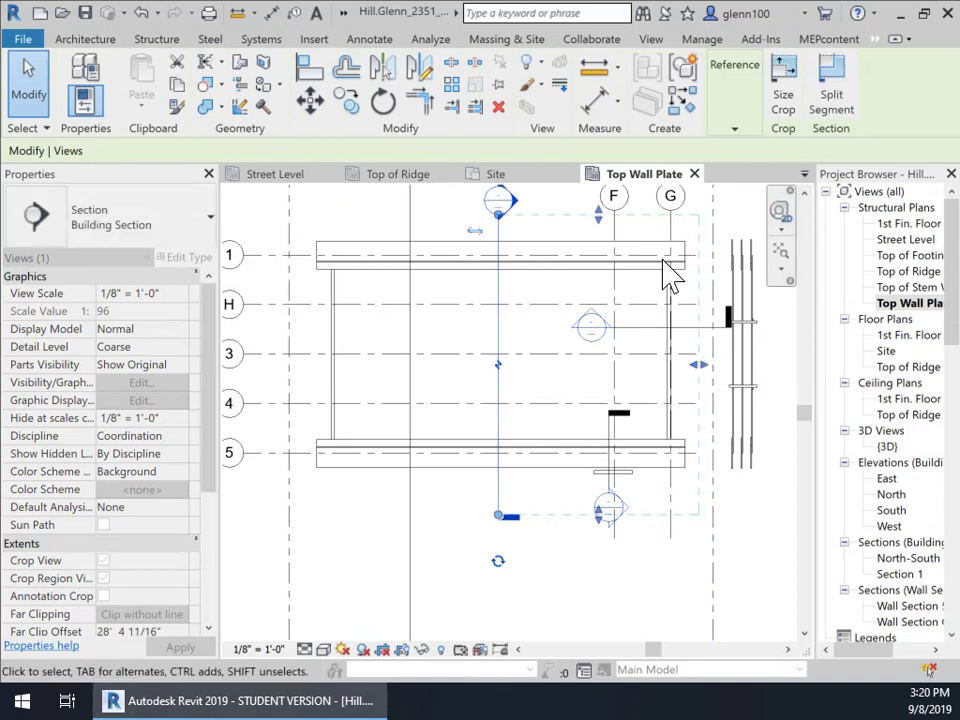
click(454, 214)
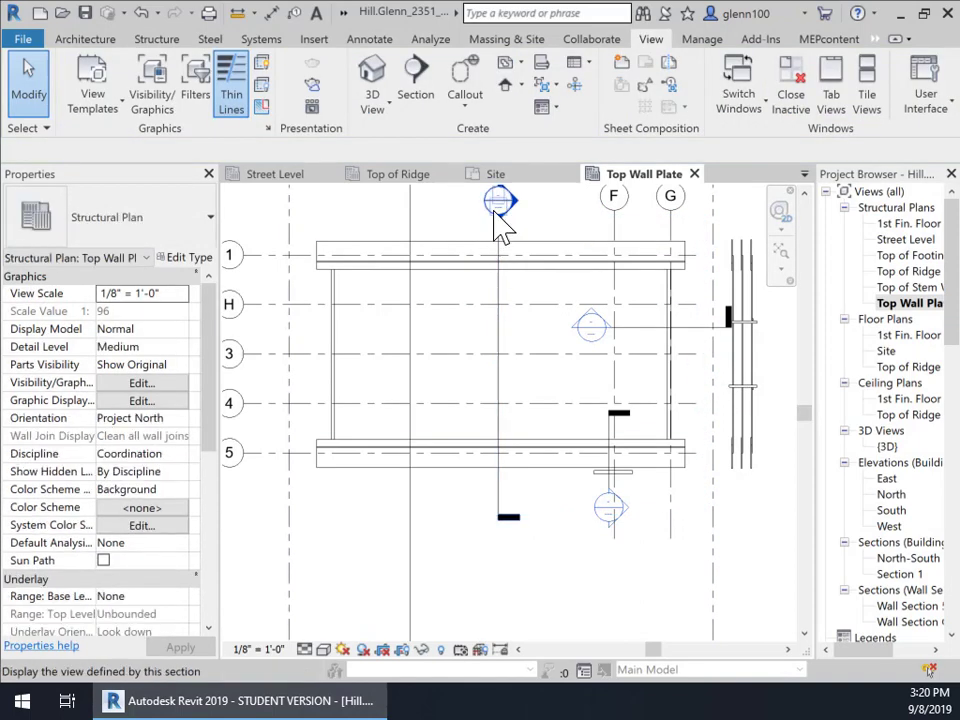
Open the new building section view and set its detail level to Medium and its visual style to Shaded
double_click(496, 206)
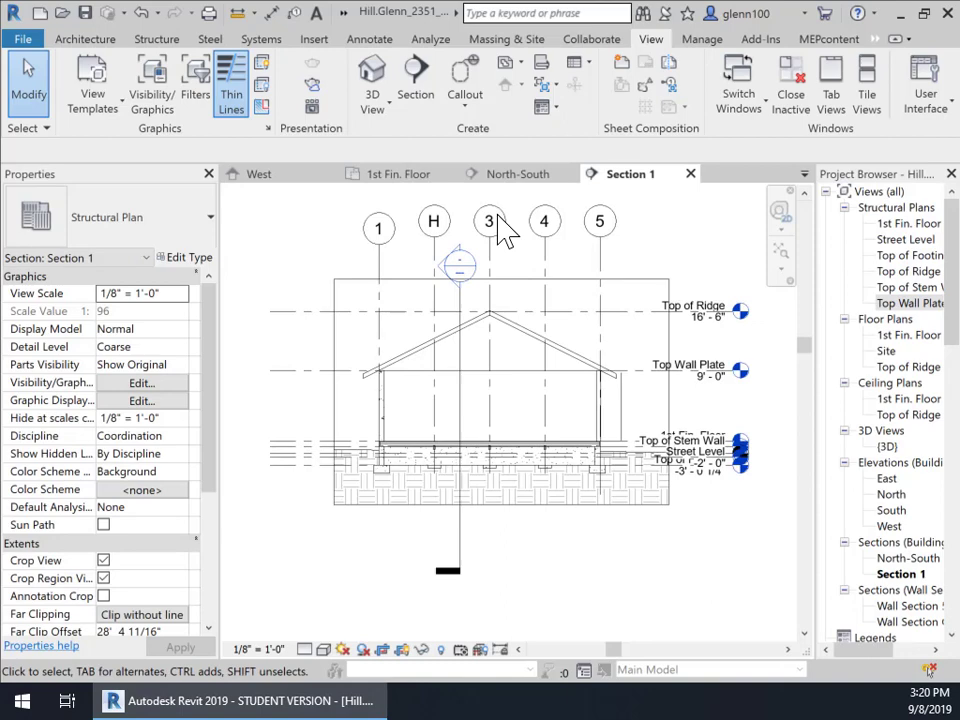
scroll(500, 386, up, 3)
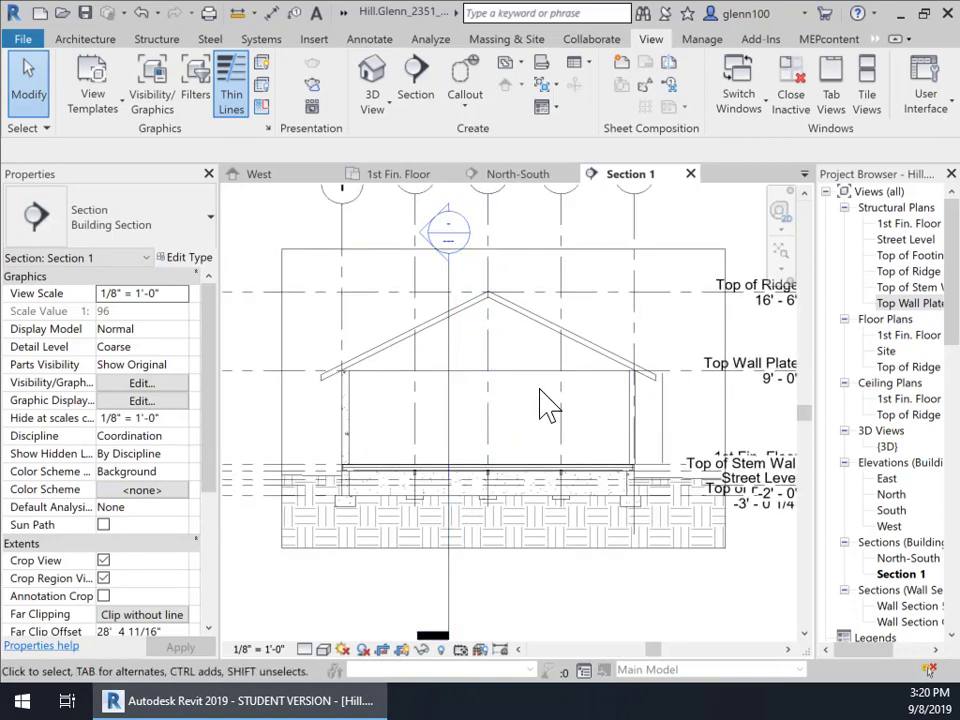
scroll(546, 403, up, 1)
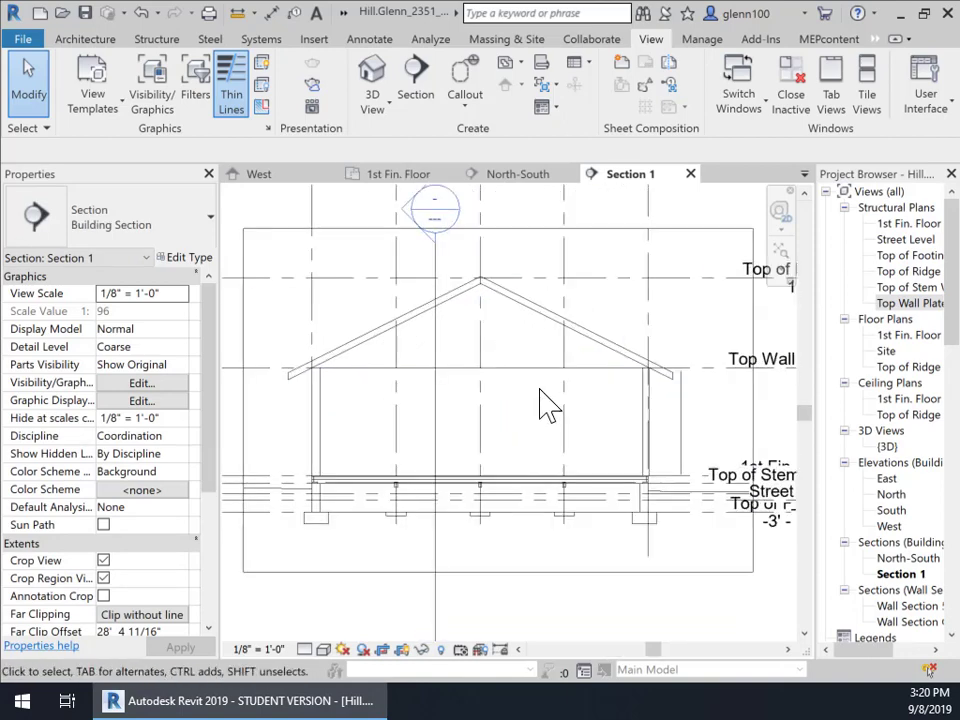
click(306, 650)
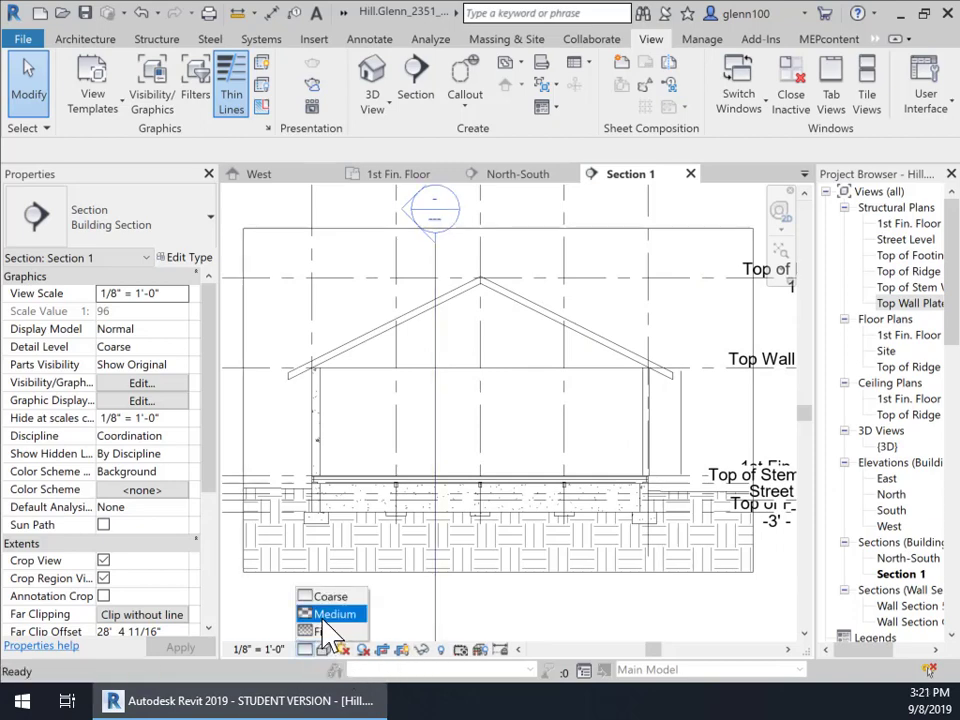
click(322, 614)
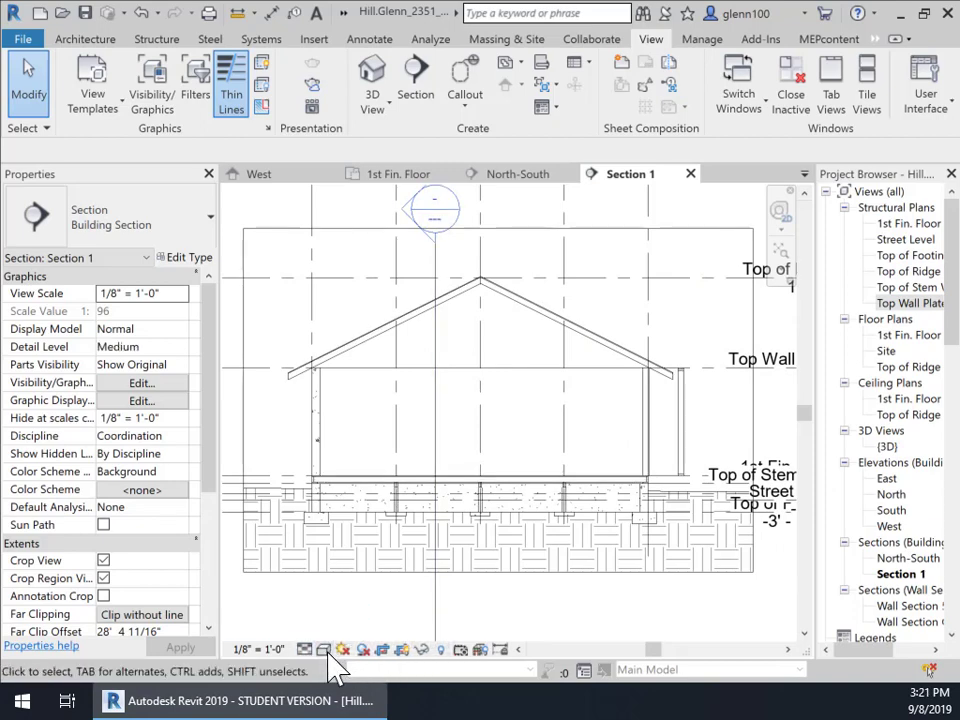
click(327, 652)
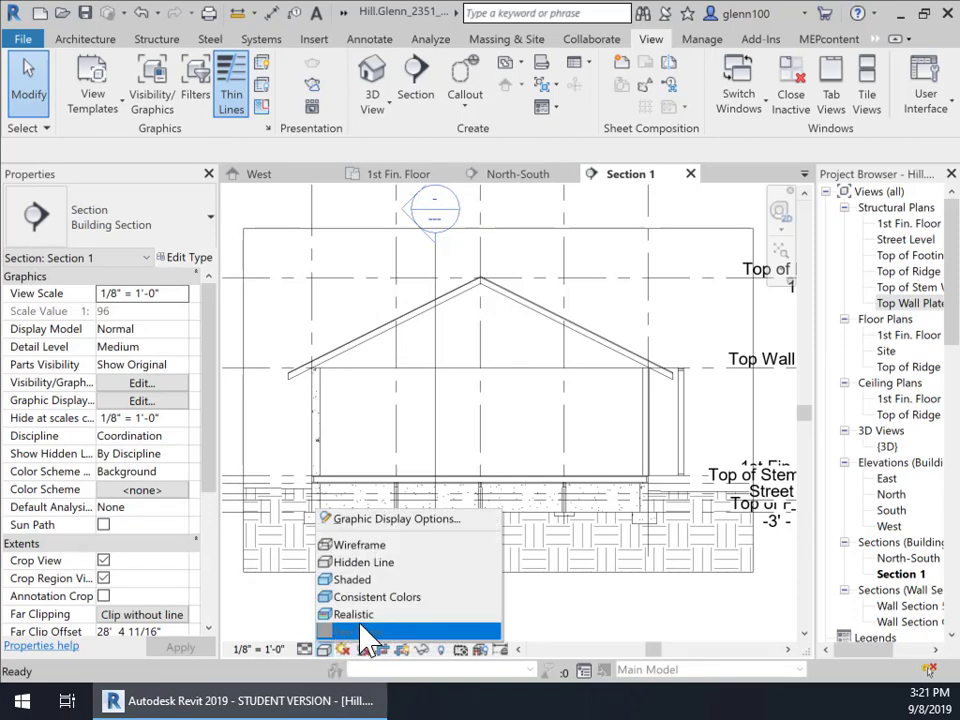
click(362, 580)
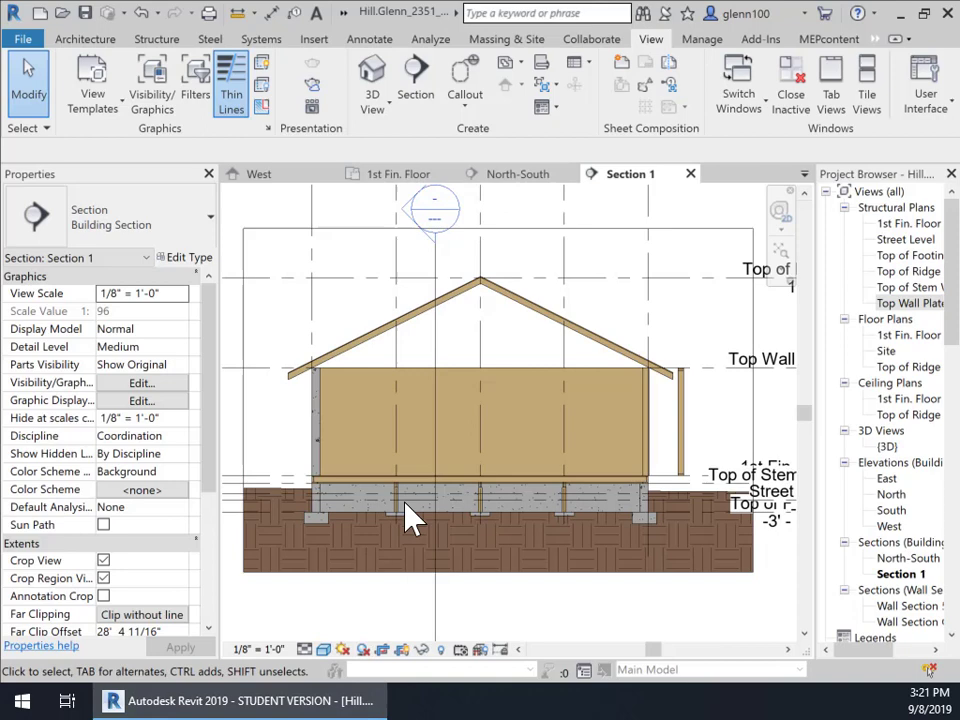
Examine how the roof rafters bear on the top of the exterior wall and how the eave overhang ends in Section 1
scroll(368, 388, up, 1)
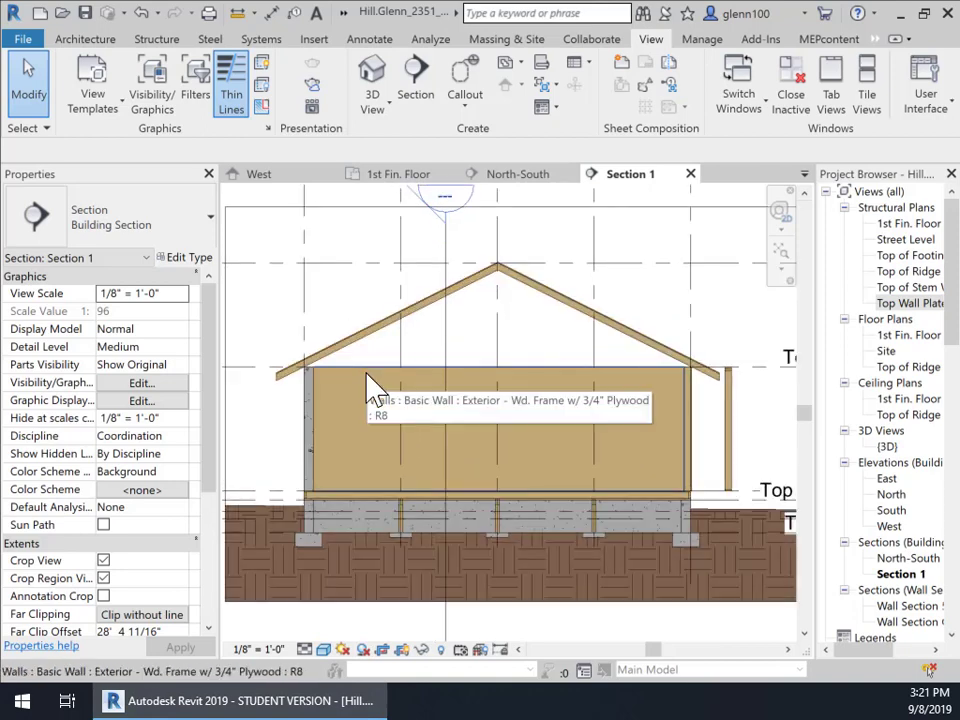
scroll(722, 356, up, 3)
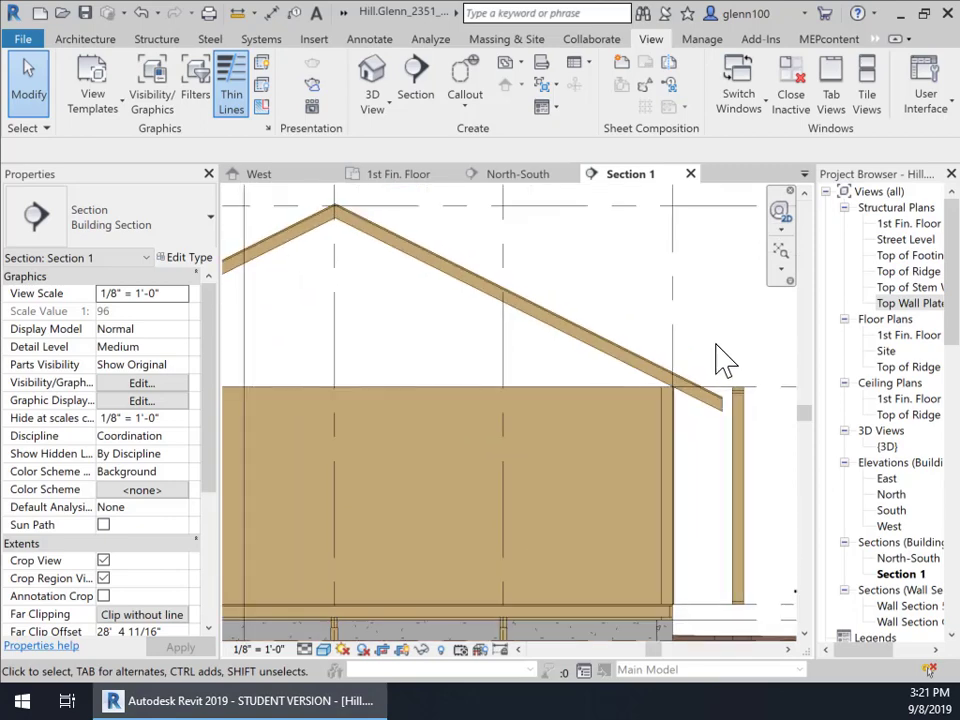
click(648, 388)
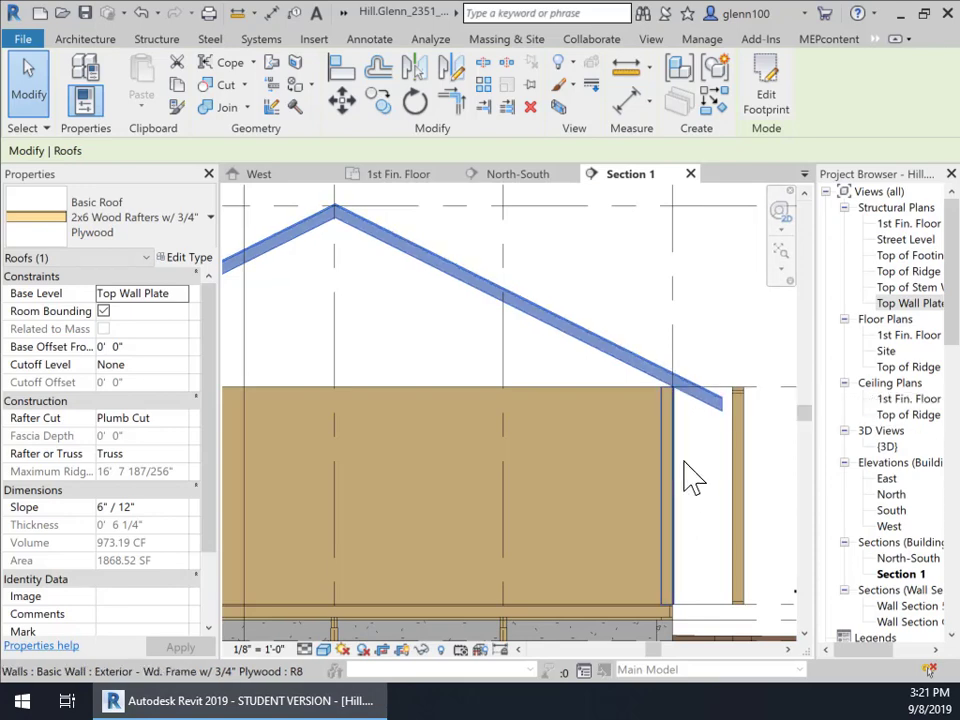
scroll(684, 376, up, 1)
scroll(684, 376, up, 3)
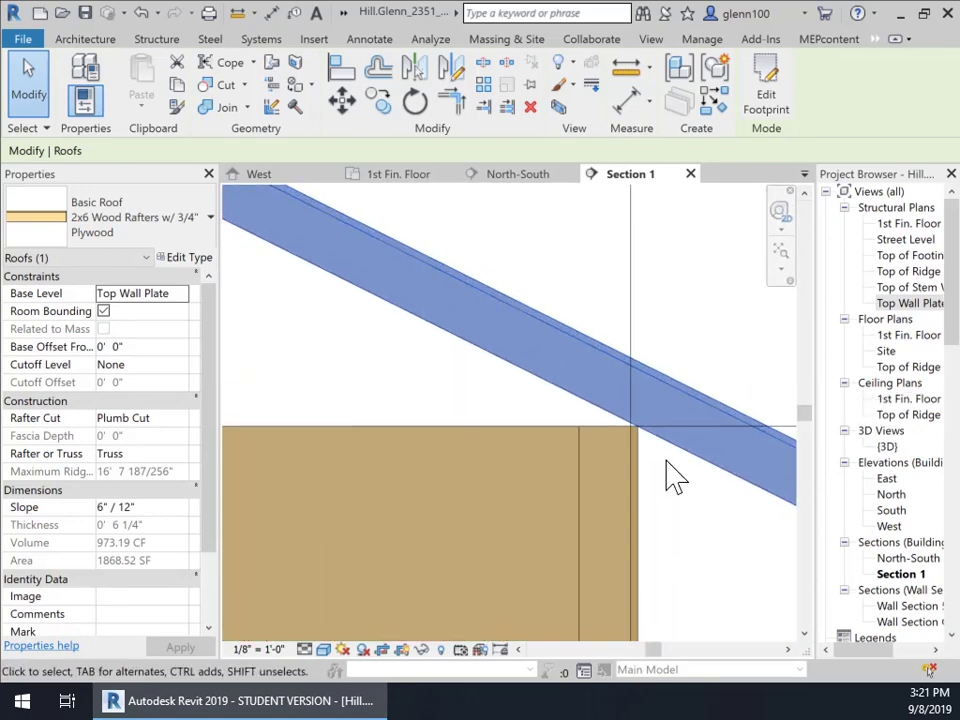
key(Escape)
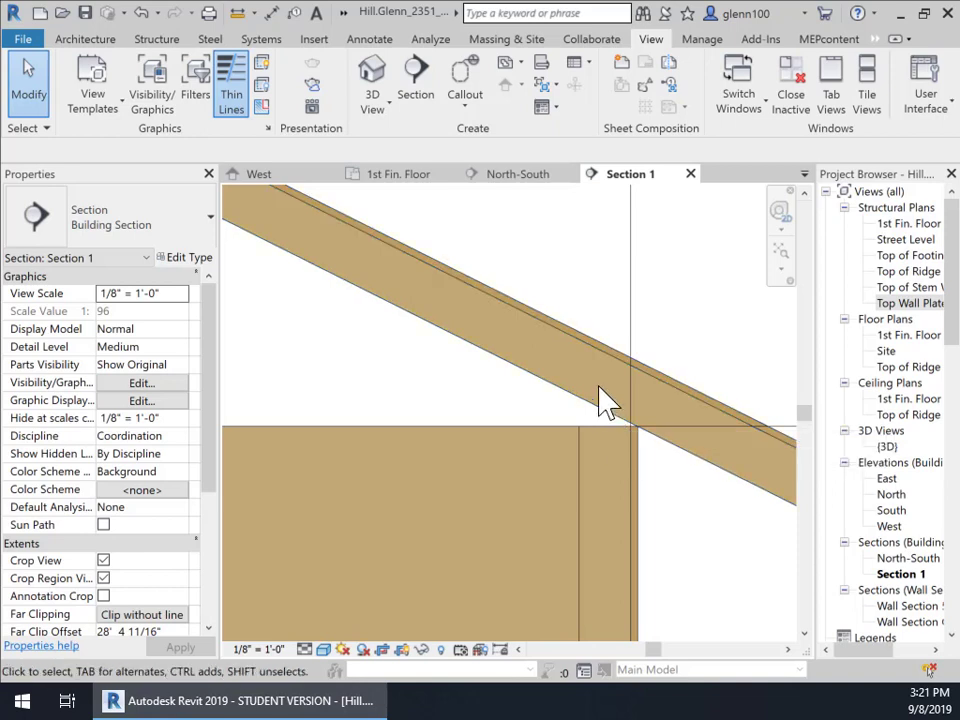
scroll(613, 440, down, 4)
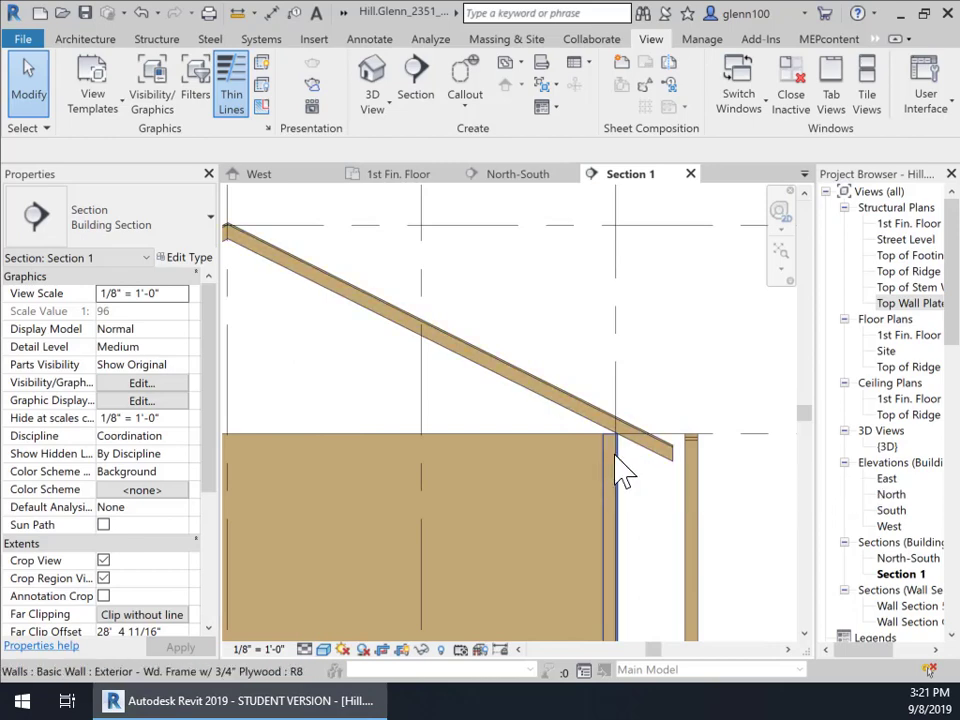
scroll(620, 472, down, 2)
middle_drag(634, 476, 565, 413)
scroll(565, 413, up, 4)
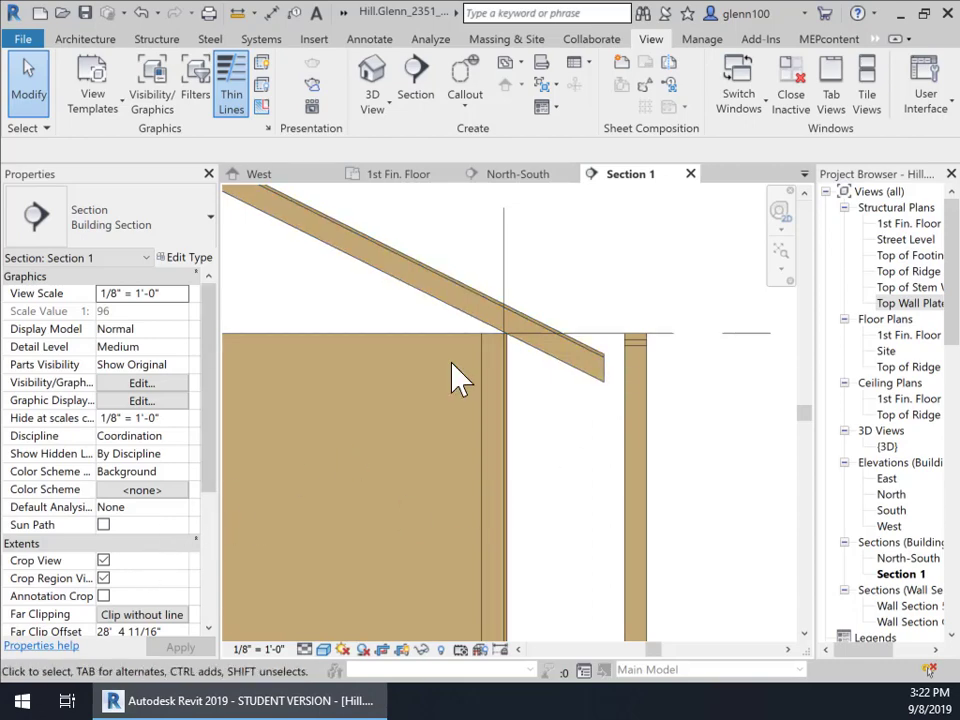
Set the roof's Rafter Cut to Two Cut - Square and its Fascia Depth to 7 inches
click(461, 285)
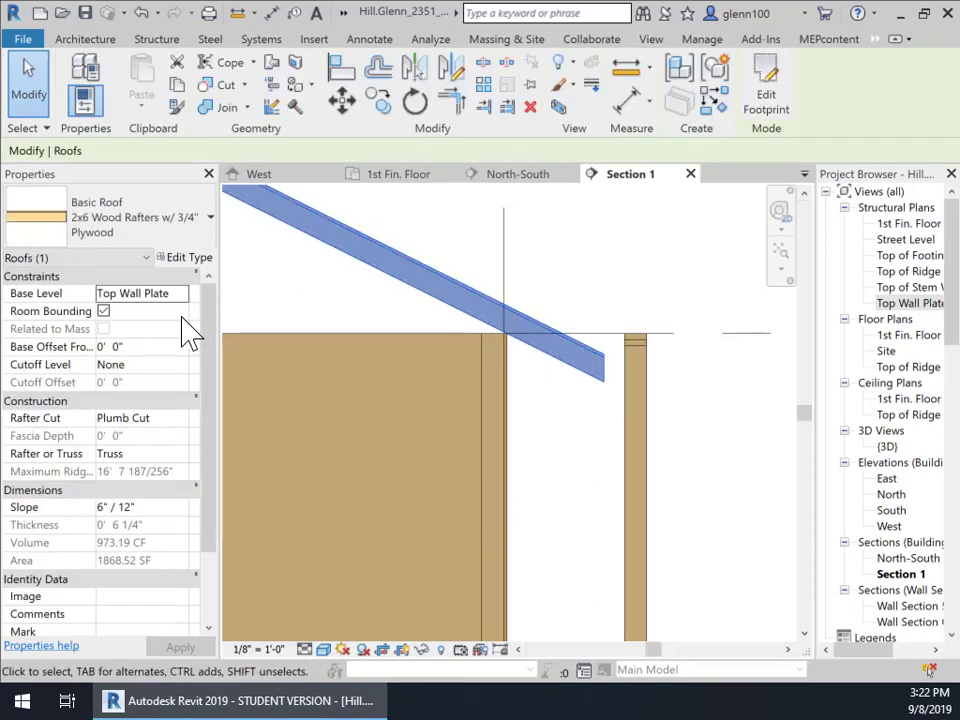
click(150, 418)
click(181, 418)
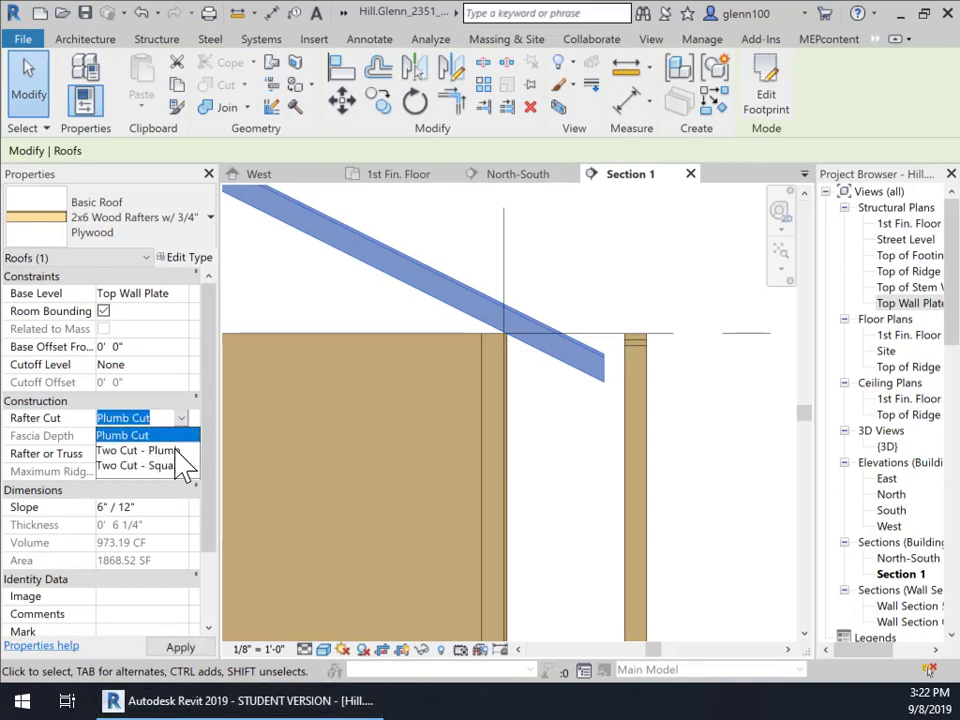
click(176, 465)
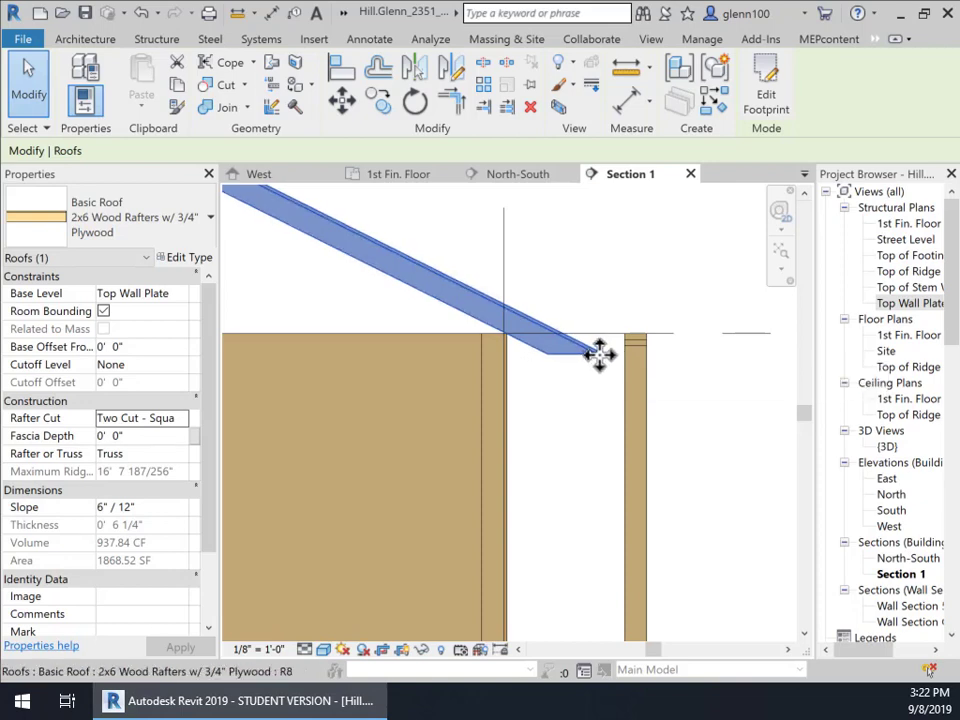
click(178, 420)
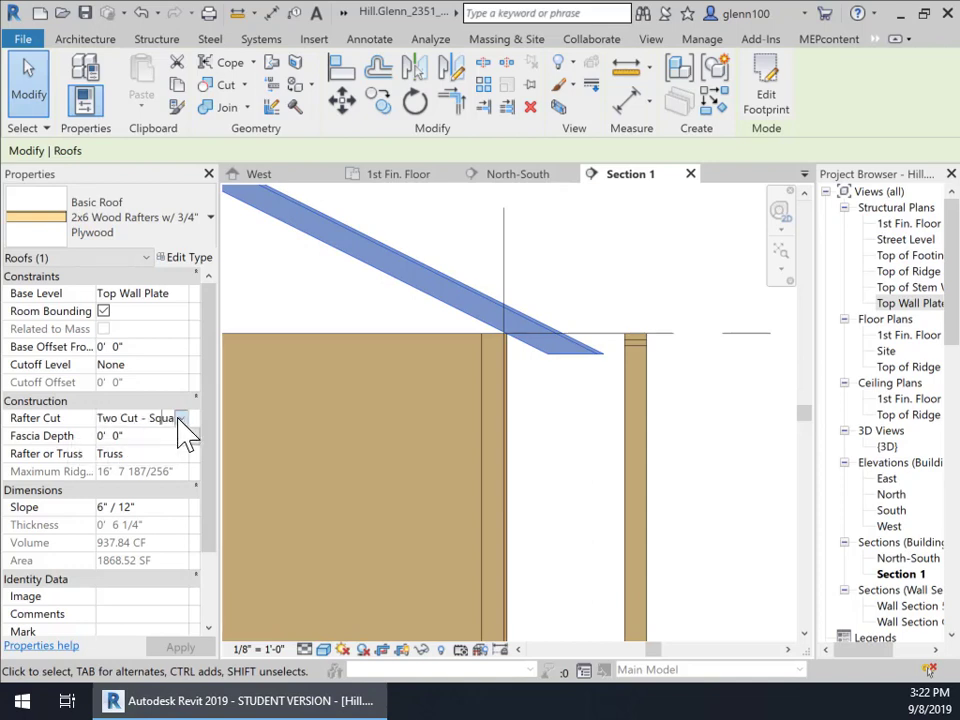
click(180, 419)
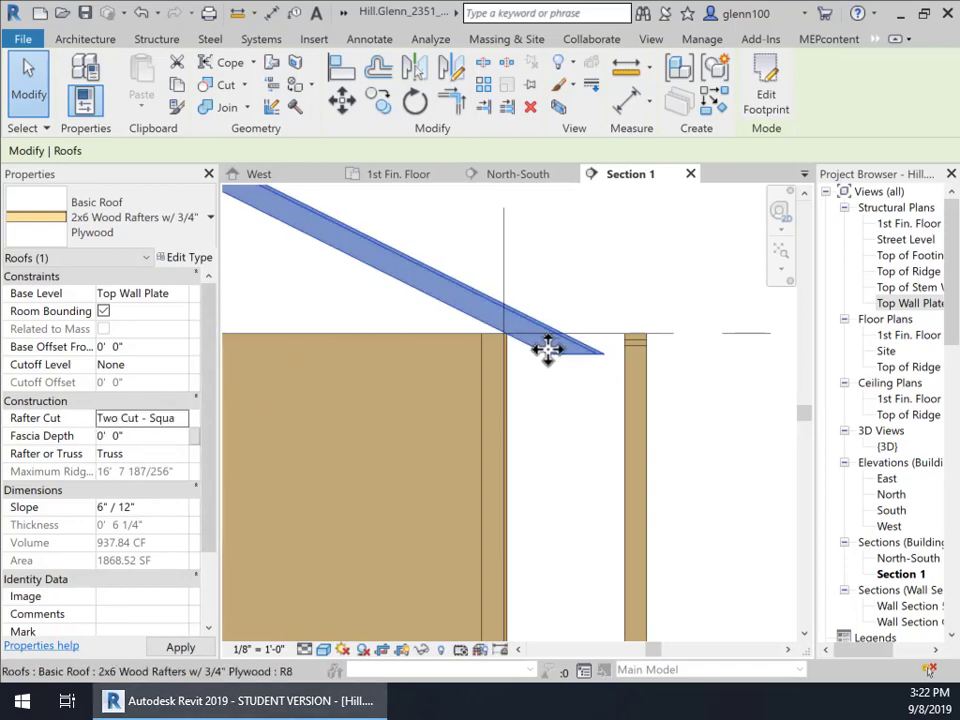
click(141, 437)
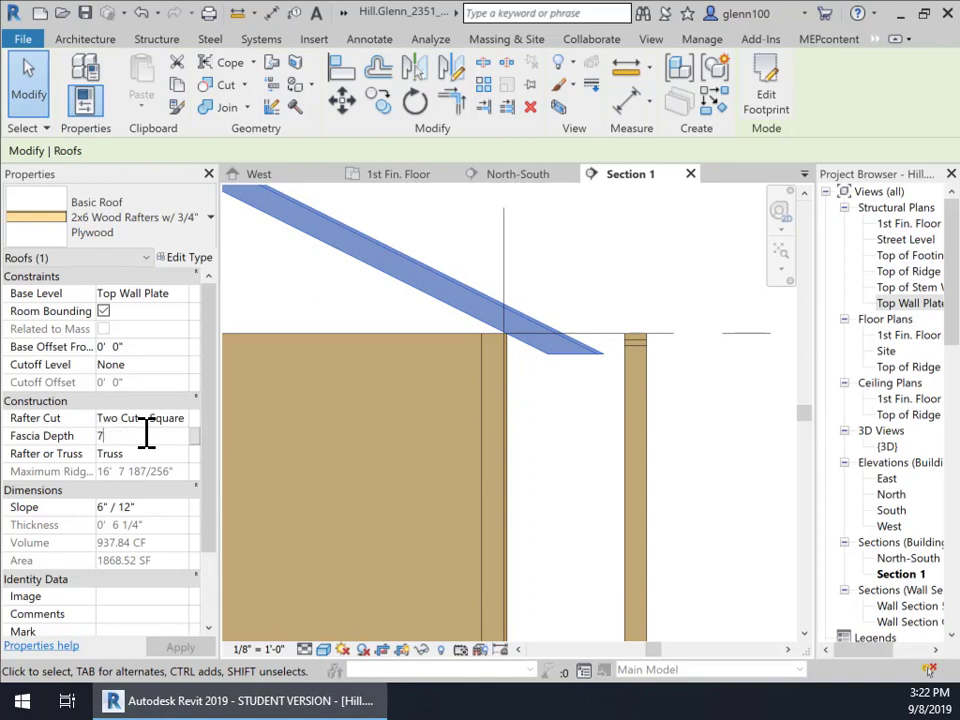
key(Return)
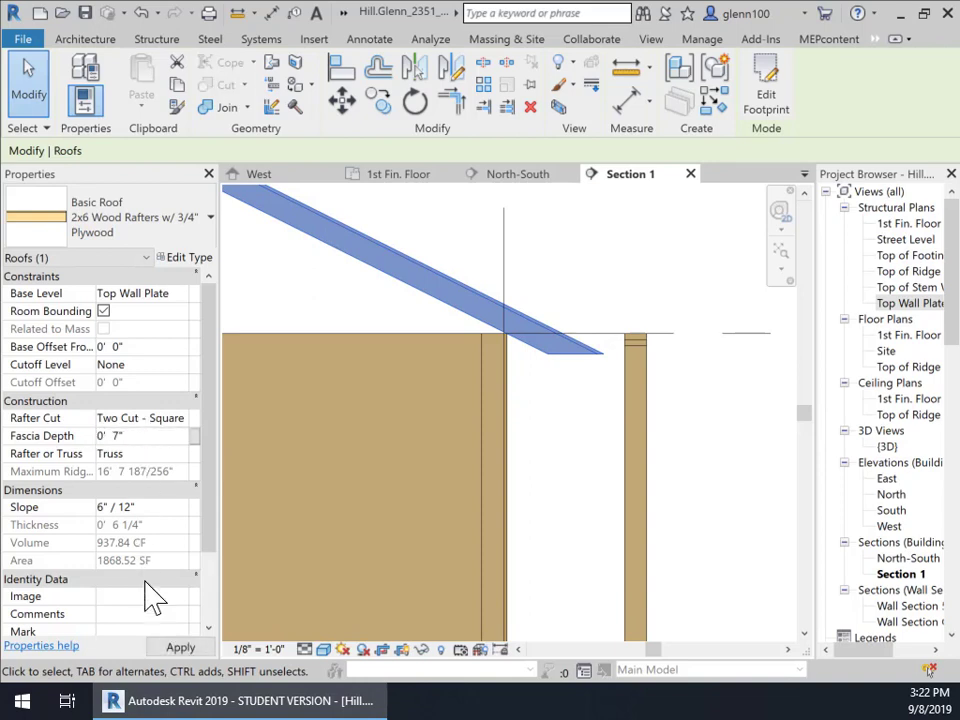
click(181, 648)
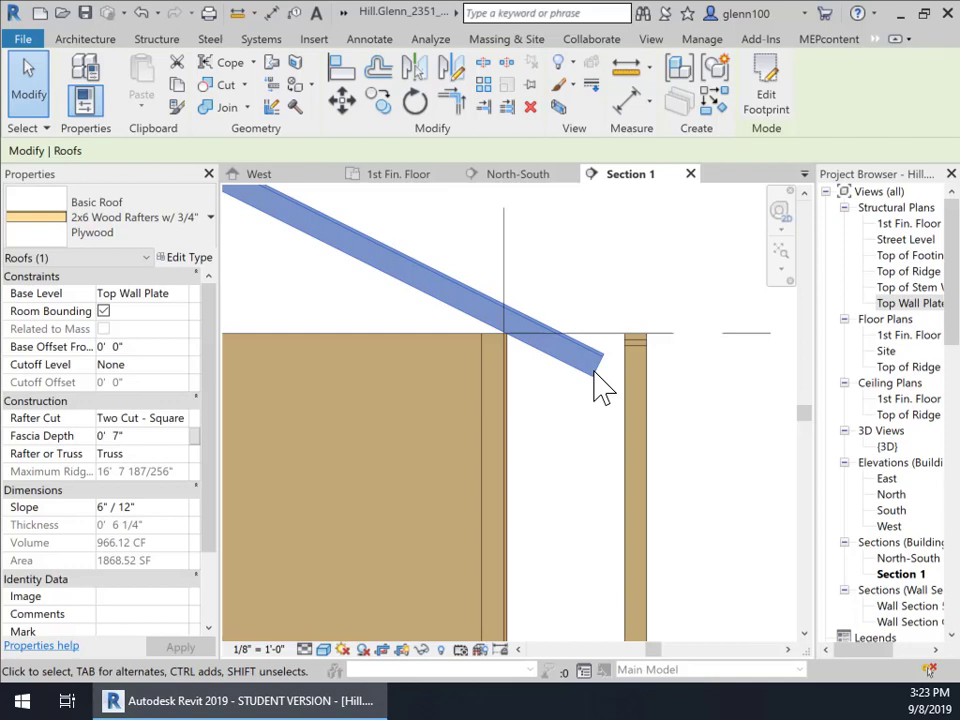
Examine the square-cut rafter end at the eave and the complete gable roof profile in Section 1
scroll(600, 400, up, 2)
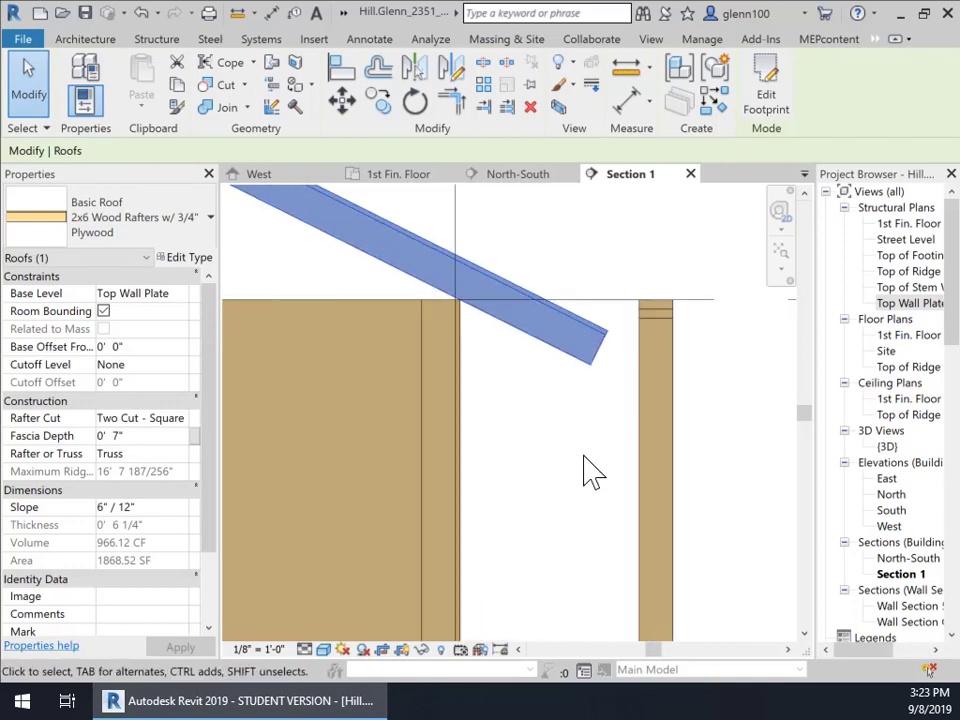
scroll(590, 470, down, 2)
scroll(592, 470, down, 3)
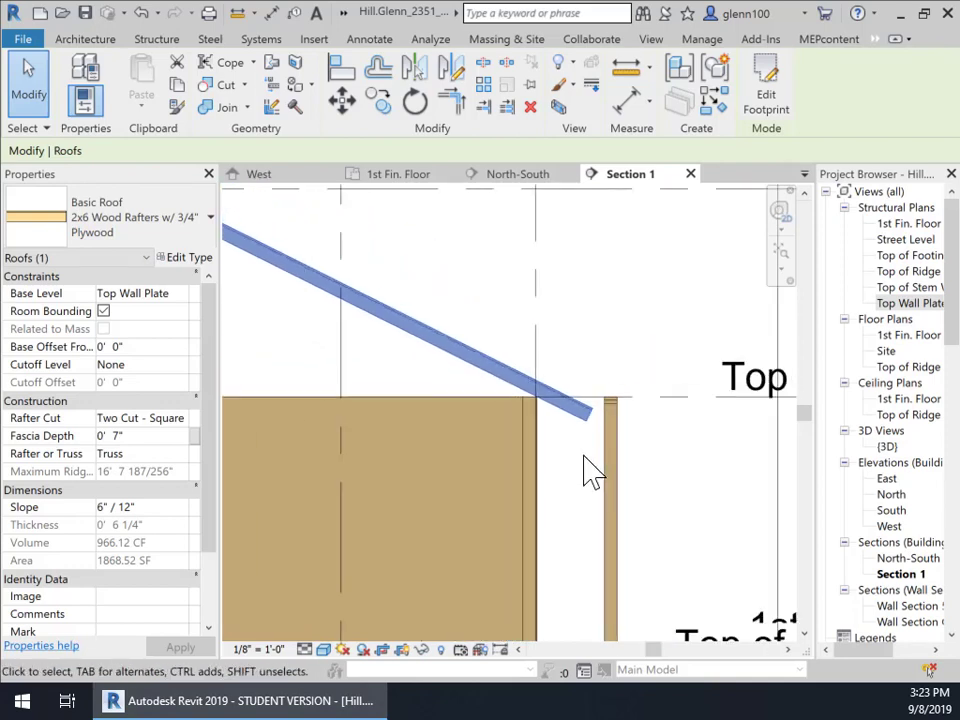
middle_drag(588, 470, 681, 435)
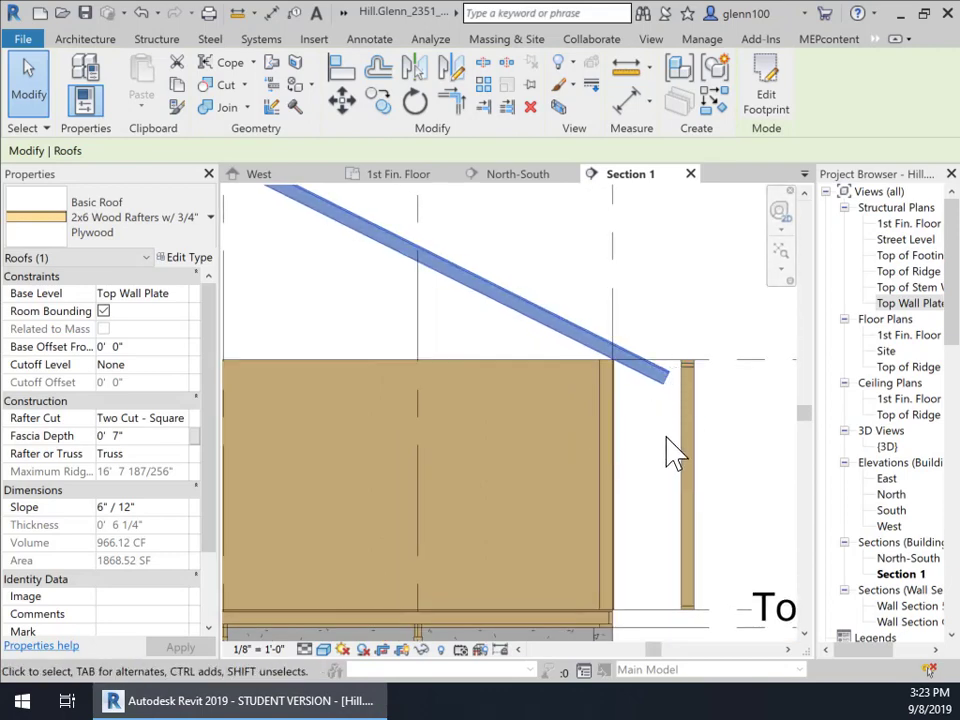
scroll(615, 485, down, 2)
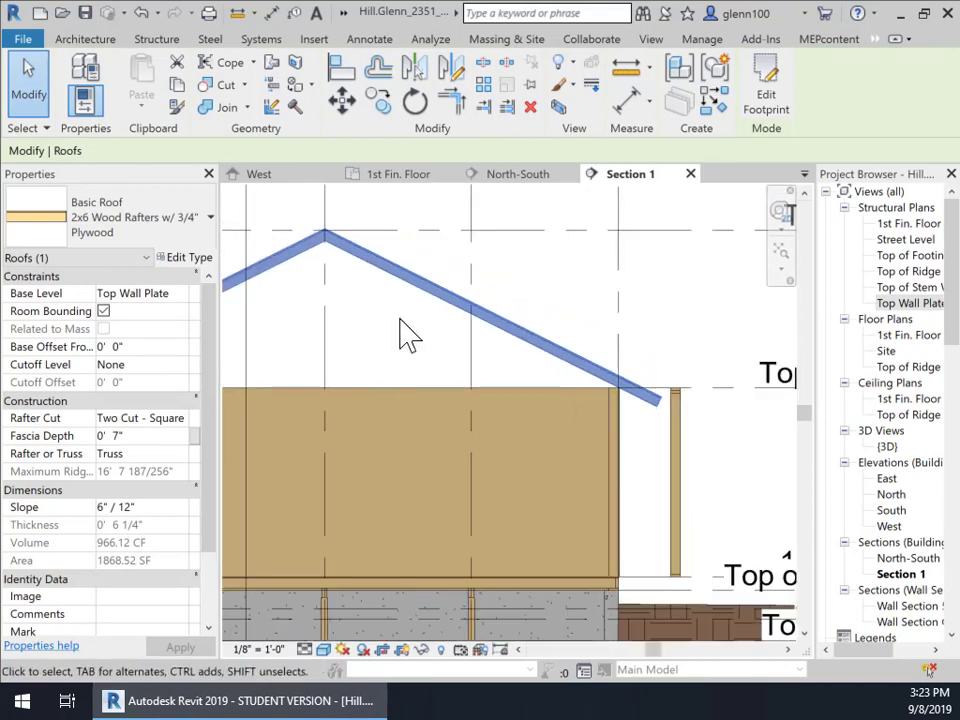
middle_drag(388, 318, 531, 339)
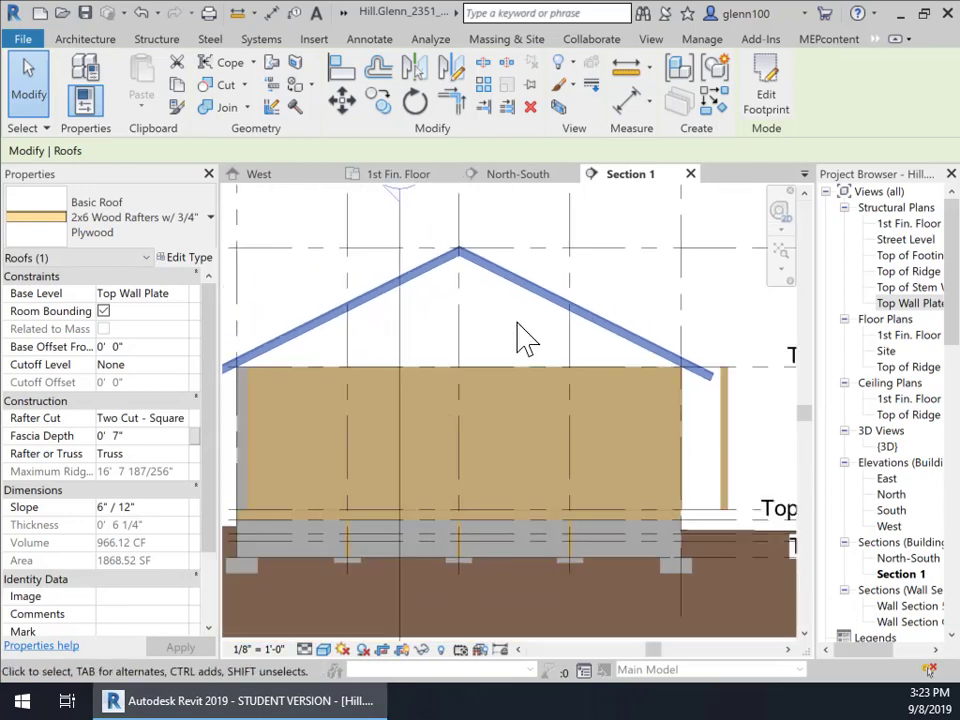
scroll(487, 380, down, 1)
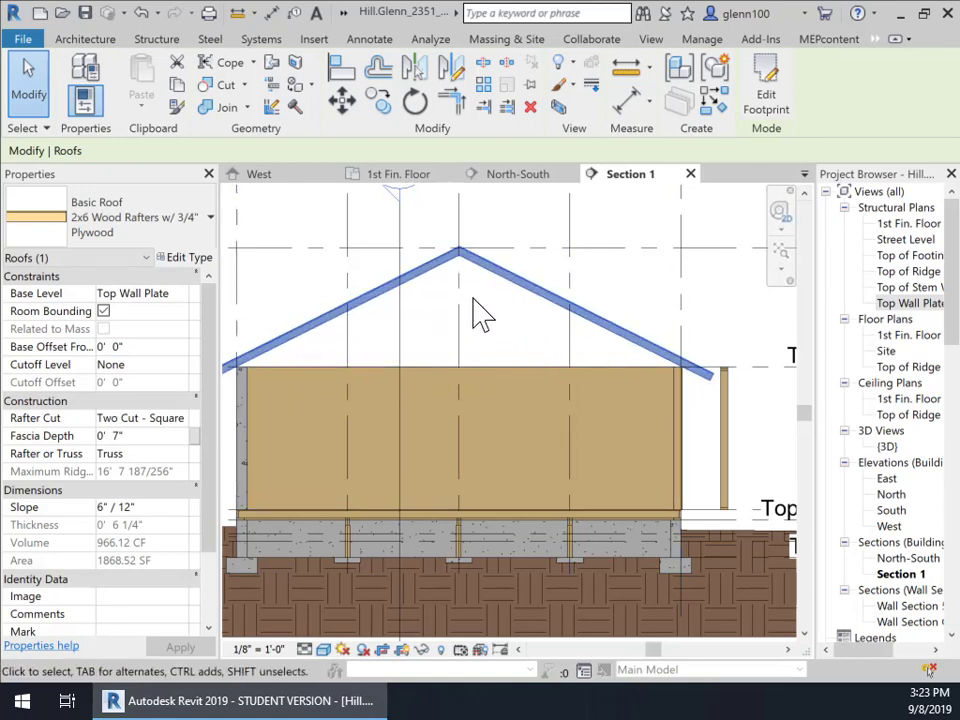
key(Escape)
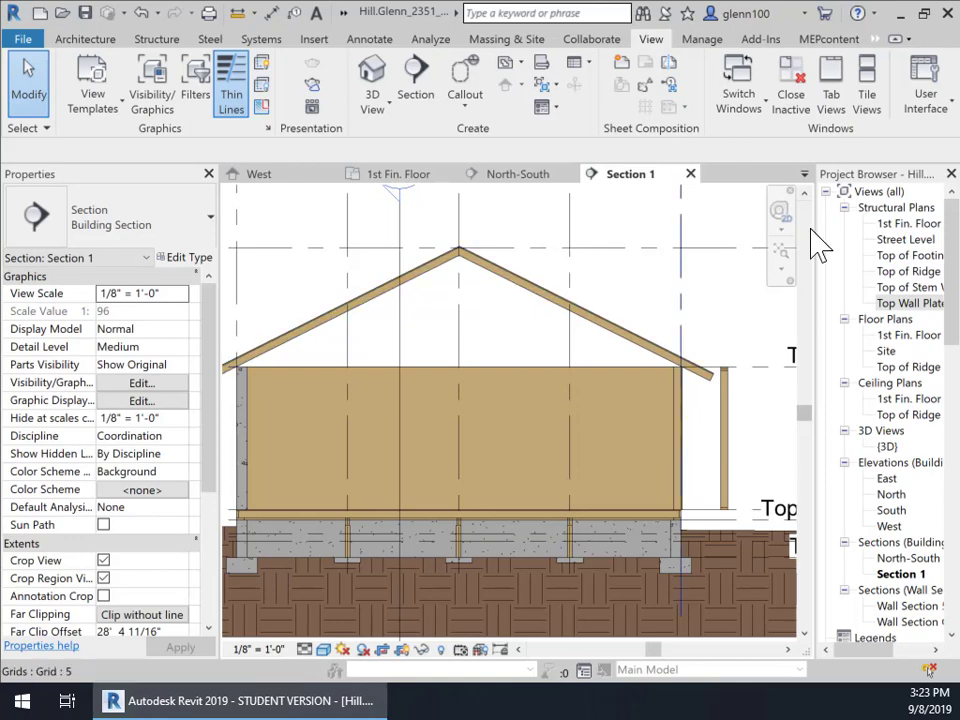
In the 1st Fin. Floor structural plan, change the concrete wall along grid 1 to Exterior - Wd. Frame w/ 3/4" Plywood
double_click(932, 304)
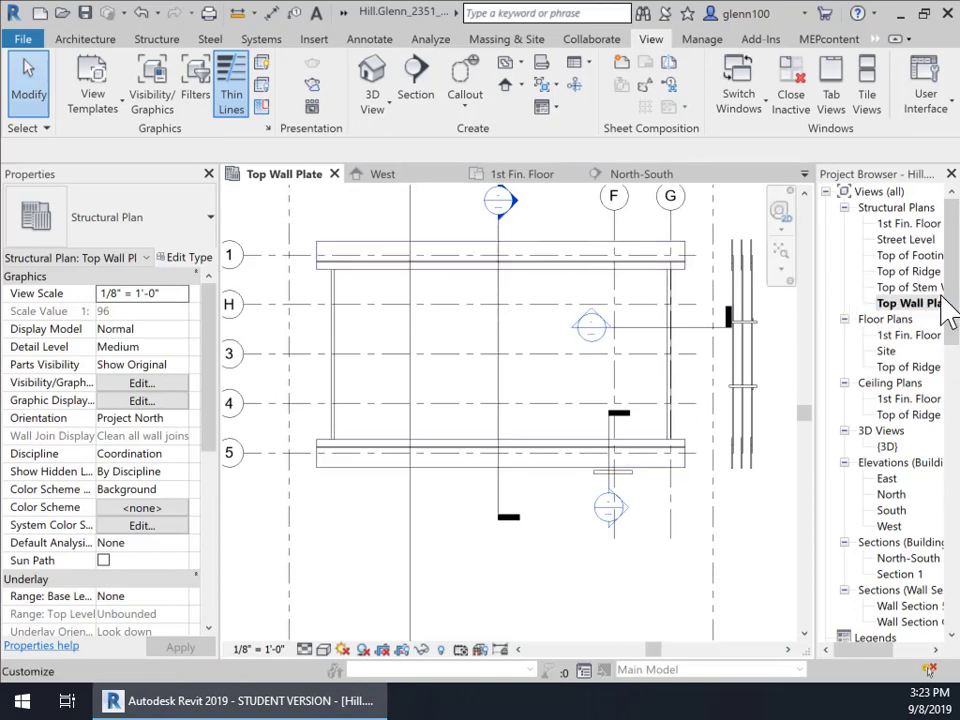
double_click(910, 224)
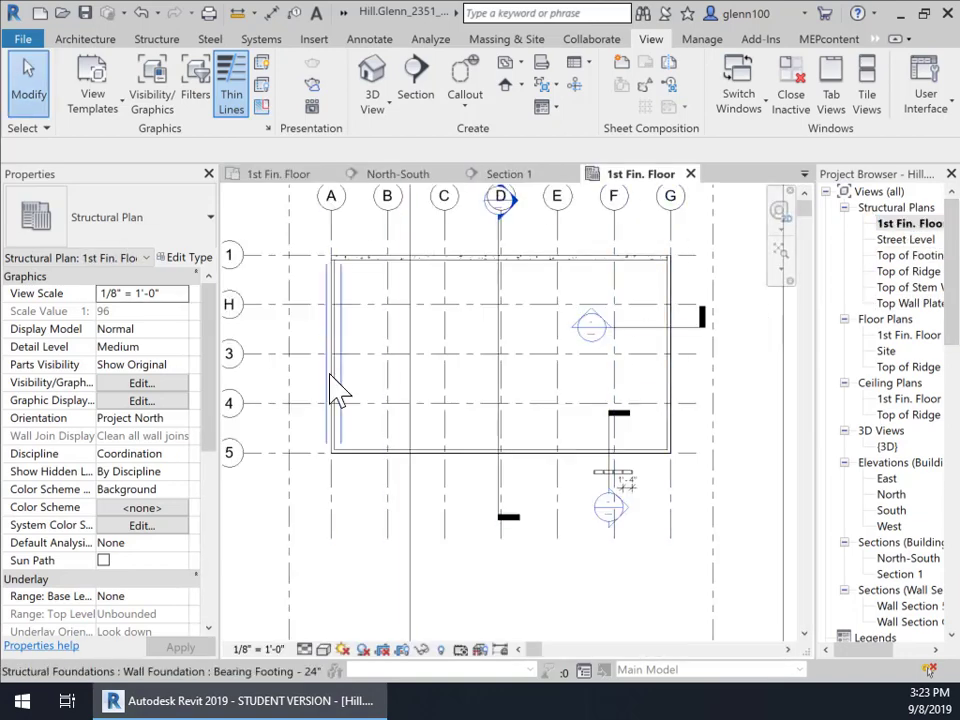
click(478, 262)
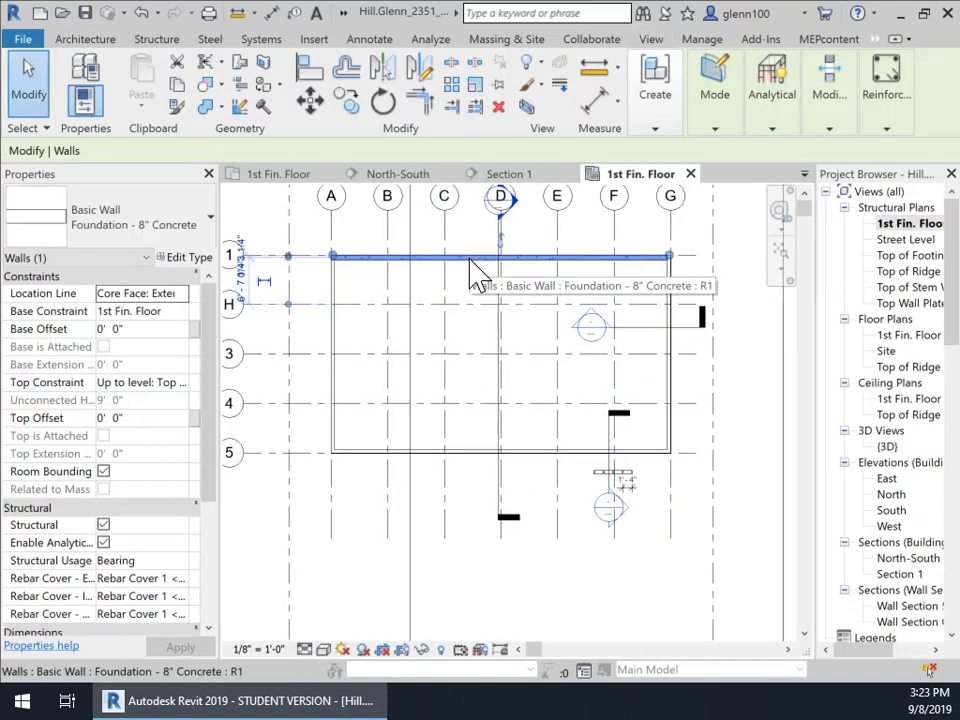
click(200, 238)
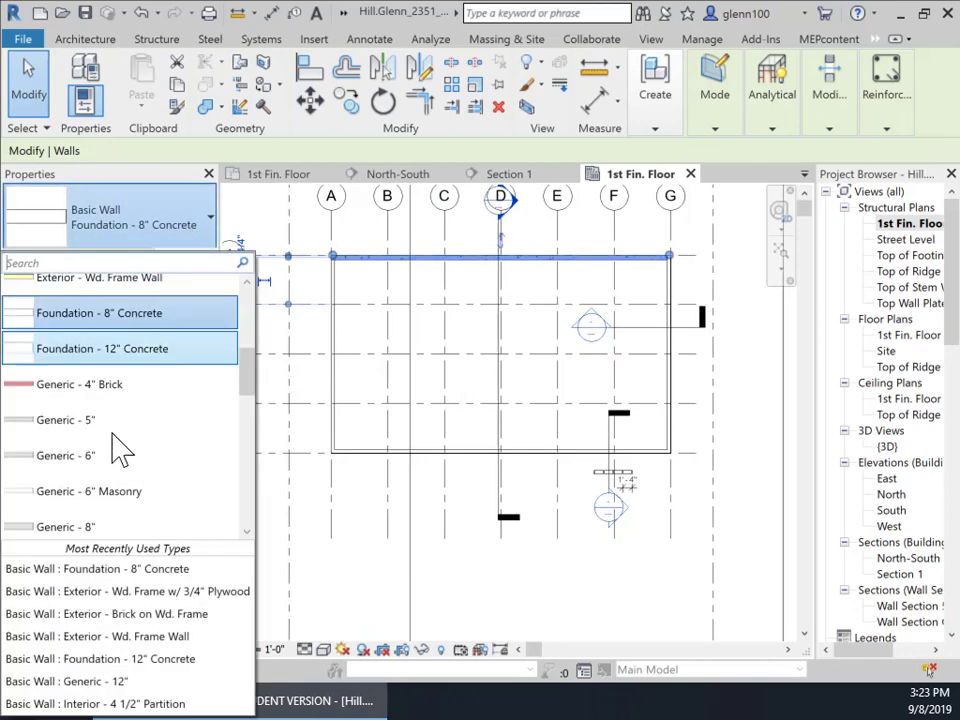
scroll(120, 450, up, 5)
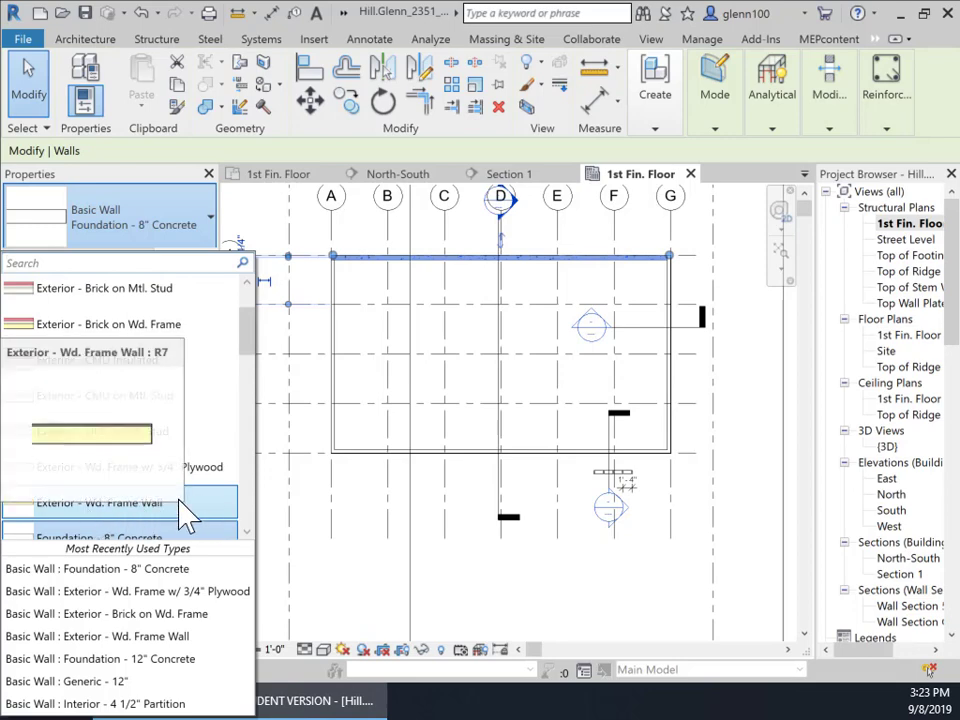
click(240, 522)
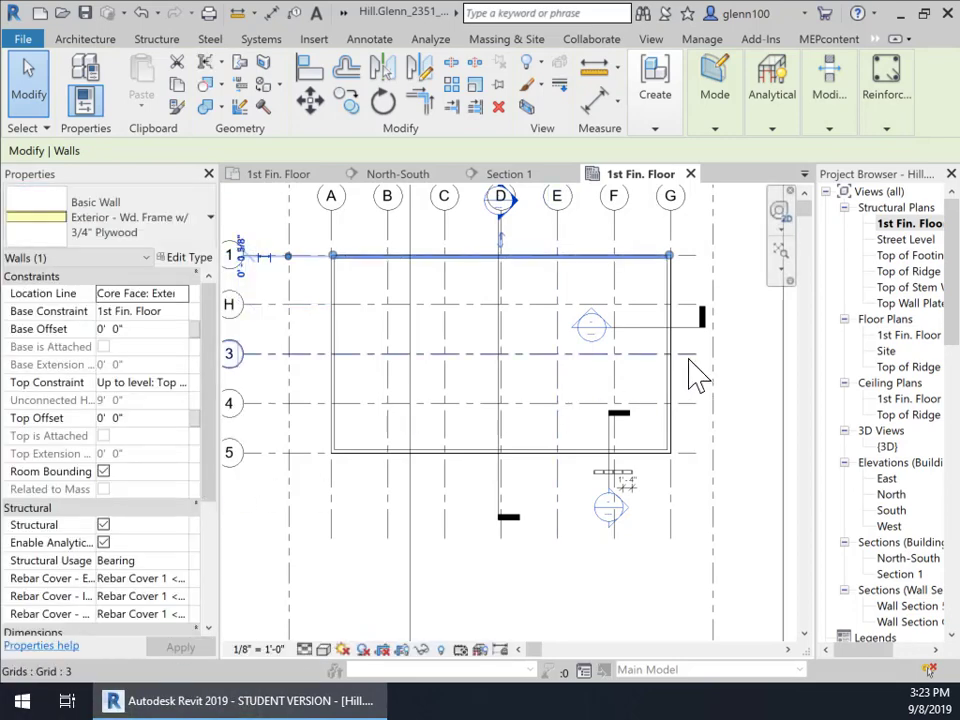
click(746, 320)
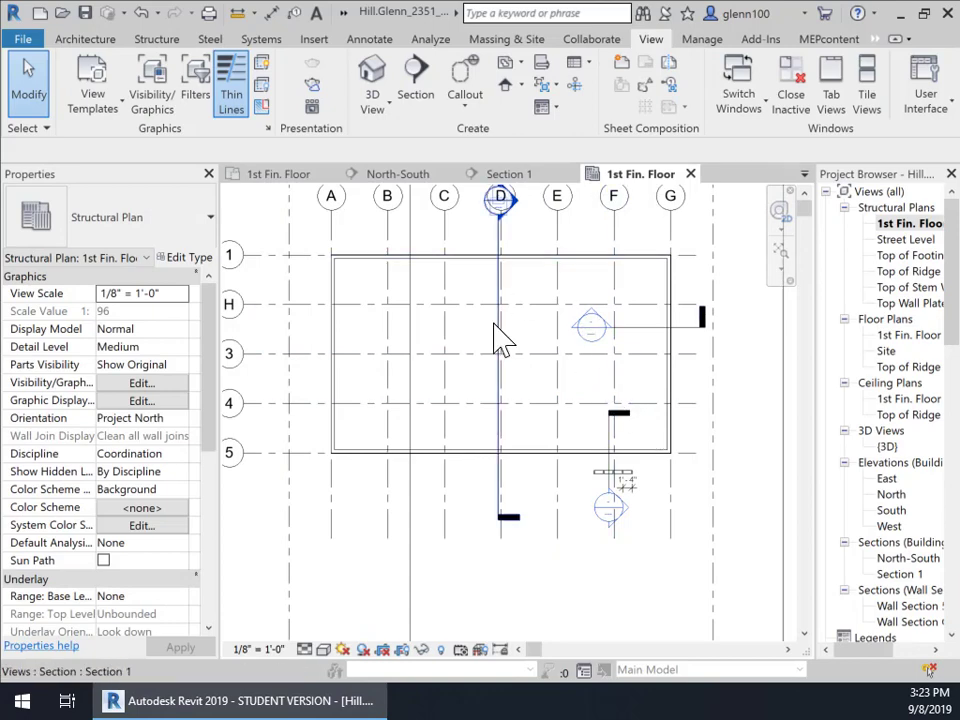
Start an automatic ceiling in the floor plan using the GWB on Mtl. Stud compound ceiling type
middle_drag(498, 342, 514, 377)
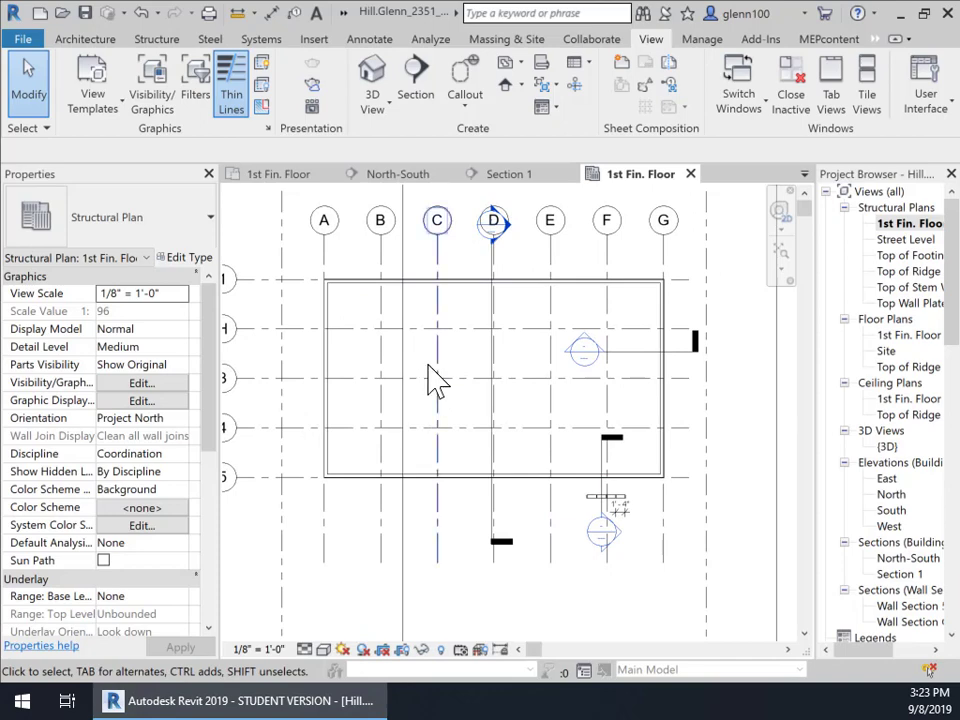
scroll(435, 380, up, 1)
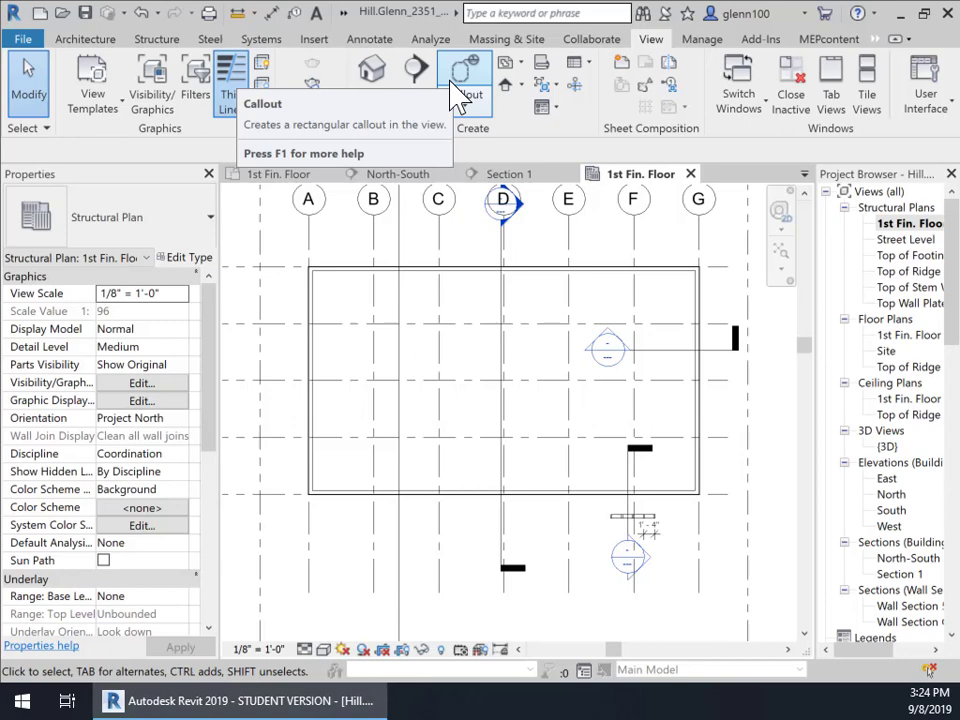
click(90, 40)
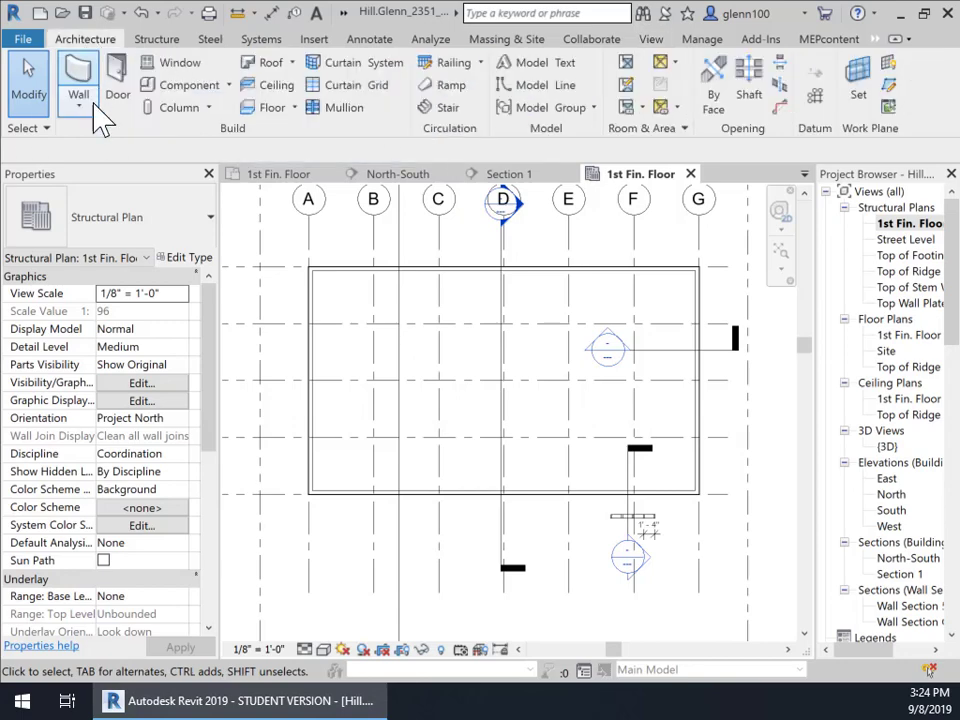
click(270, 88)
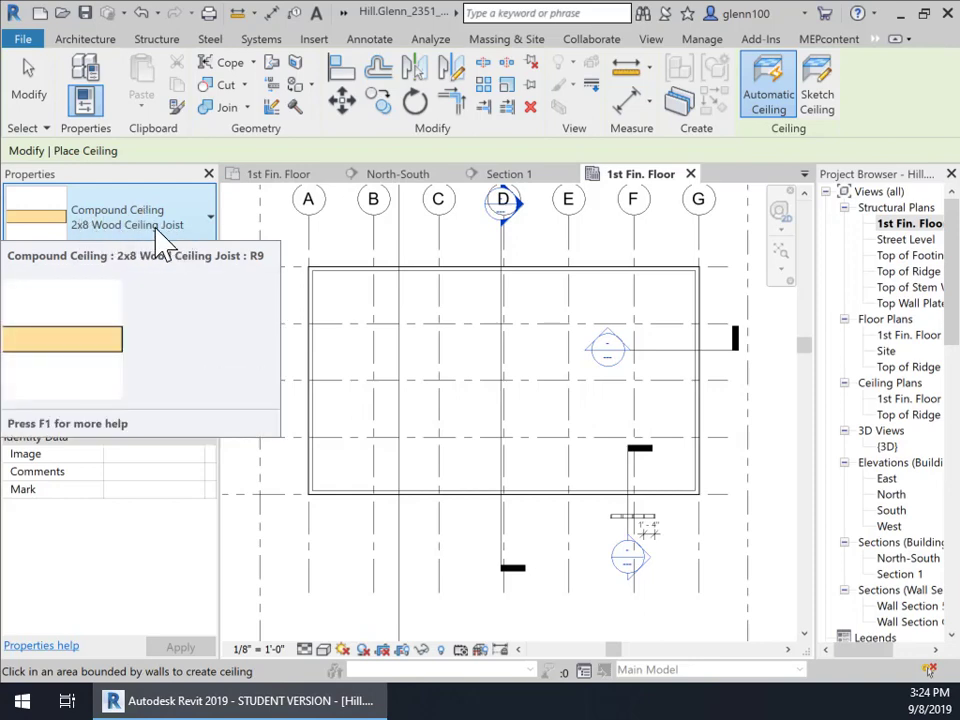
click(199, 236)
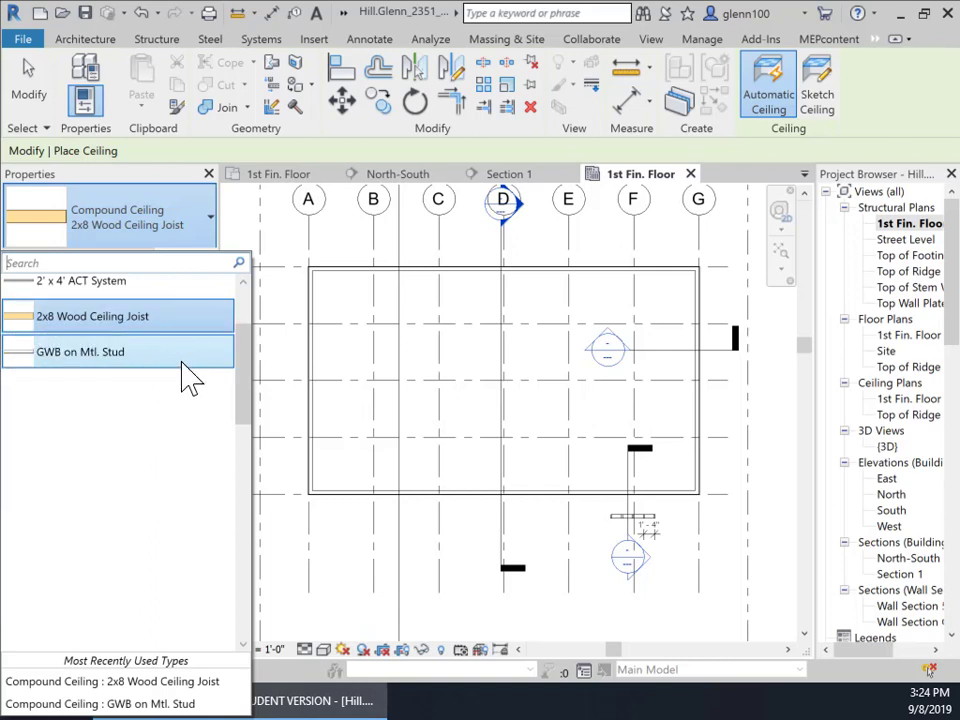
click(125, 355)
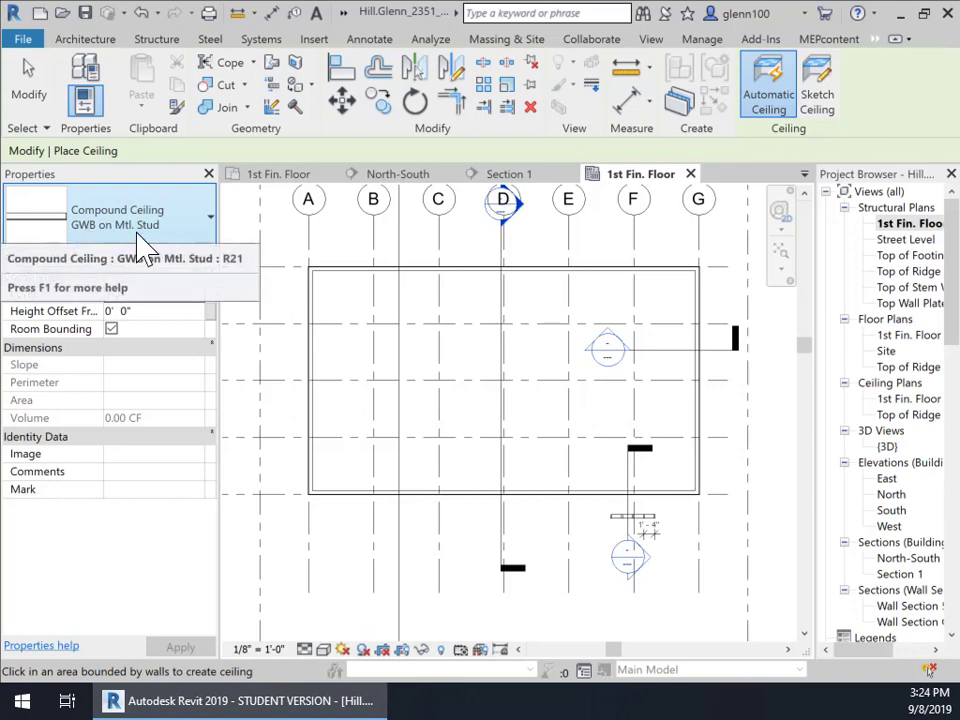
Duplicate the GWB on Mtl. Stud ceiling type as "2x6 Ceiling Joist"
click(186, 258)
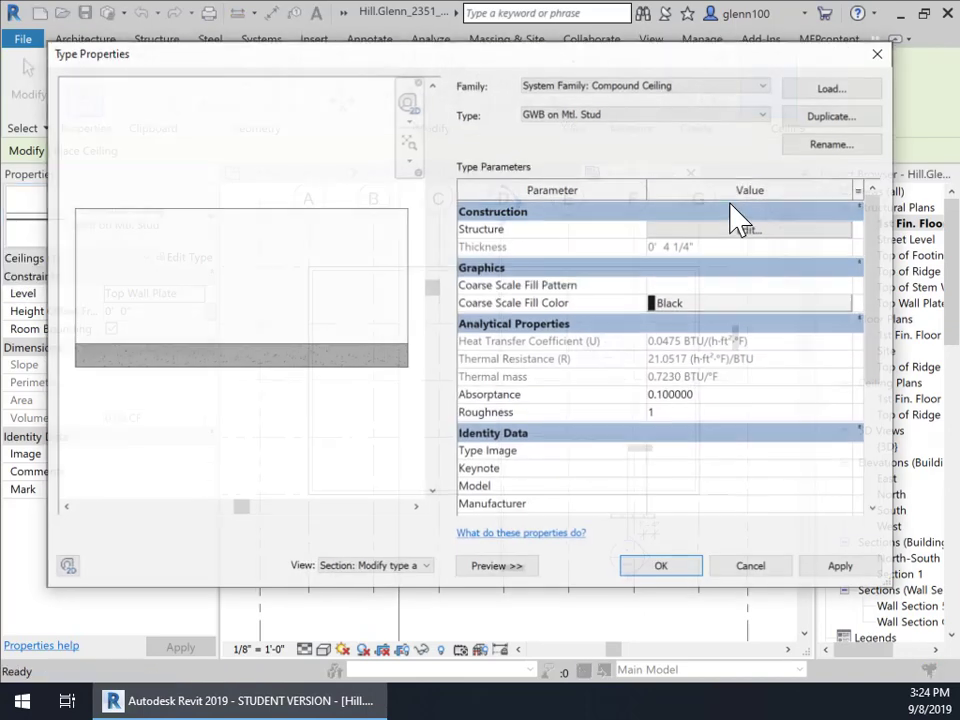
click(836, 120)
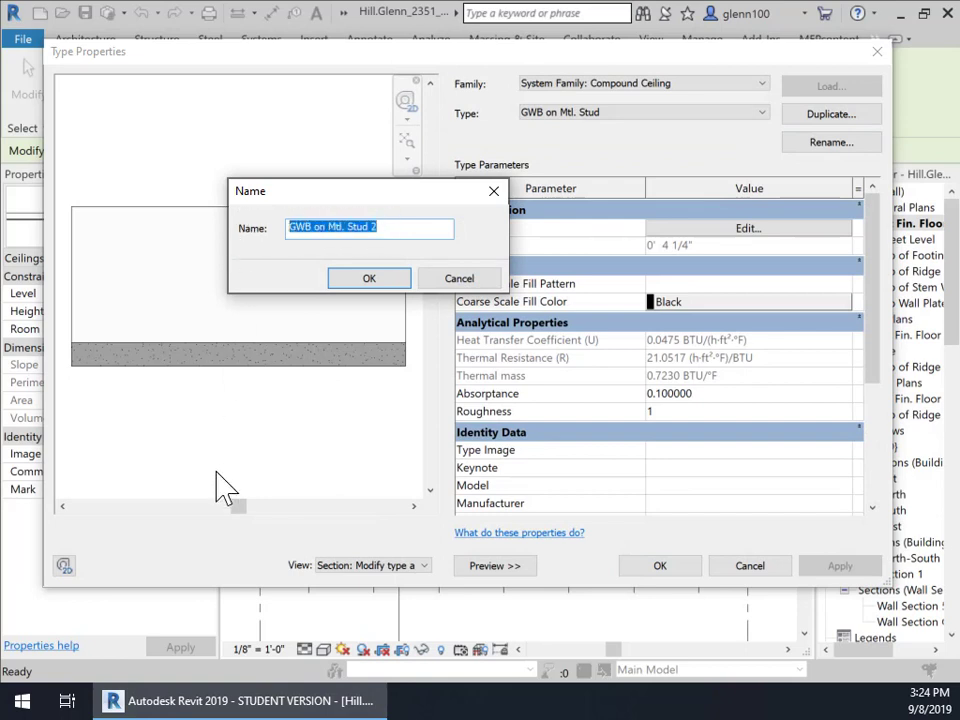
text(@)
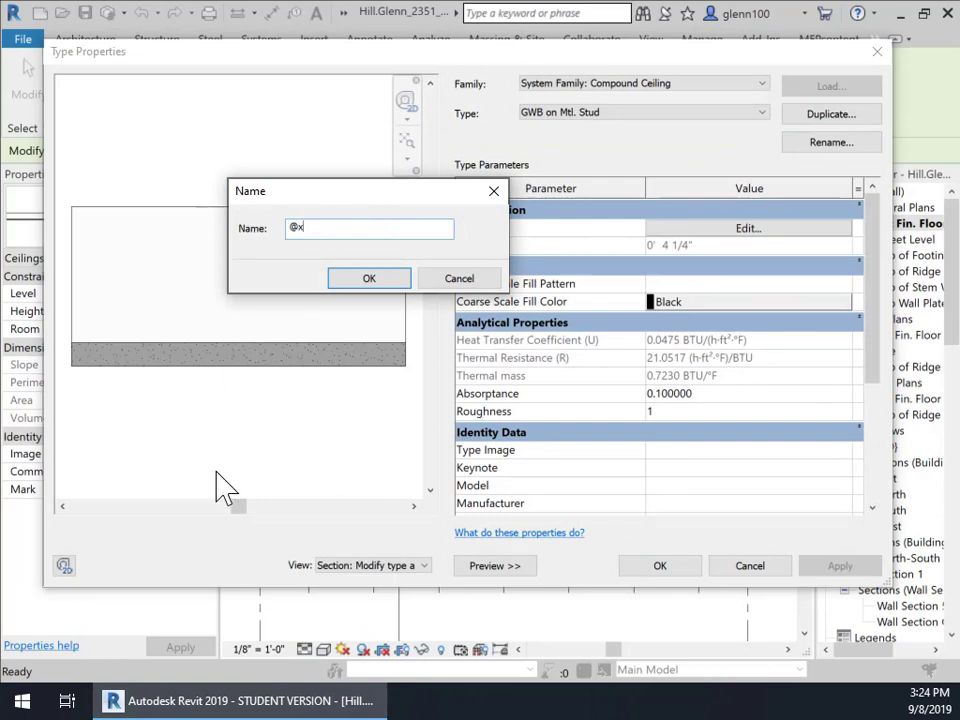
text(x6)
key(BackSpace)
key(BackSpace)
key(BackSpace)
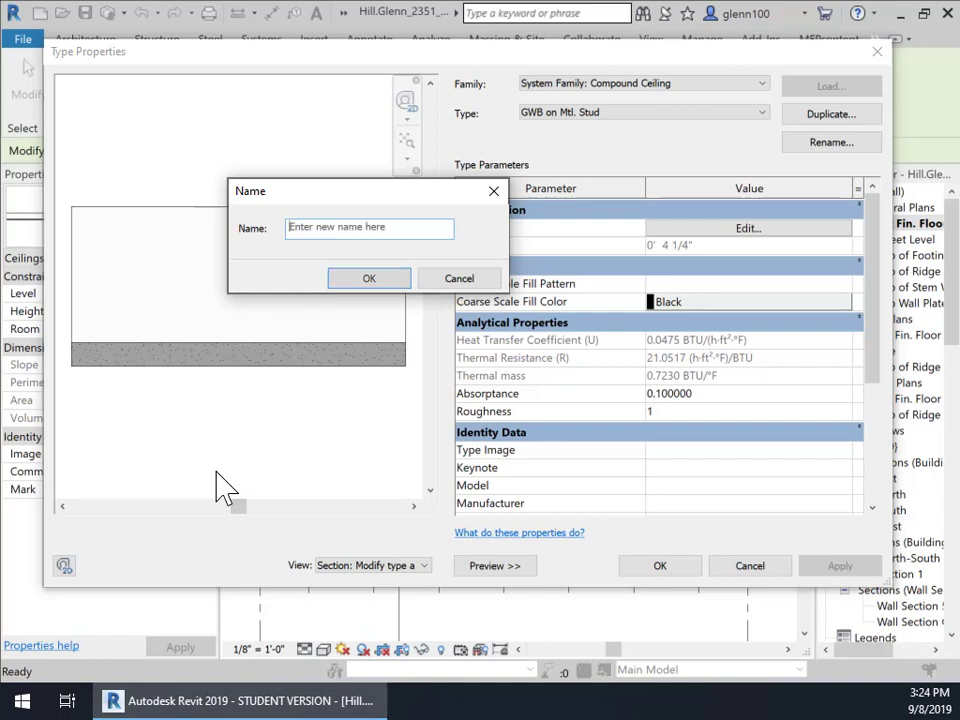
text(2x6 Ceiling Joist)
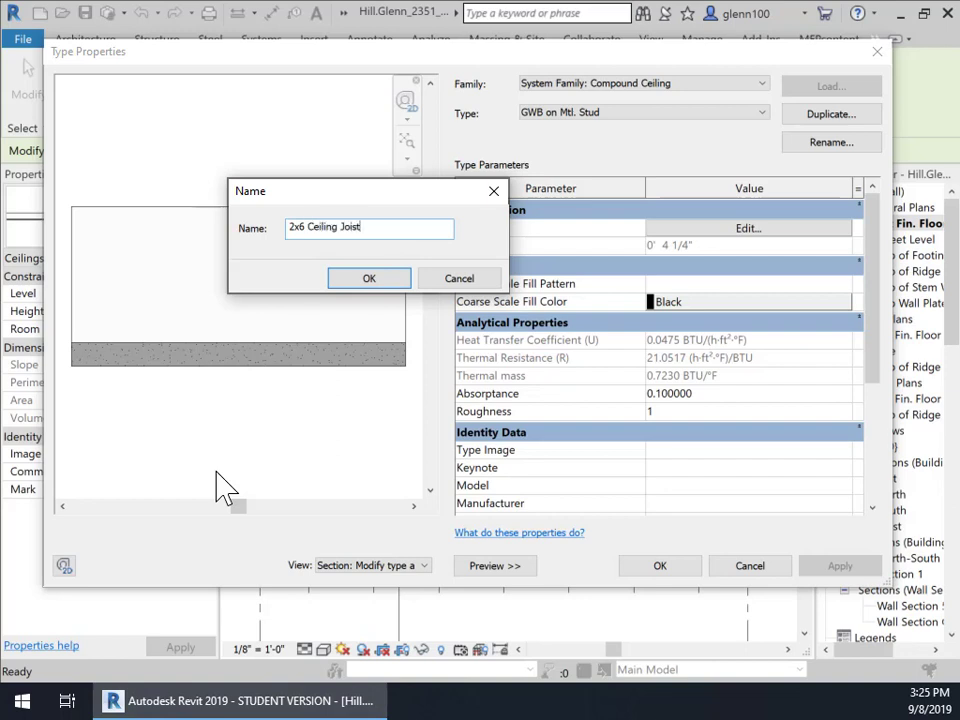
key(Return)
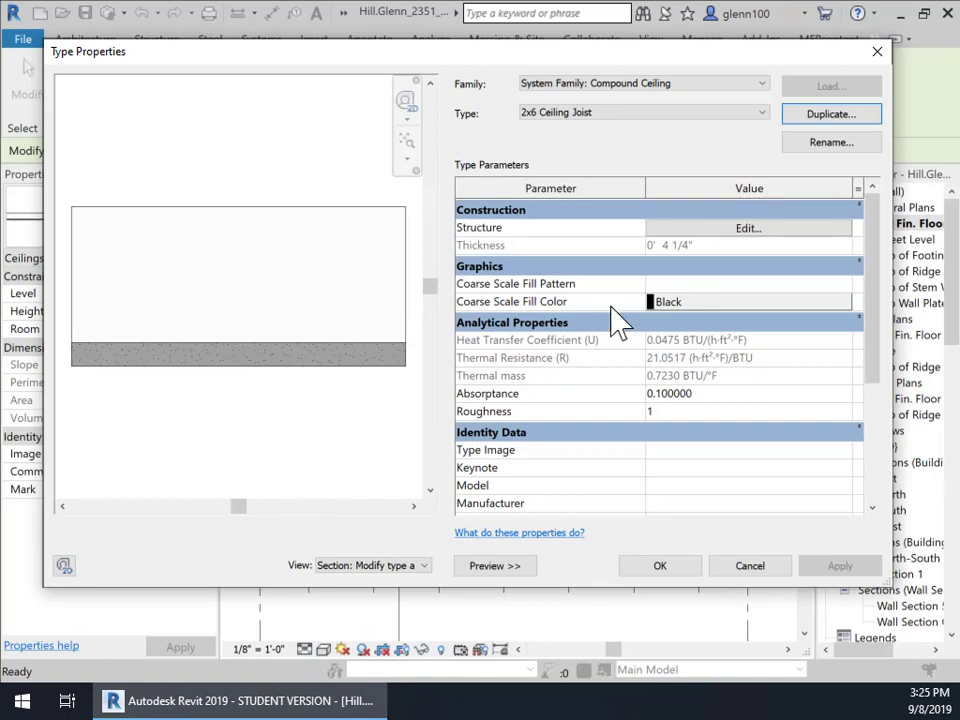
Set the 2x6 Ceiling Joist structure layer to Softwood, Lumber with a thickness of 5 1/2"
click(745, 229)
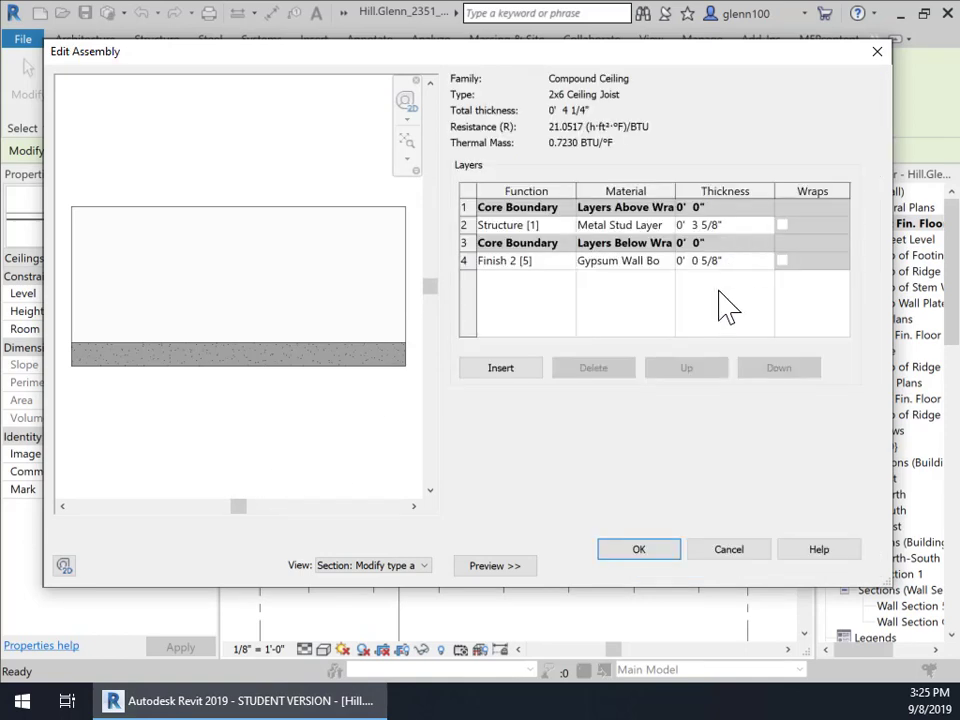
click(666, 228)
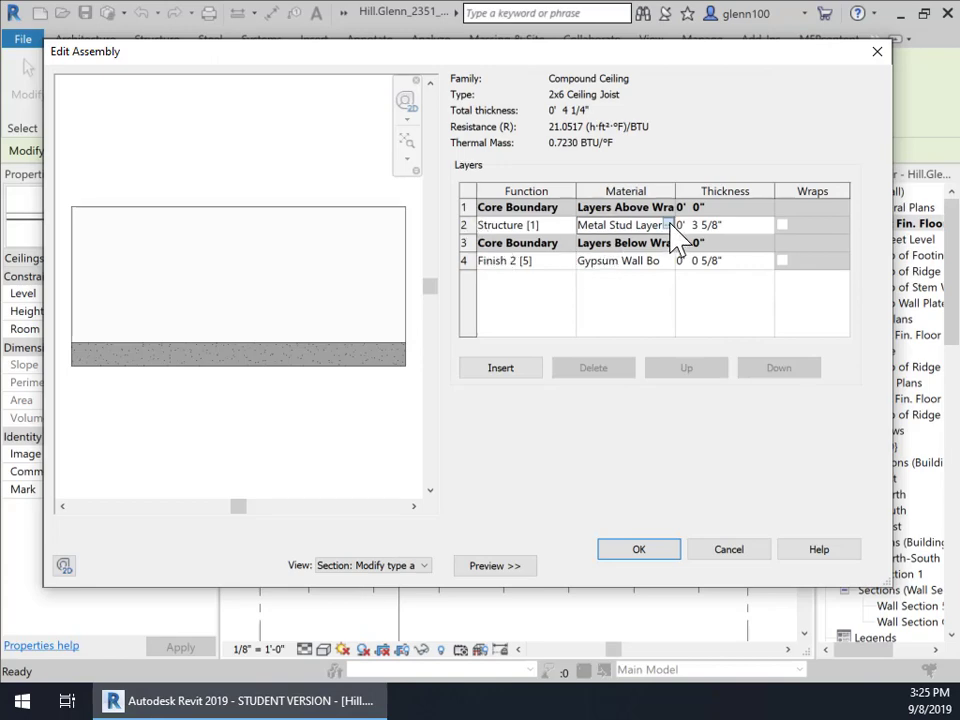
click(669, 226)
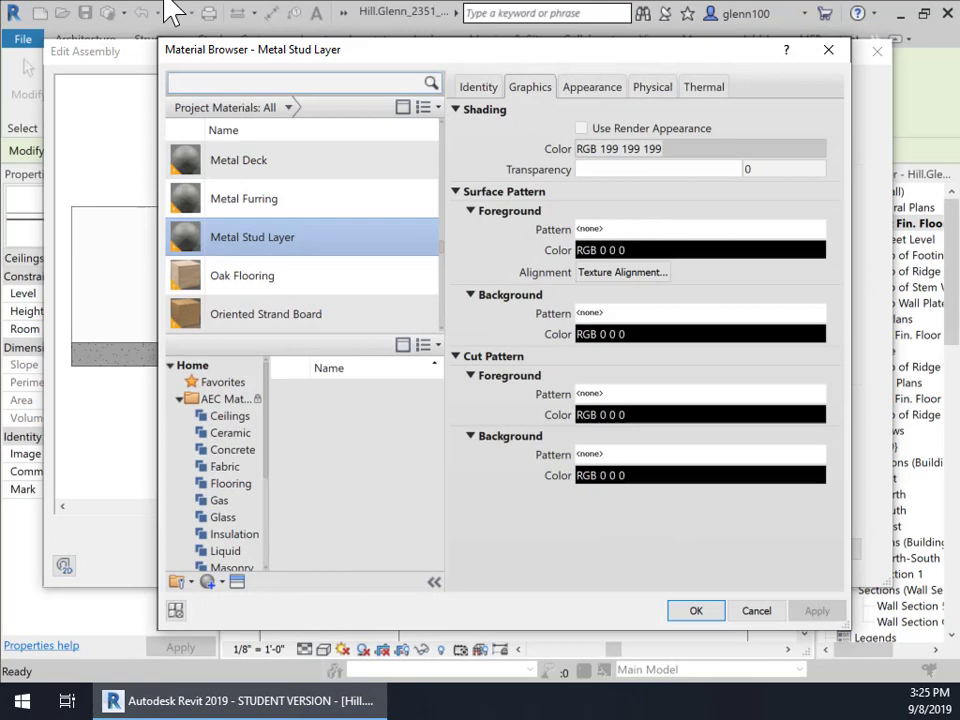
text(lumber)
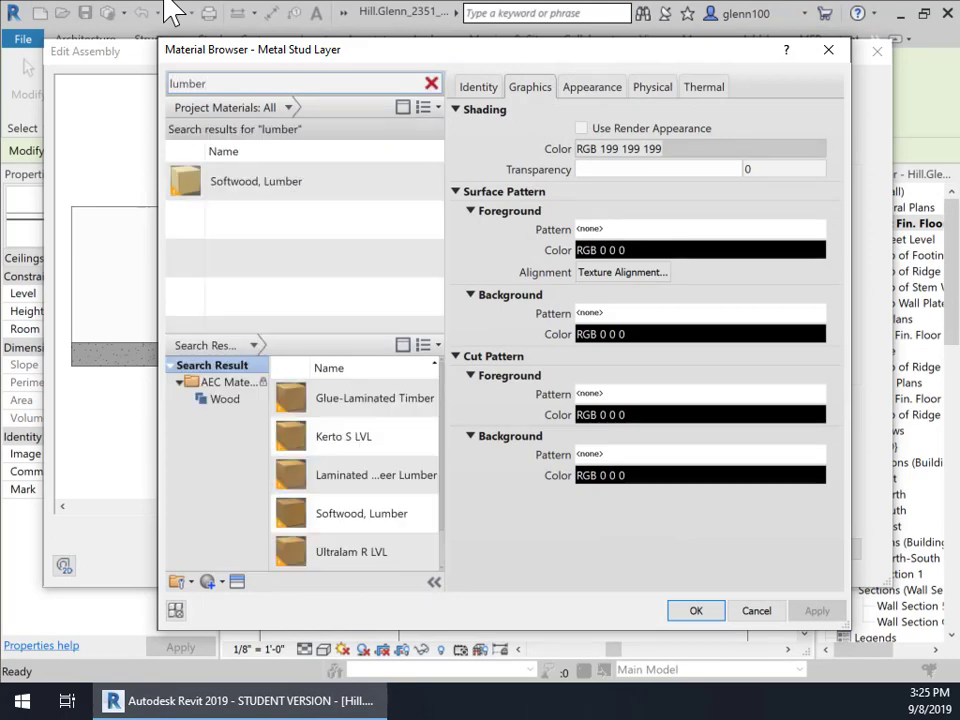
click(280, 210)
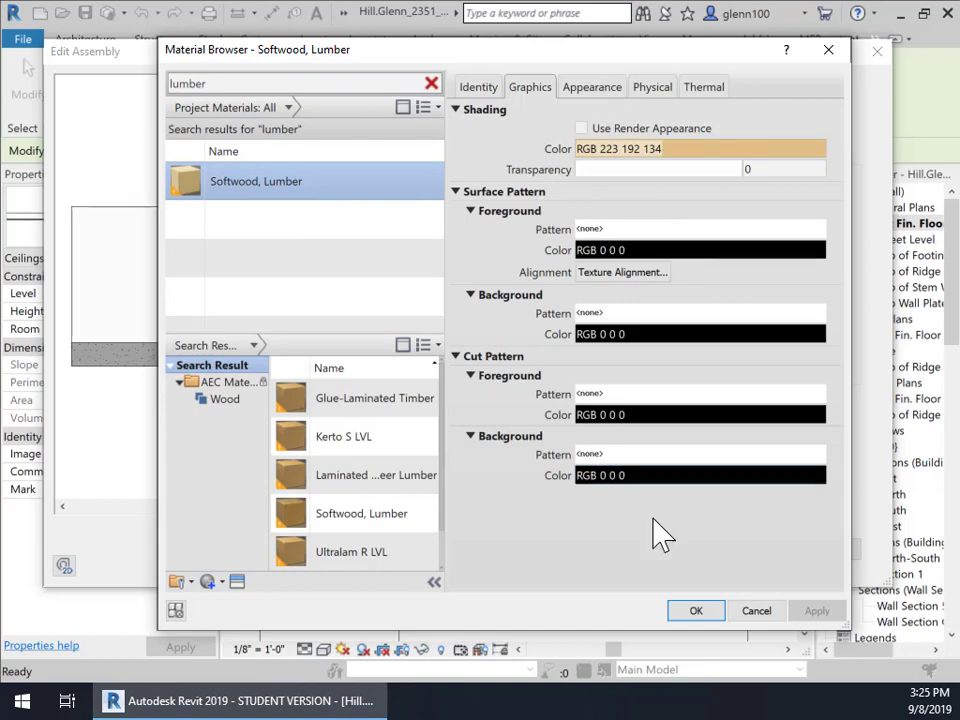
click(697, 611)
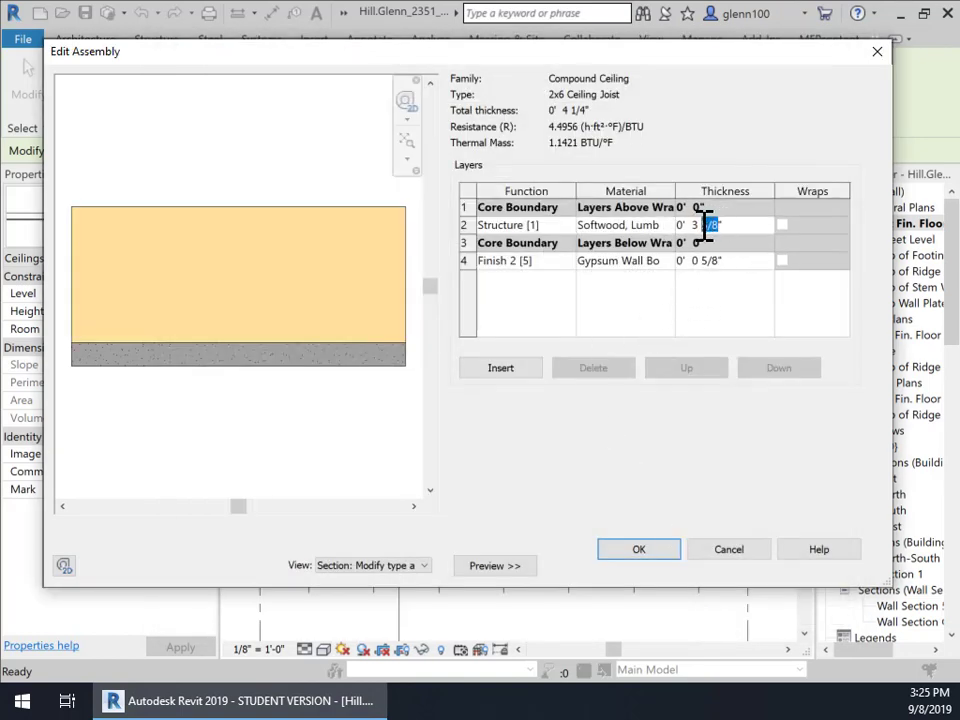
text(5.5)
key(Return)
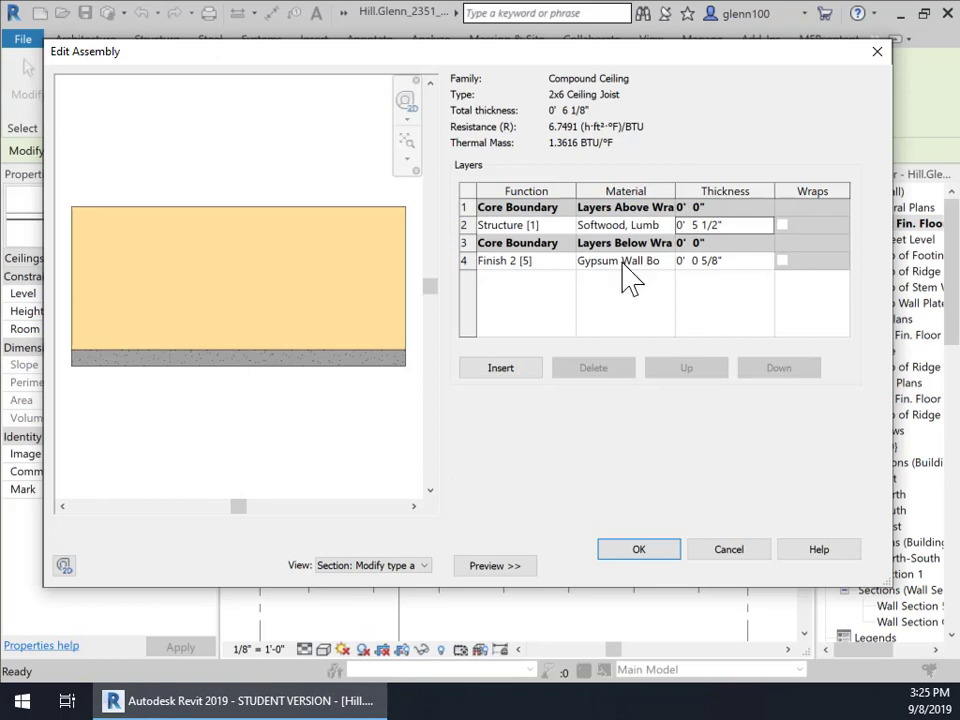
Delete the gypsum wall board Finish 2 layer from the 2x6 Ceiling Joist assembly and accept the type properties
click(467, 260)
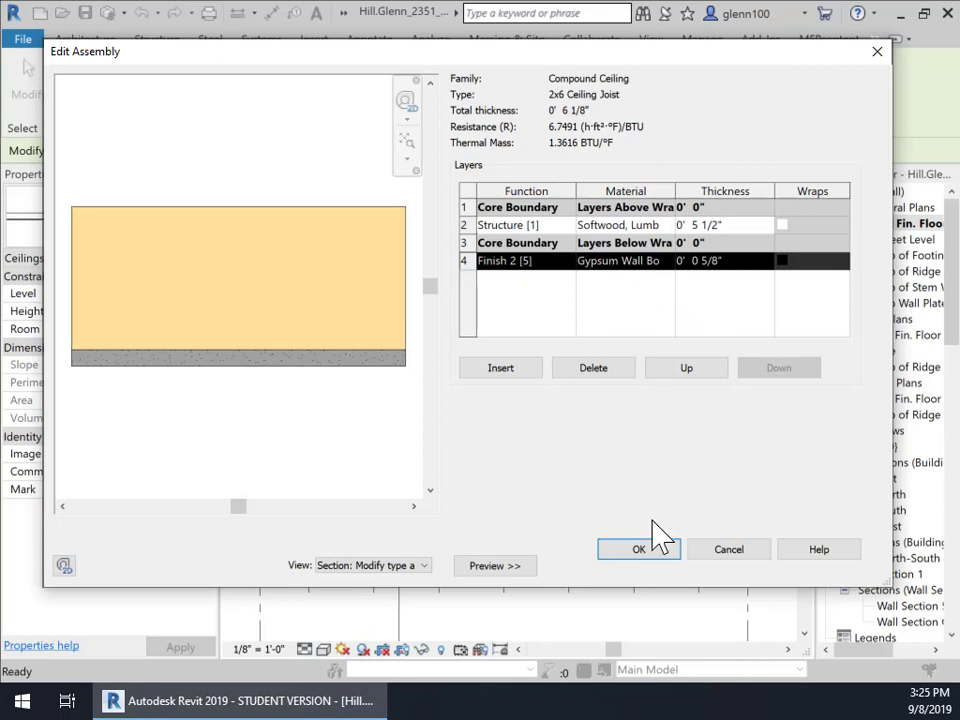
click(648, 556)
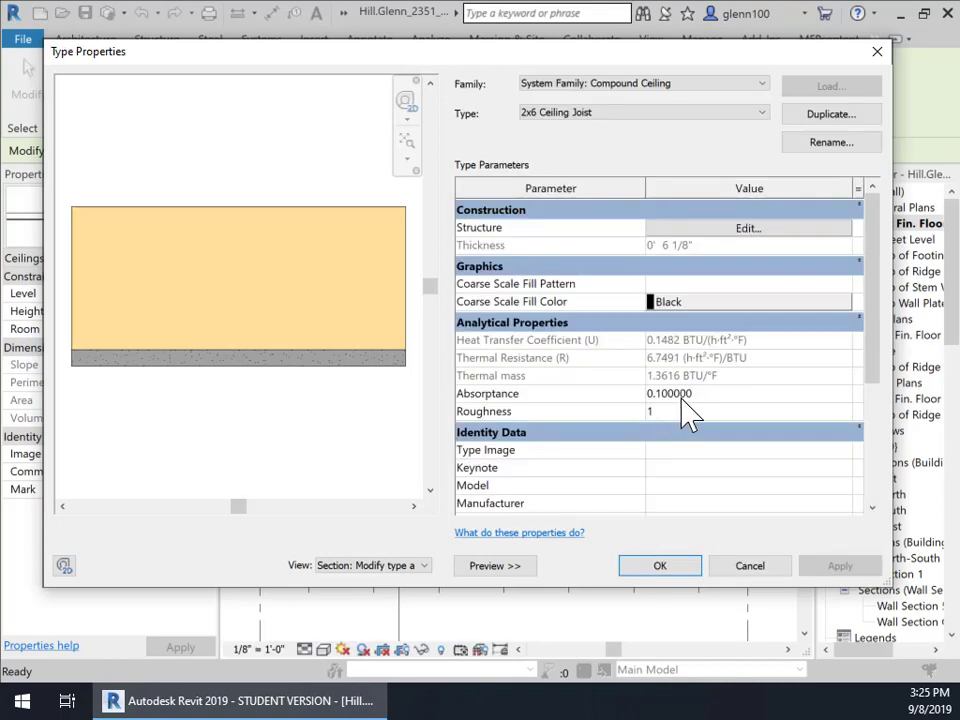
click(740, 229)
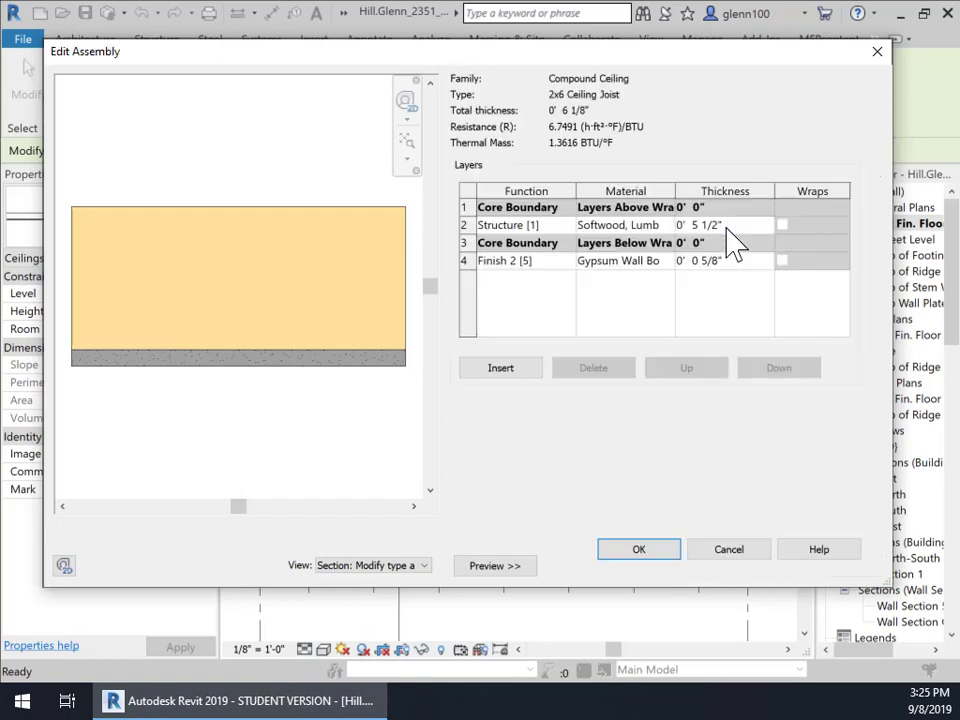
click(469, 259)
click(591, 370)
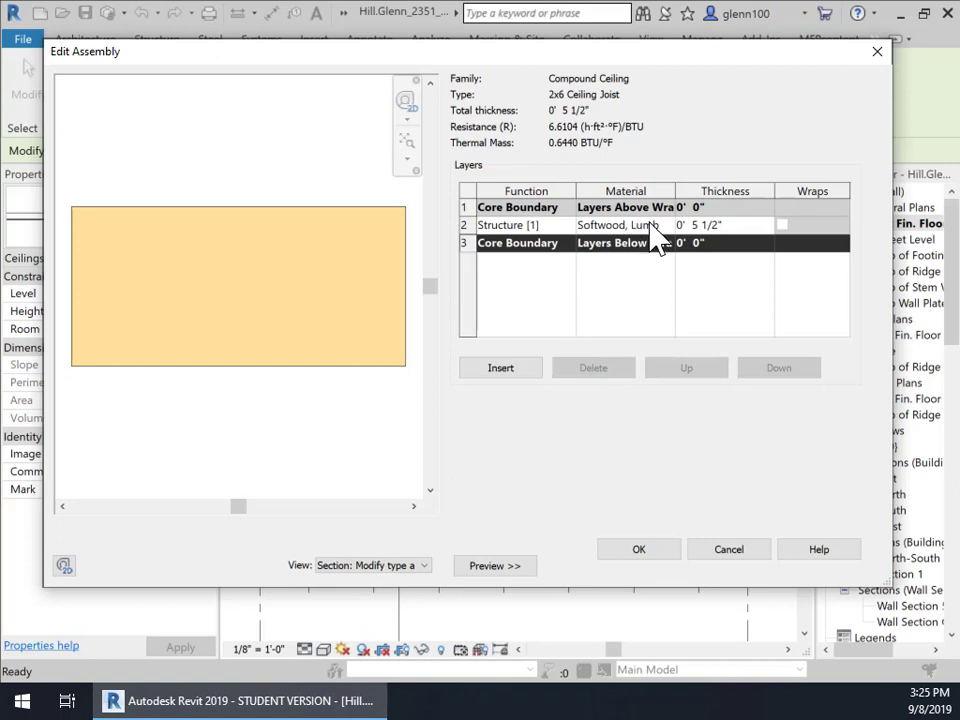
click(640, 552)
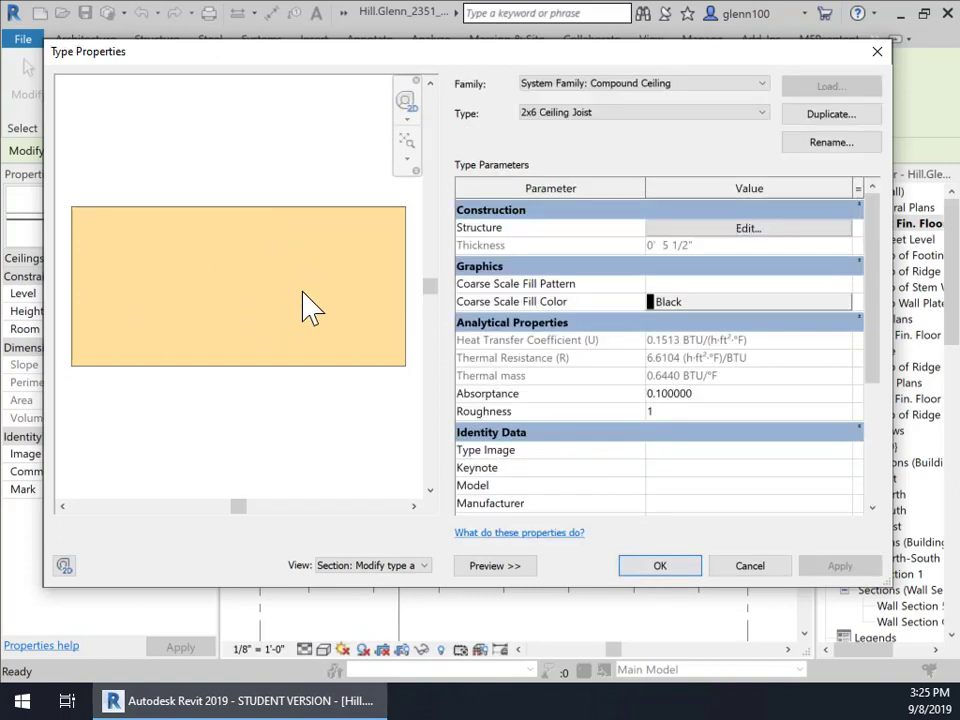
click(668, 565)
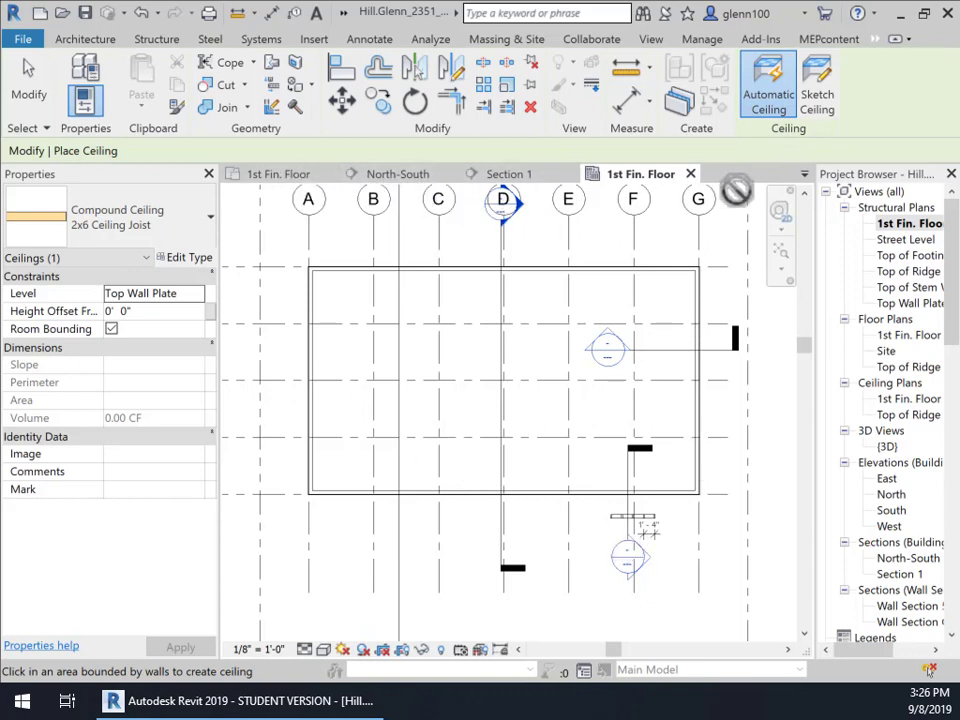
Switch to the 3D view and examine the roof and the open gable end of the building
click(804, 176)
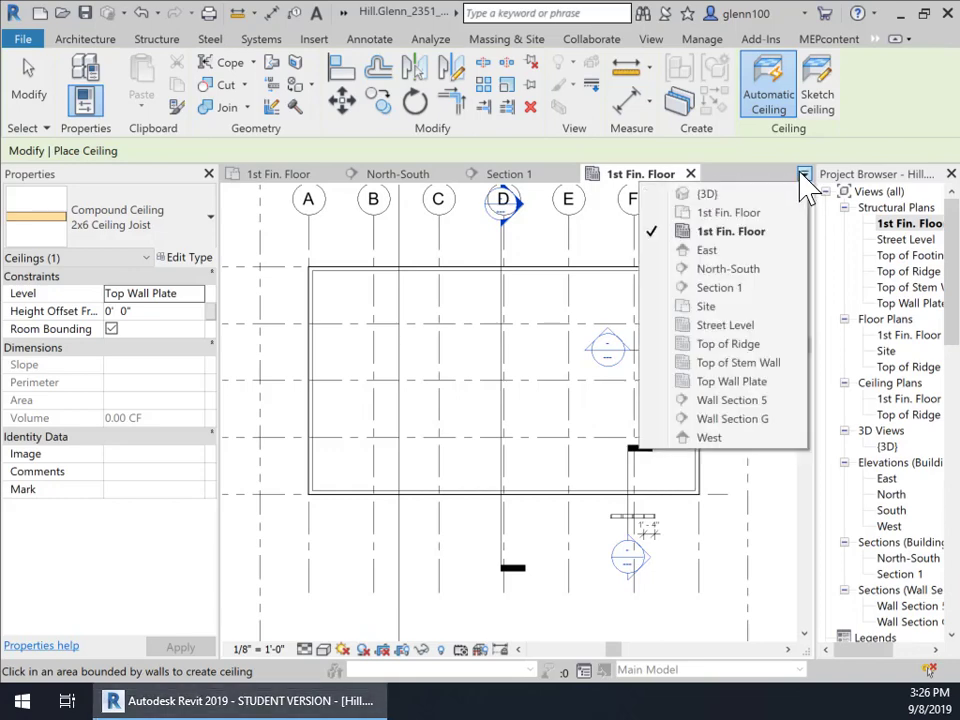
click(713, 198)
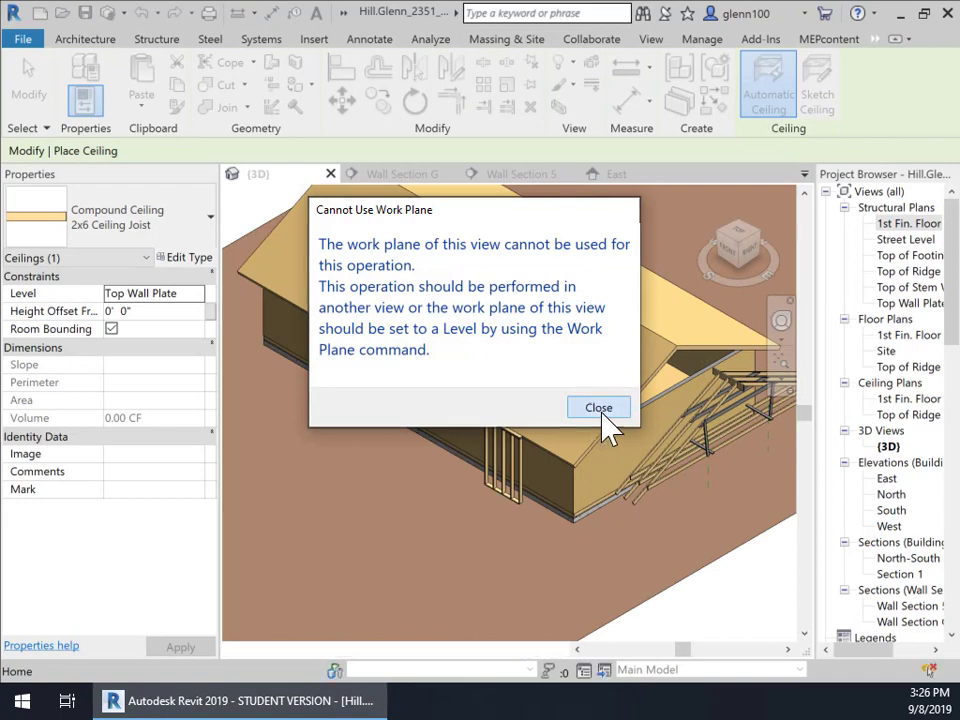
click(603, 412)
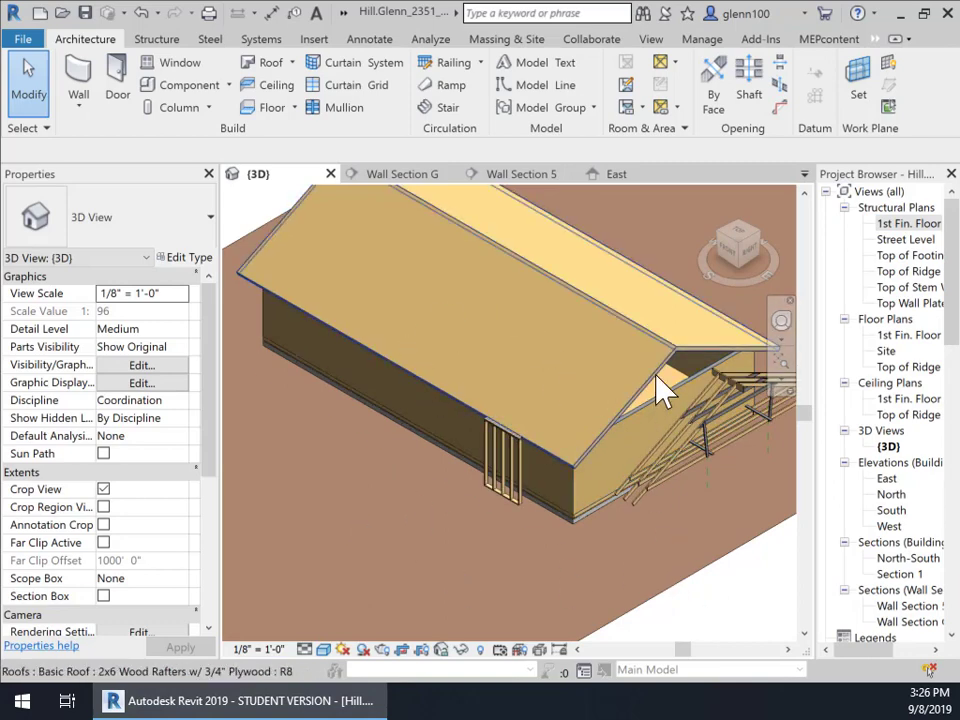
Return to the 1st Fin. Floor structural plan and start a sketched ceiling using the 2x6 Ceiling Joist type
double_click(912, 224)
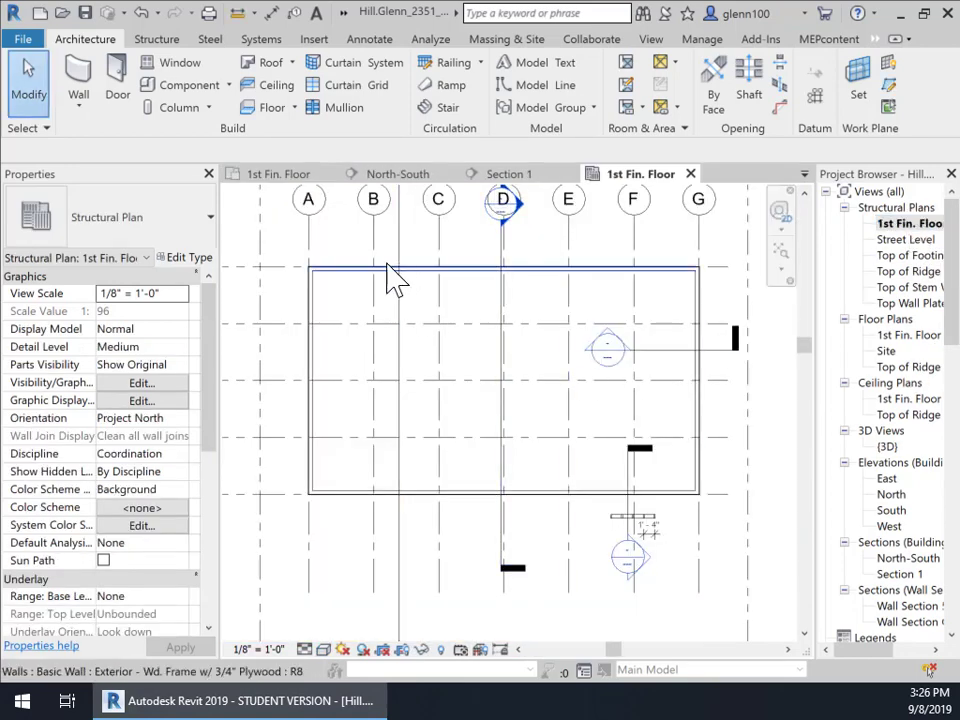
click(290, 86)
click(172, 226)
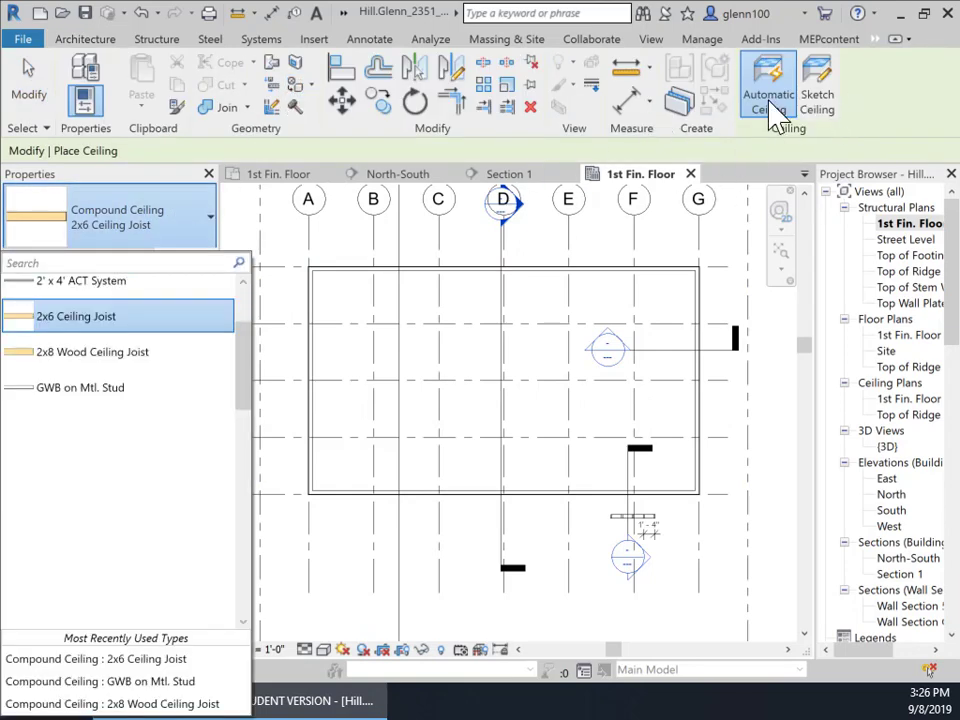
click(868, 121)
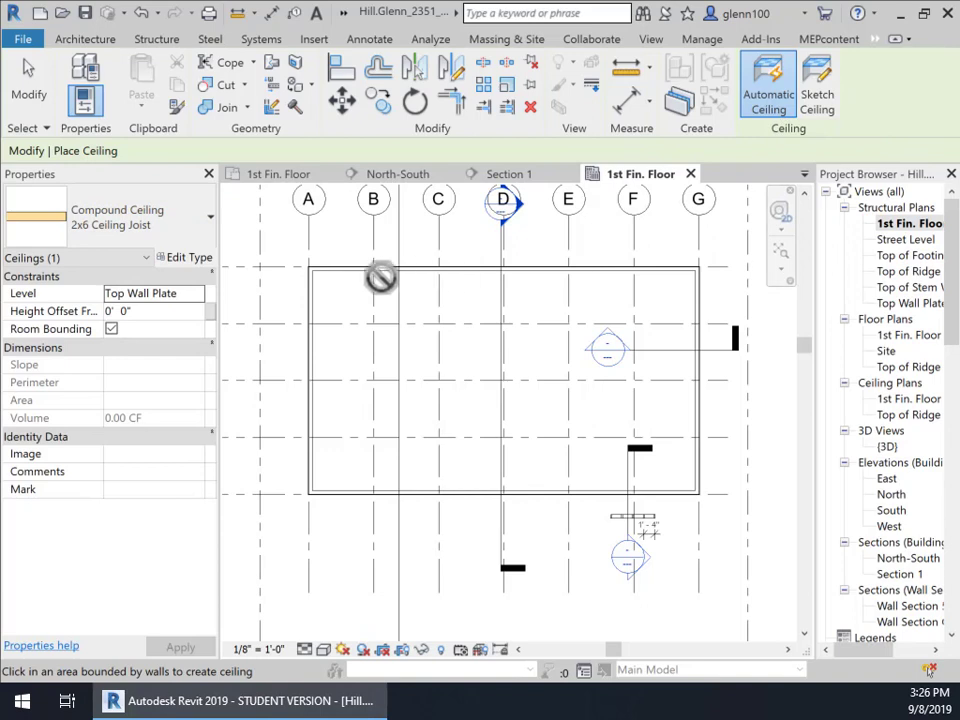
click(820, 98)
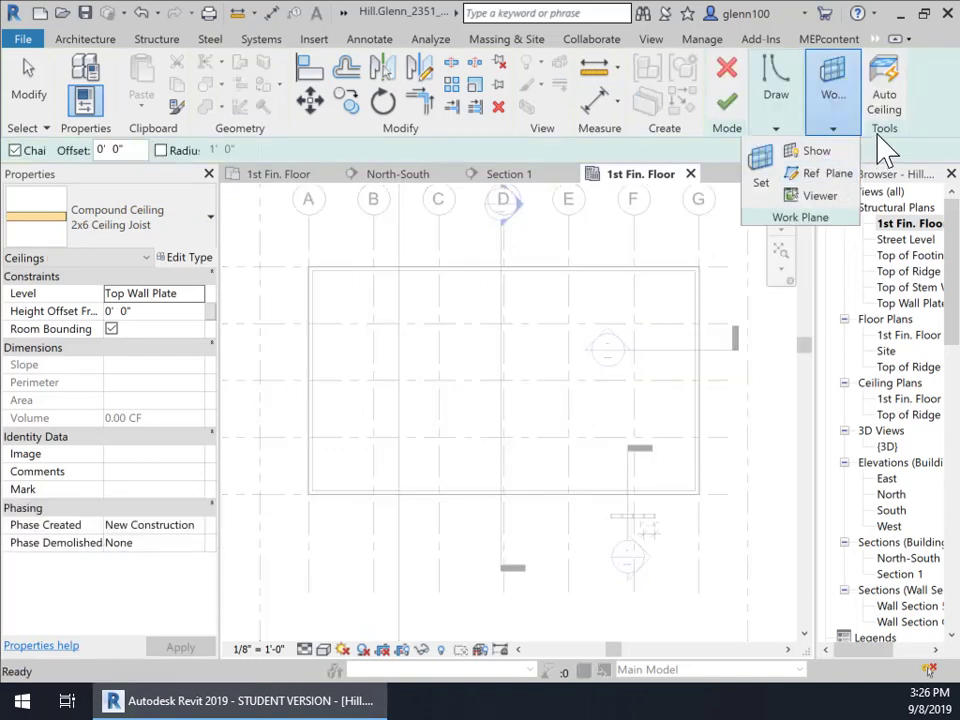
Sketch a rectangular ceiling boundary, about 27'-6" deep, from the wall corner at grids A and 1 to the grid 5 wall near grid D
scroll(429, 300, up, 1)
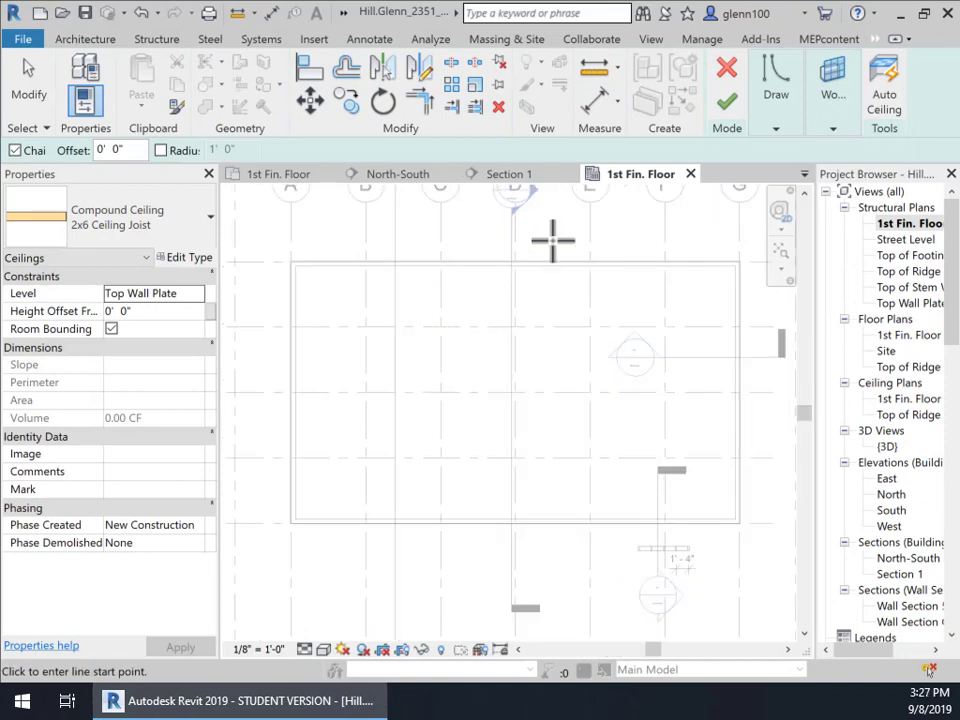
click(777, 130)
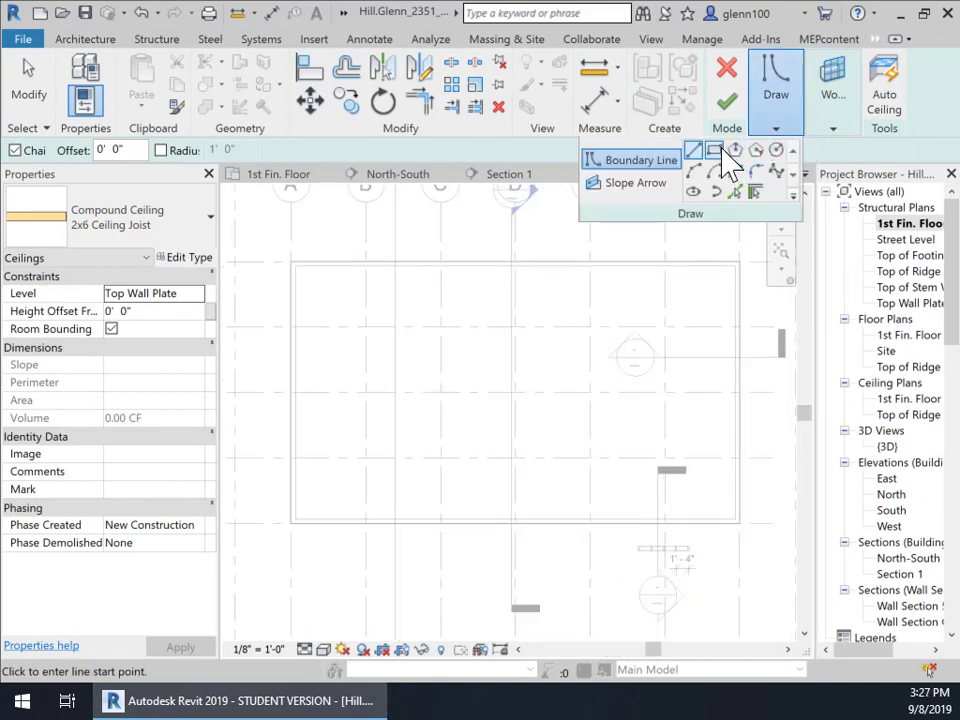
scroll(305, 265, up, 5)
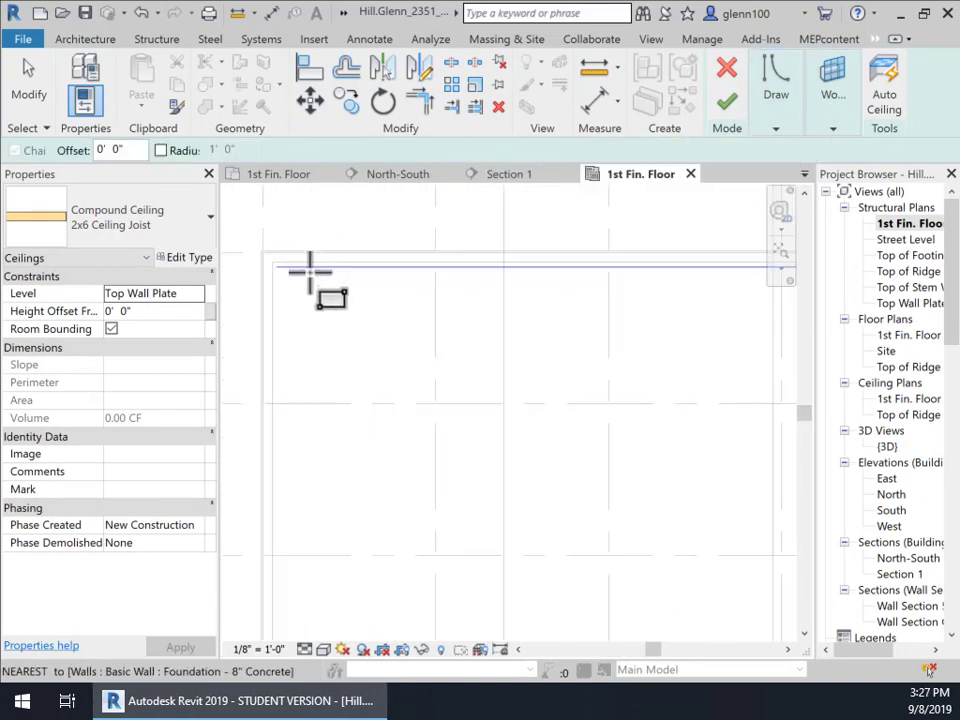
click(256, 253)
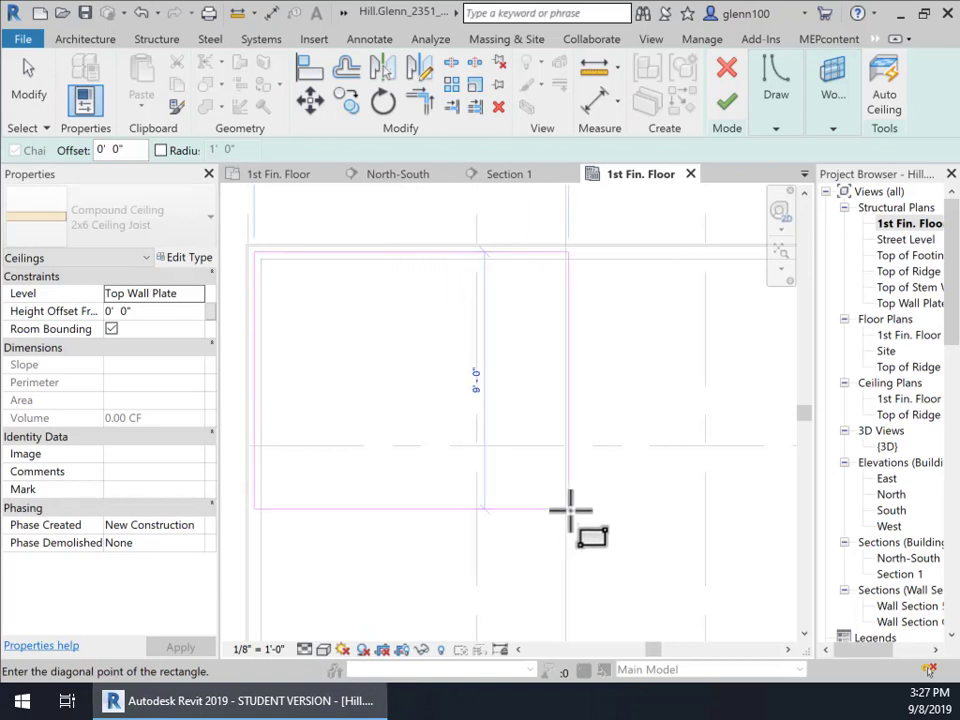
scroll(596, 531, down, 2)
mouse_move(596, 531)
middle_down()
mouse_move(512, 362)
mouse_move(484, 441)
middle_up()
middle_drag(640, 544, 570, 375)
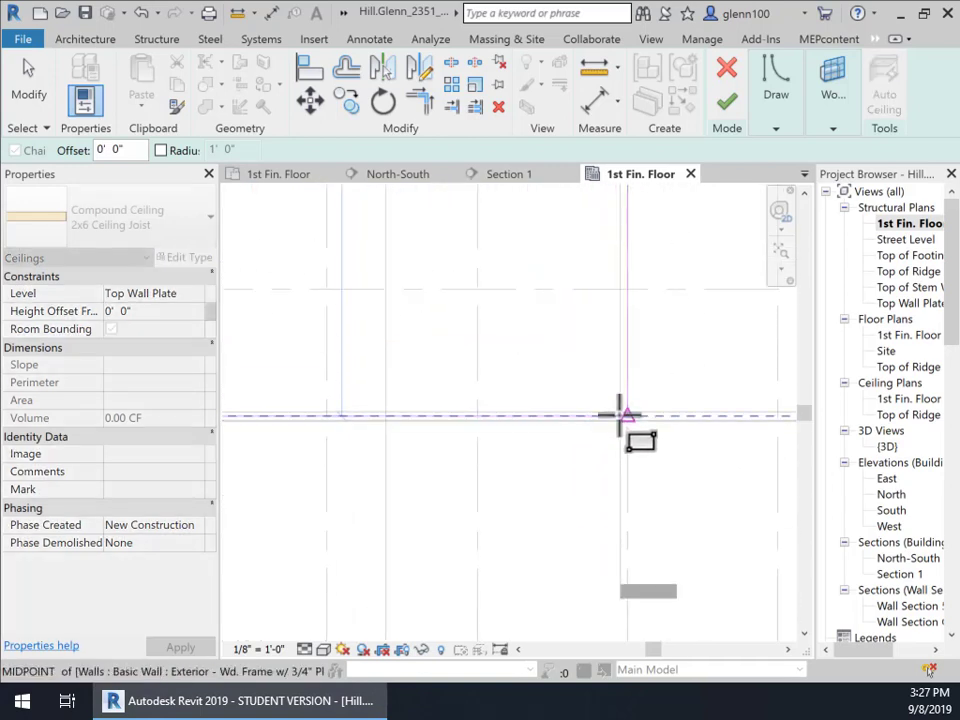
scroll(621, 424, up, 1)
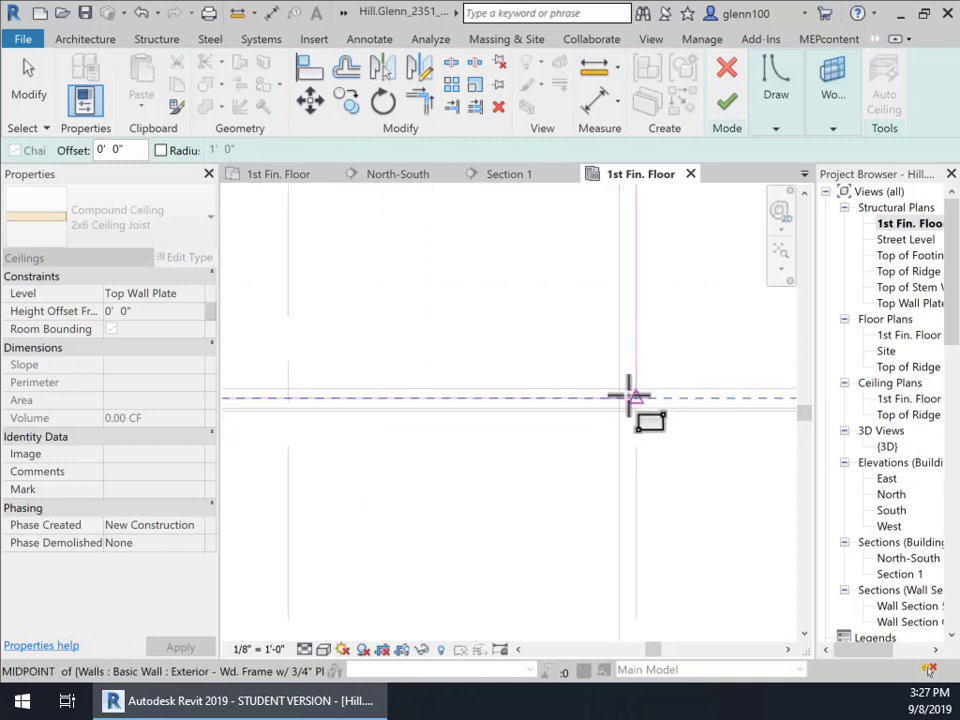
scroll(628, 398, up, 2)
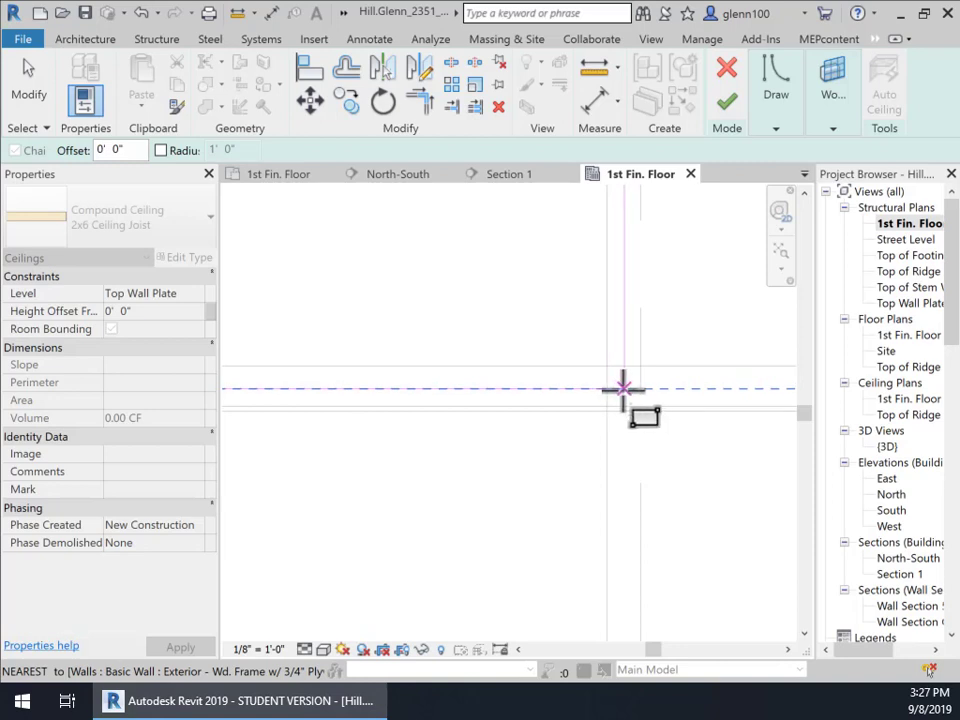
scroll(628, 392, up, 2)
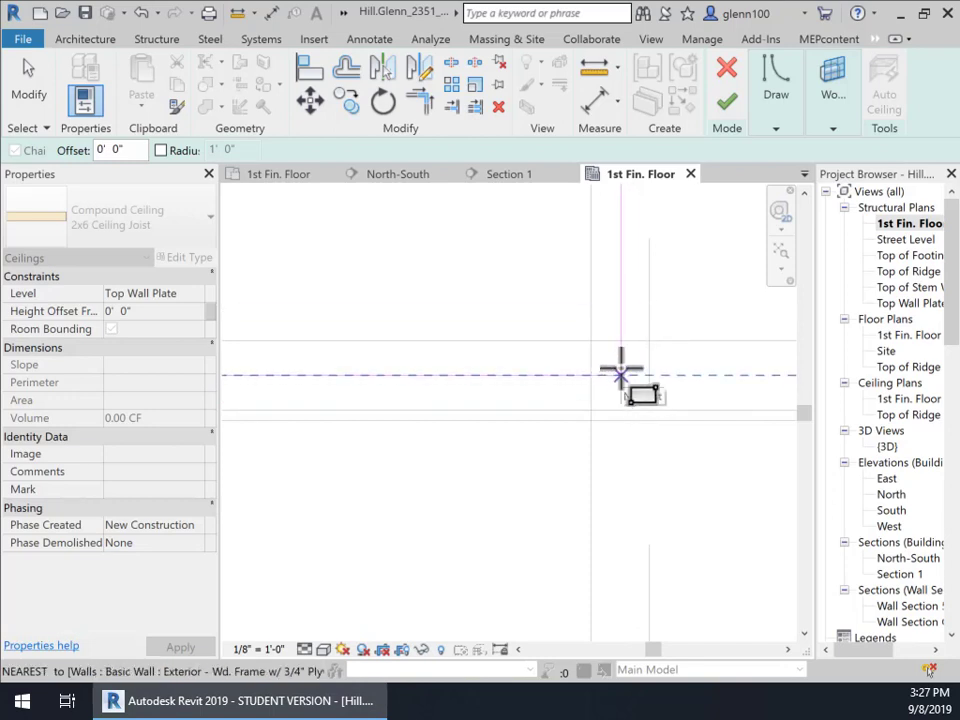
click(620, 372)
Lock the ceiling boundary edges to the exterior walls along grids A, 1 and 5
scroll(478, 328, down, 3)
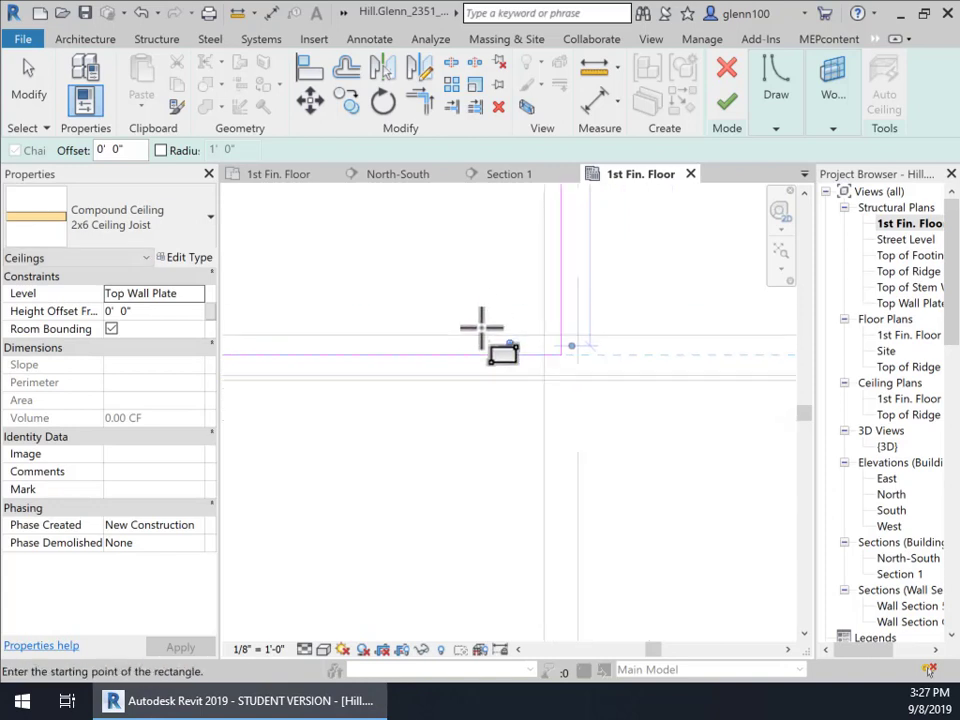
scroll(480, 333, down, 2)
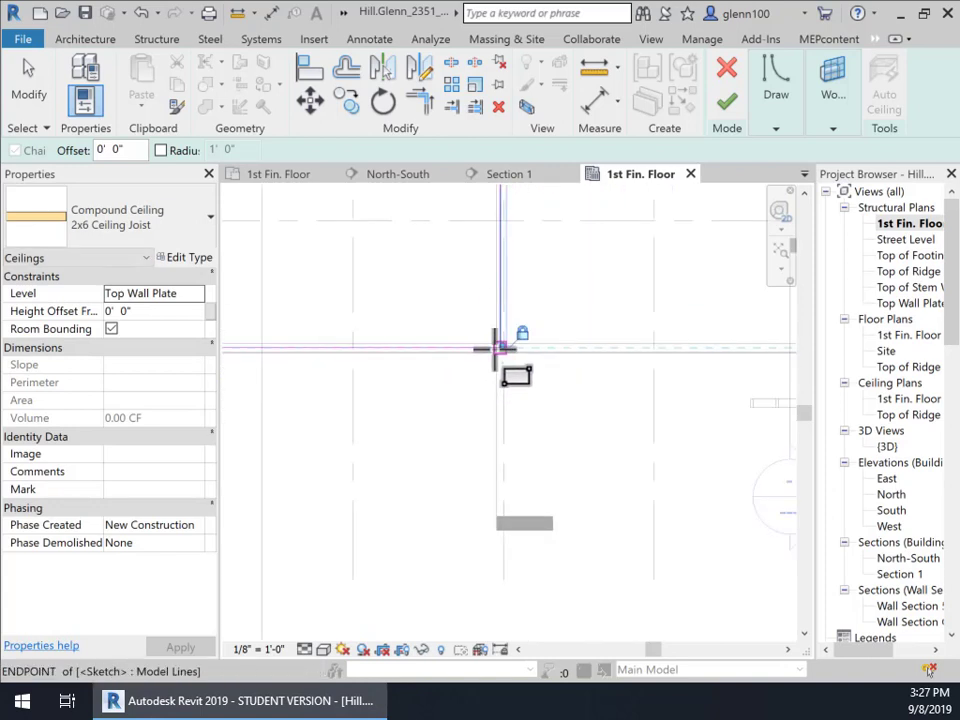
mouse_move(500, 343)
middle_down()
mouse_move(585, 343)
mouse_move(677, 435)
middle_up()
scroll(677, 420, down, 3)
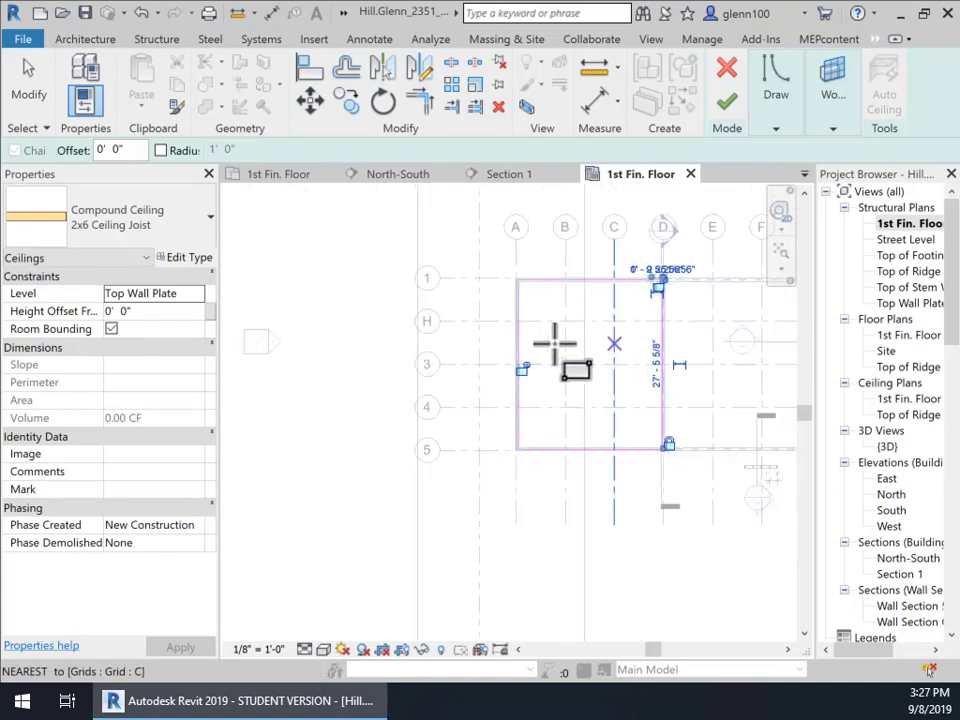
click(527, 376)
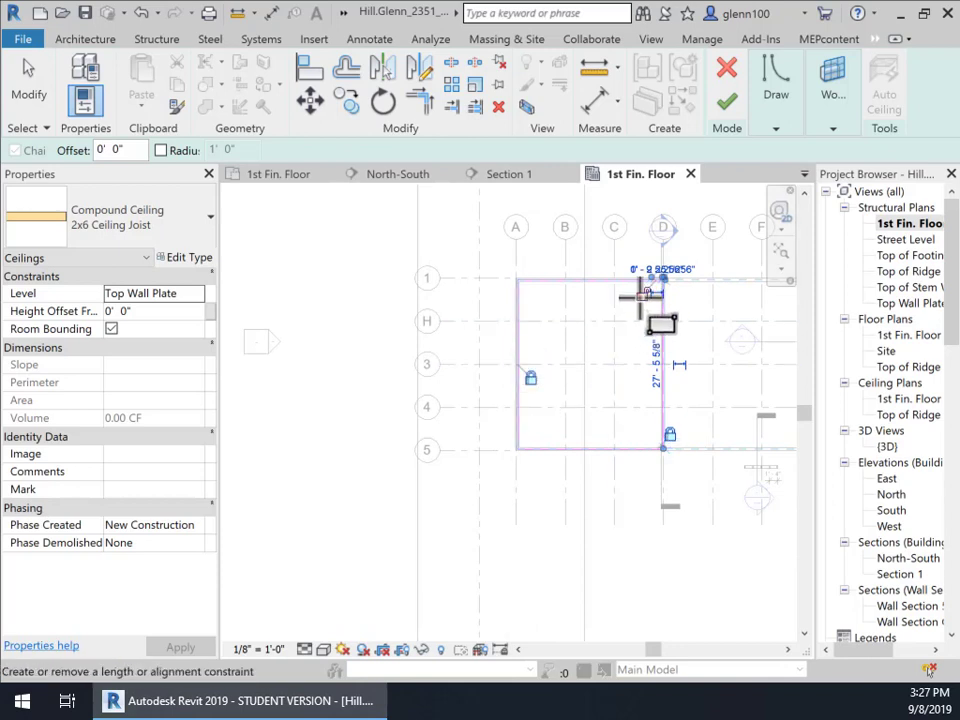
click(643, 296)
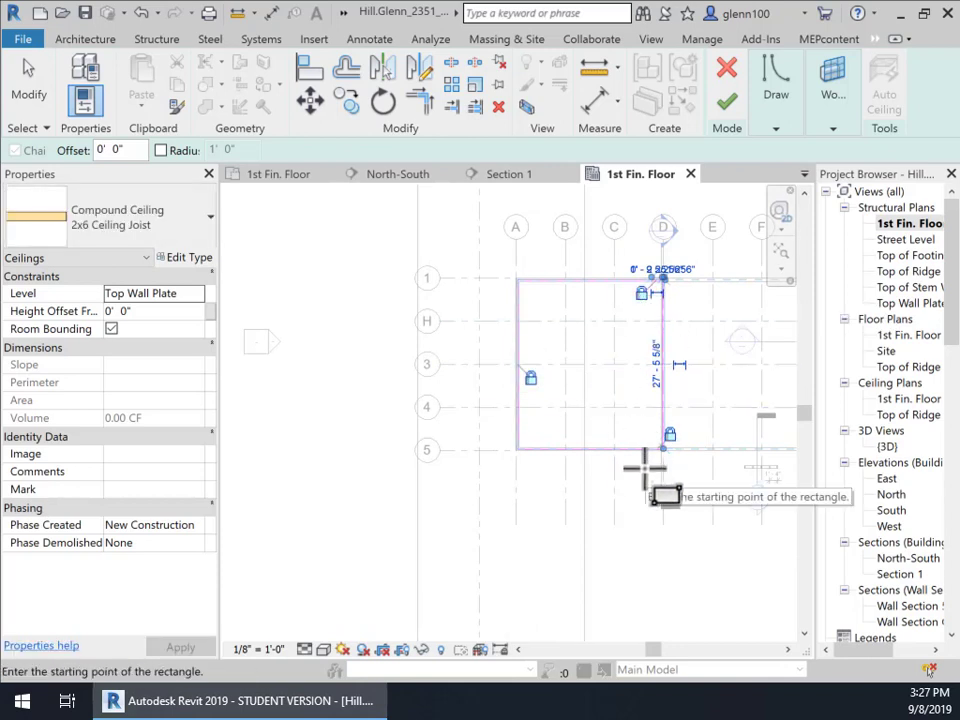
Move the ceiling boundary edge near grid D out to the exterior wall along grid G, aligned with the wall's face
middle_drag(729, 439, 456, 439)
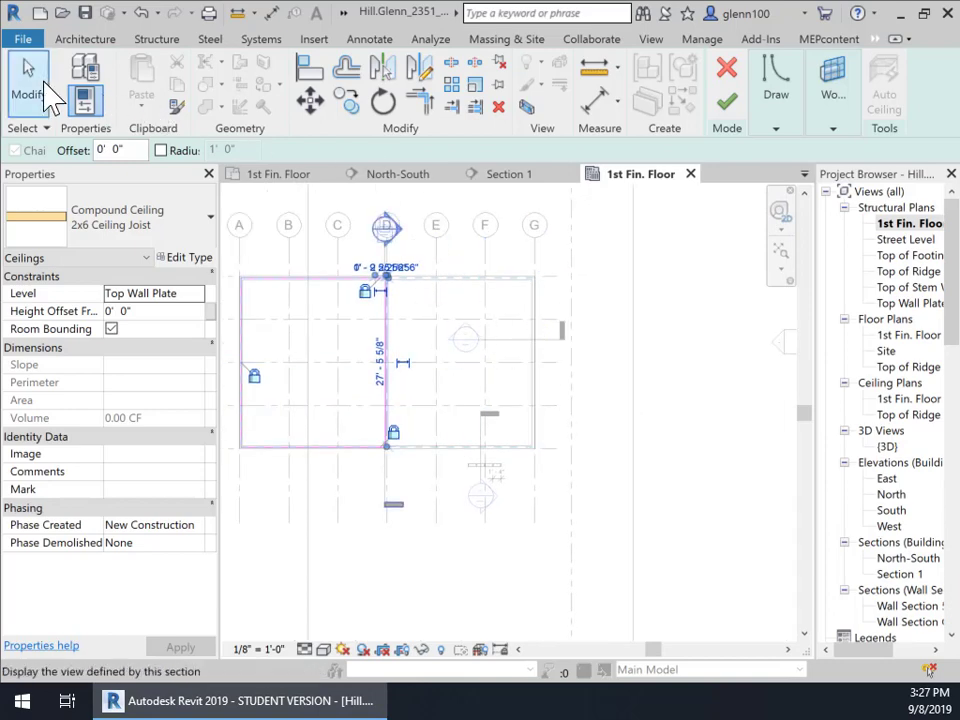
click(30, 88)
click(390, 377)
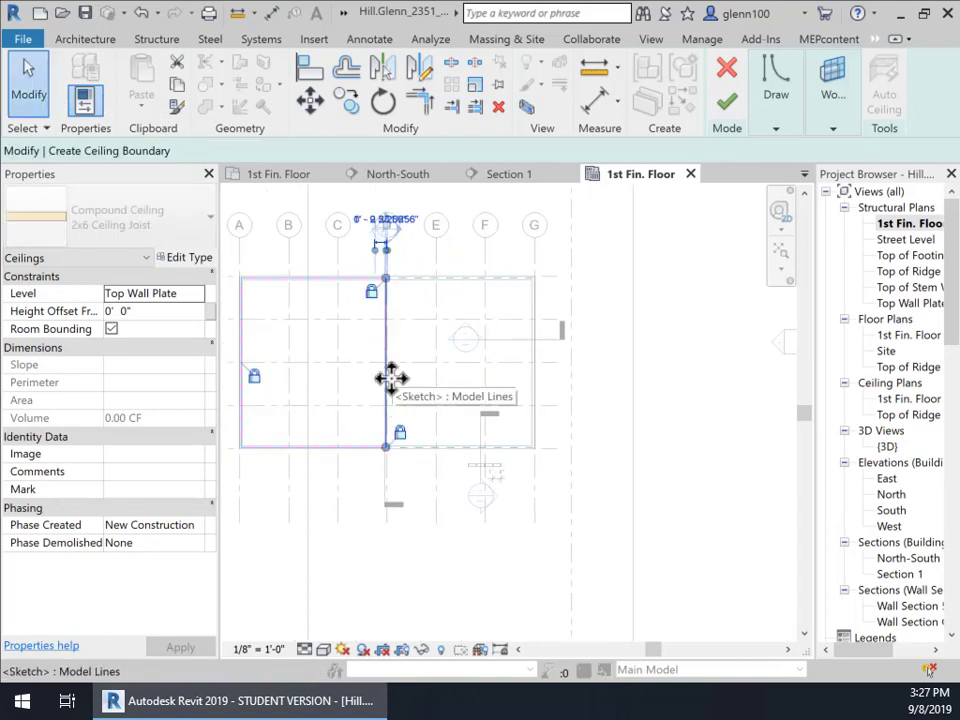
mouse_move(388, 379)
mouse_down()
mouse_move(522, 390)
mouse_move(538, 407)
mouse_up()
scroll(560, 425, up, 3)
scroll(545, 431, up, 3)
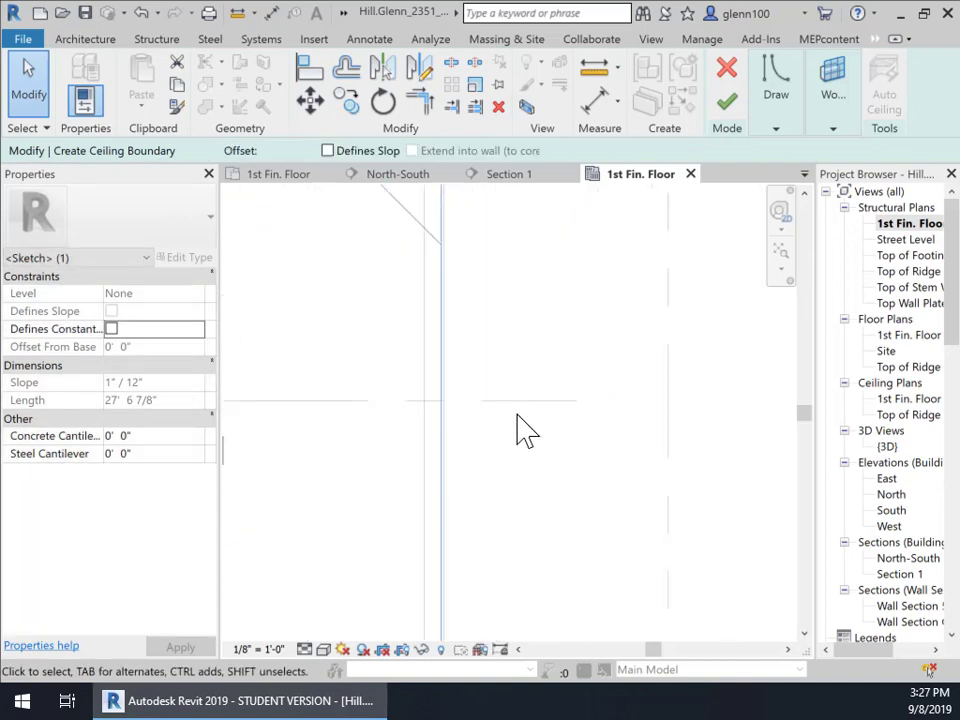
drag(432, 457, 420, 484)
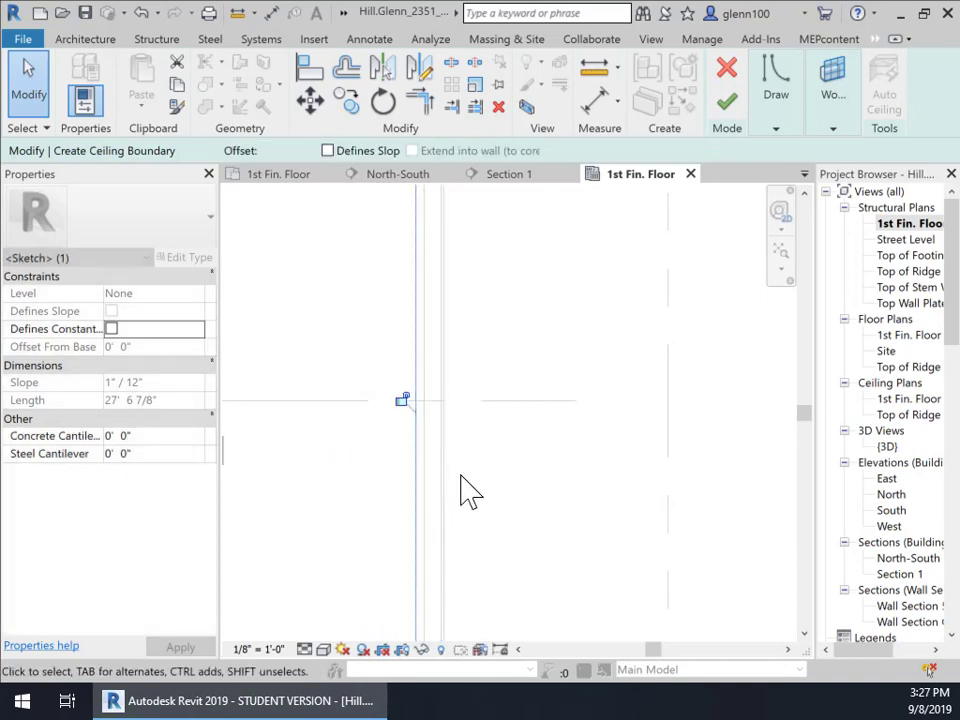
middle_drag(467, 491, 480, 403)
scroll(480, 403, up, 3)
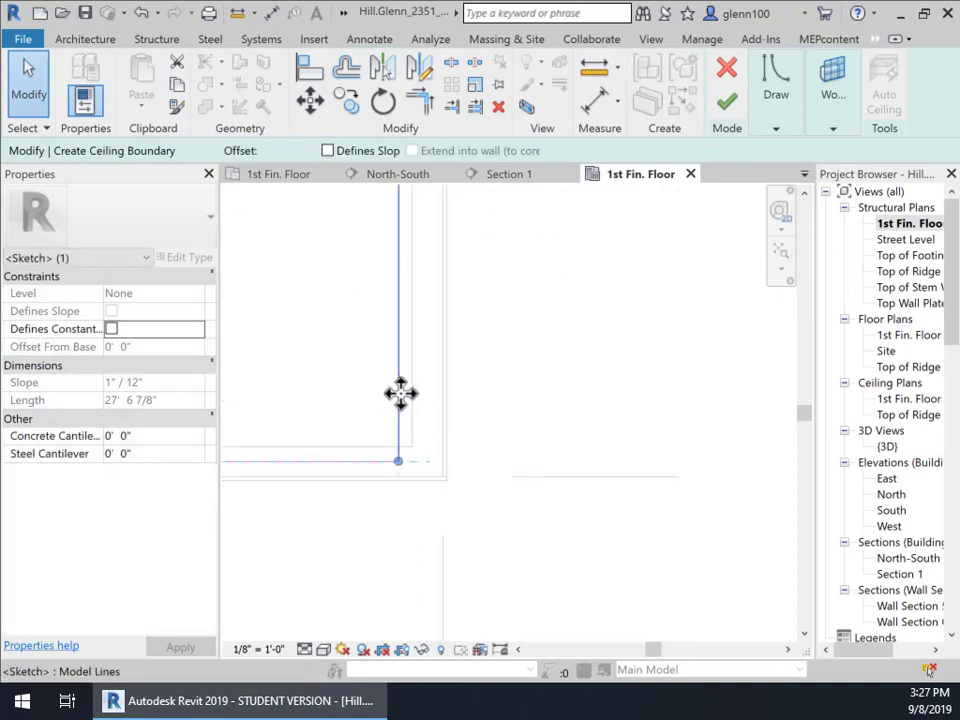
mouse_move(436, 408)
mouse_down()
mouse_move(420, 418)
mouse_move(432, 424)
mouse_up()
Lock the moved ceiling boundary edge to the grid G wall and finish the ceiling sketch
scroll(506, 435, down, 2)
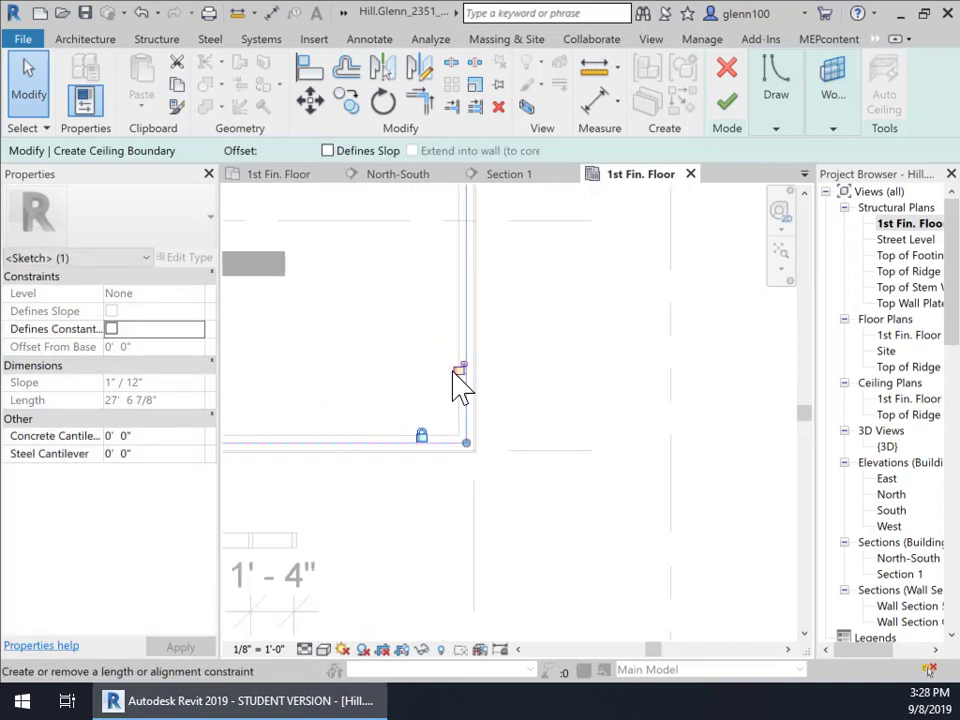
scroll(462, 381, down, 2)
scroll(546, 407, down, 1)
middle_drag(572, 446, 580, 368)
middle_drag(401, 461, 594, 394)
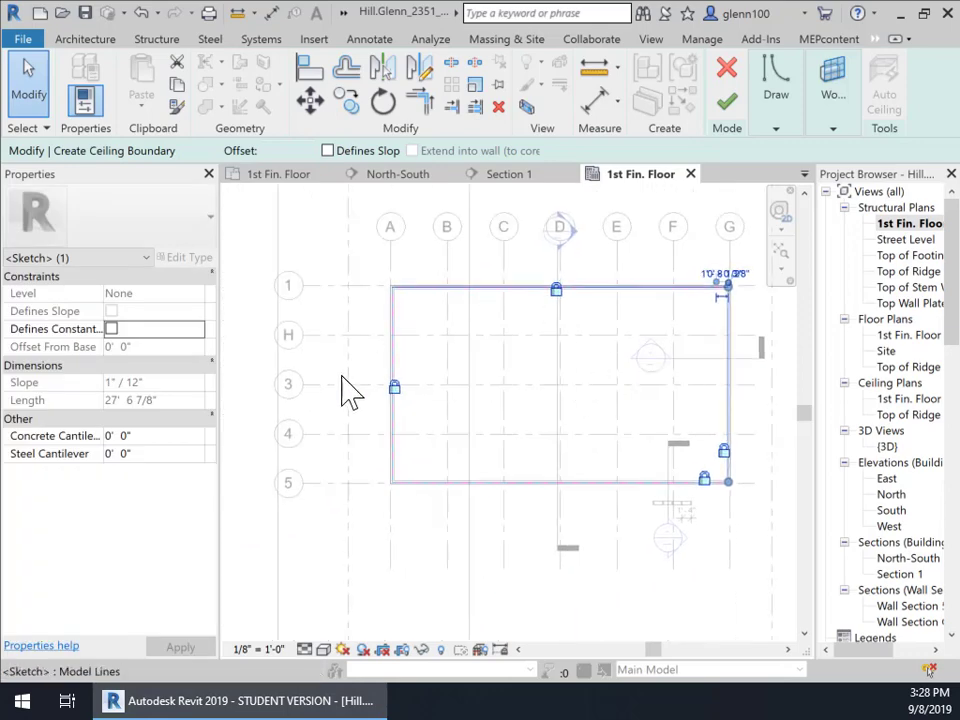
mouse_move(600, 470)
middle_down()
mouse_move(506, 471)
mouse_move(480, 450)
middle_up()
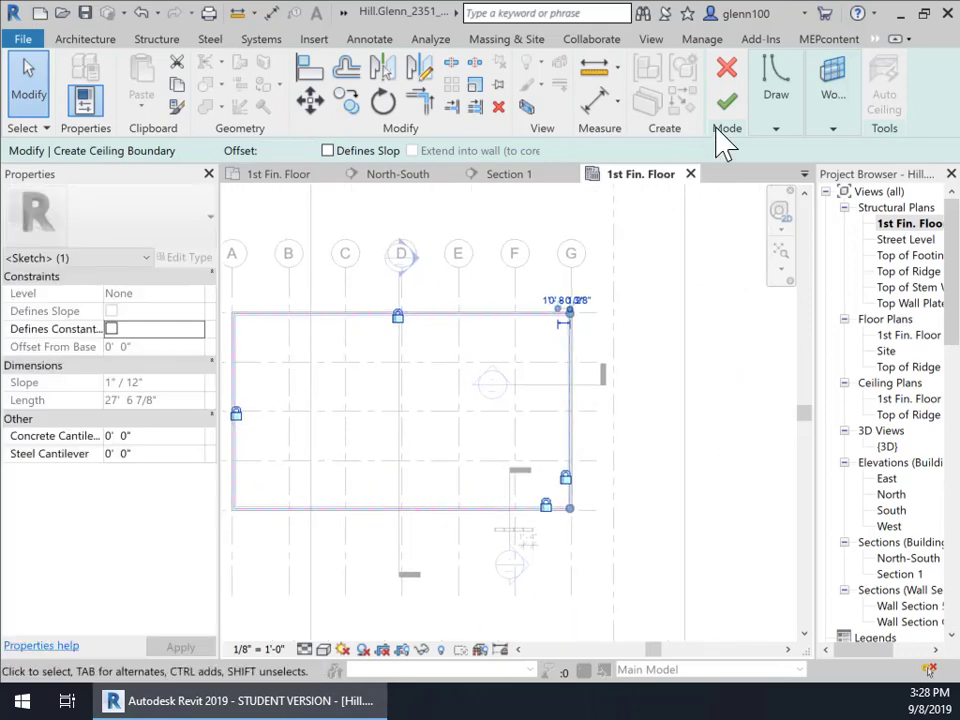
click(726, 106)
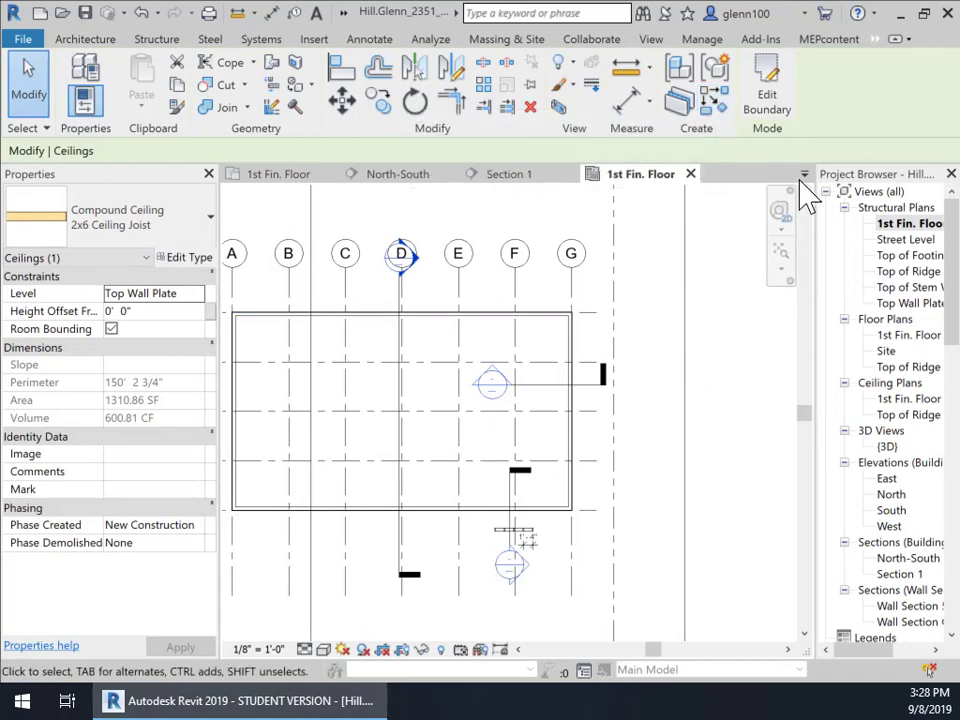
Switch to the 3D view and examine the new ceiling through the open gable end
click(805, 176)
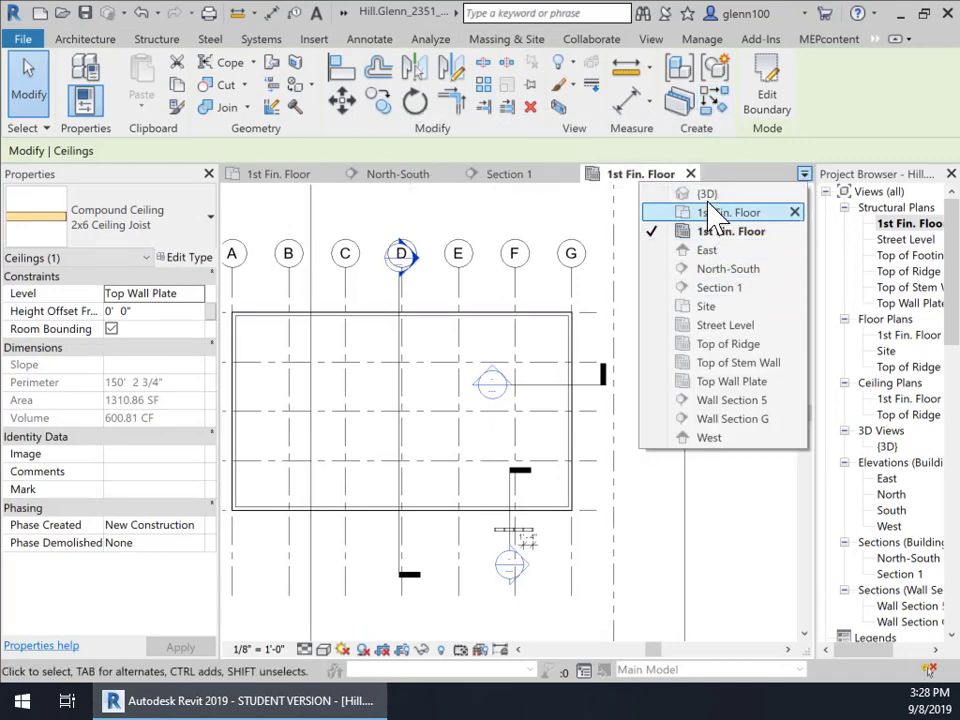
click(704, 197)
scroll(675, 435, up, 3)
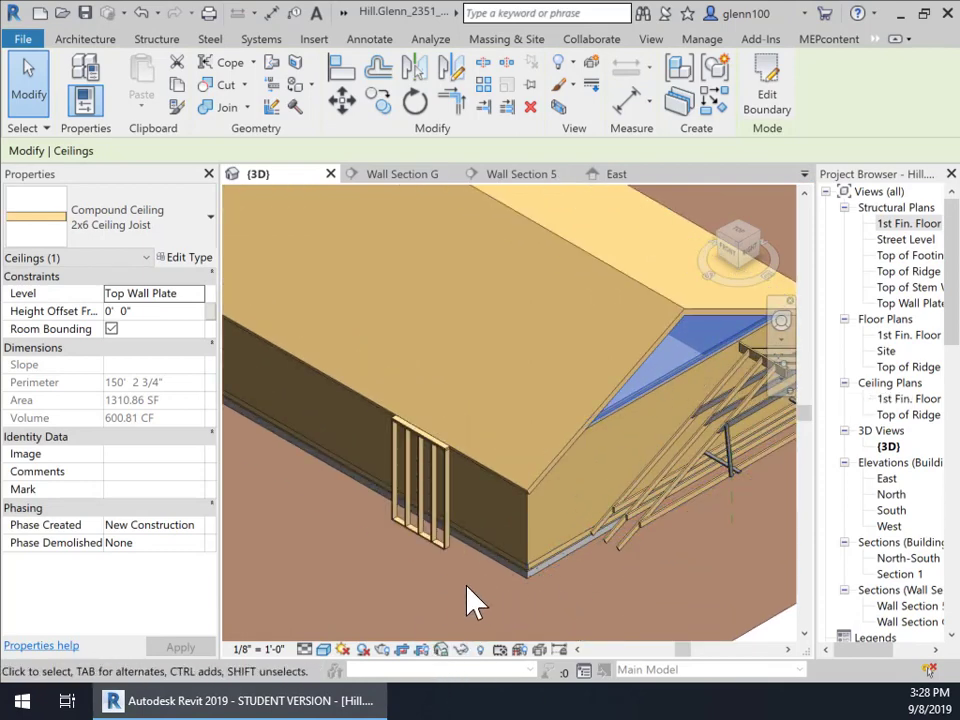
click(475, 590)
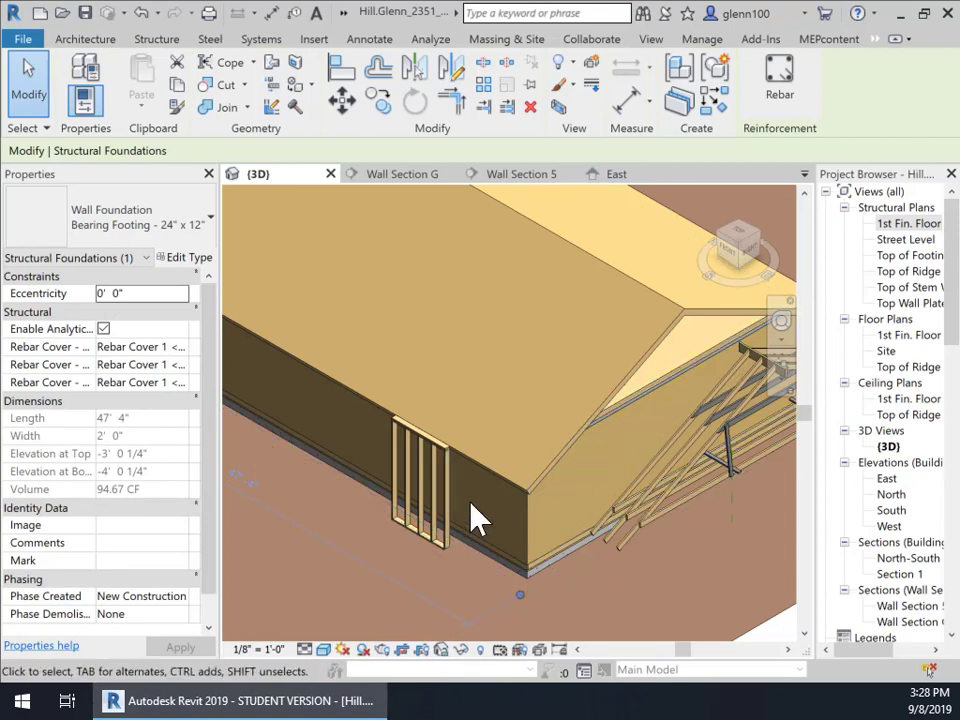
scroll(472, 505, down, 2)
middle_drag(321, 499, 456, 589)
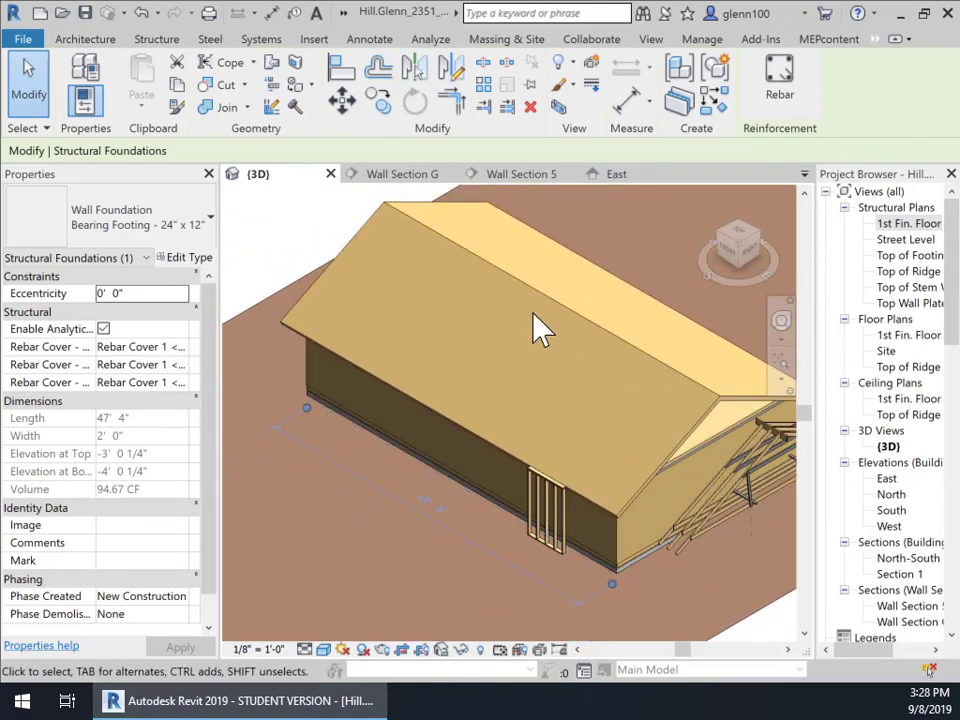
Rename the Section 1 view as Building Section
click(403, 180)
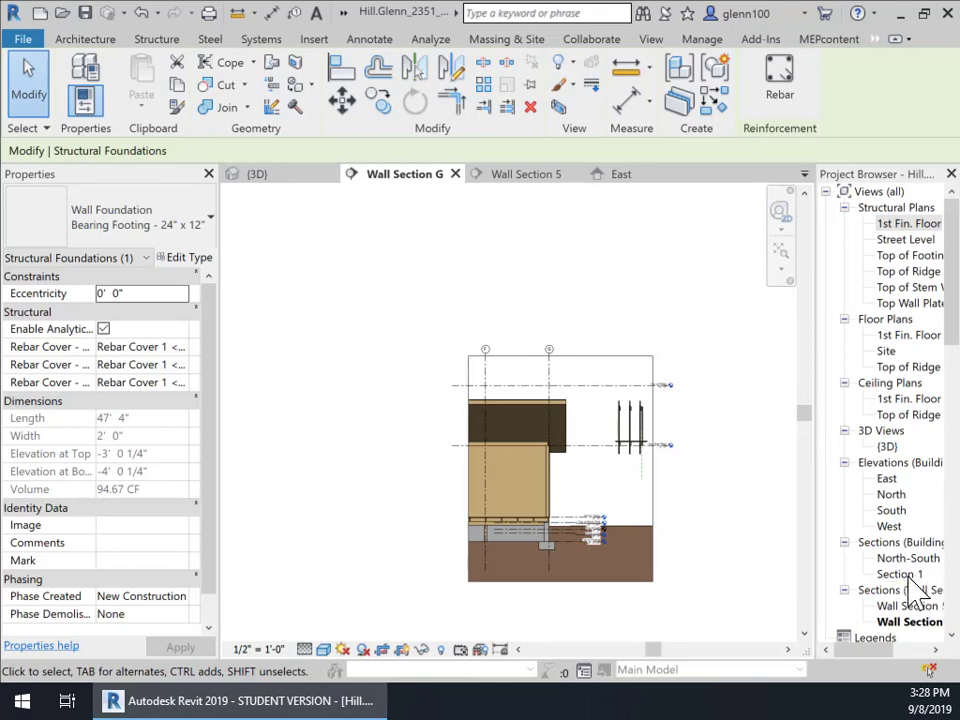
click(900, 574)
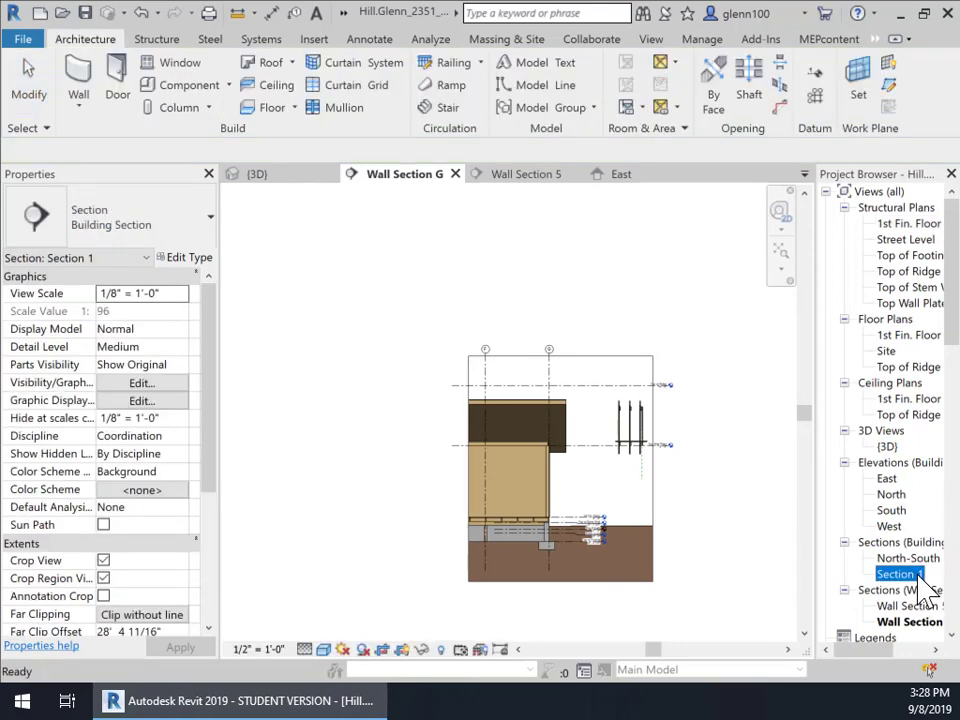
right_click(918, 576)
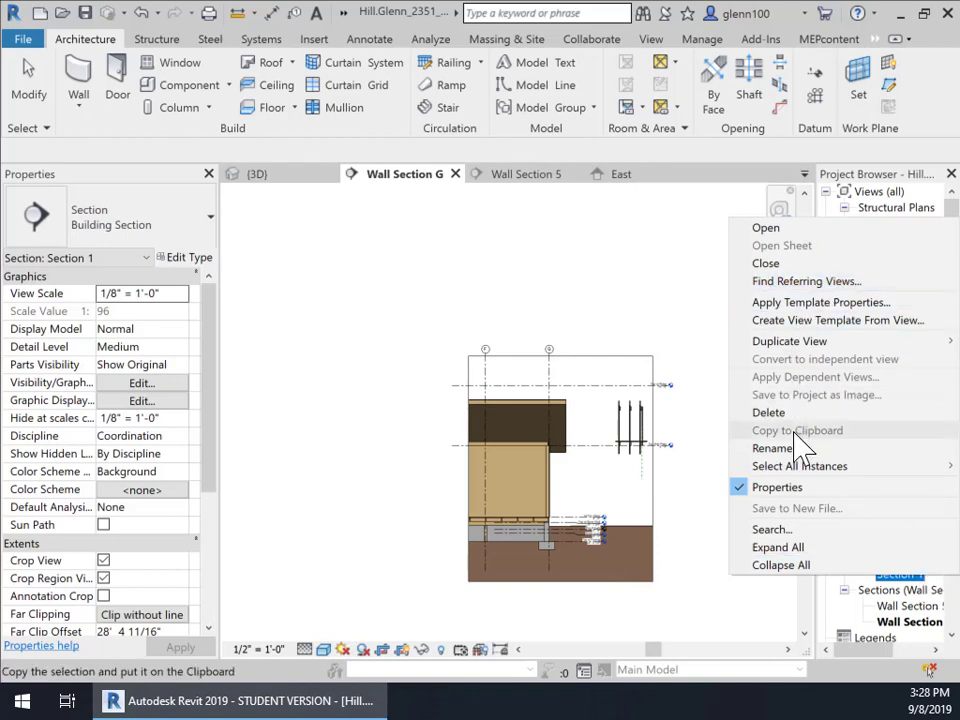
key(Escape)
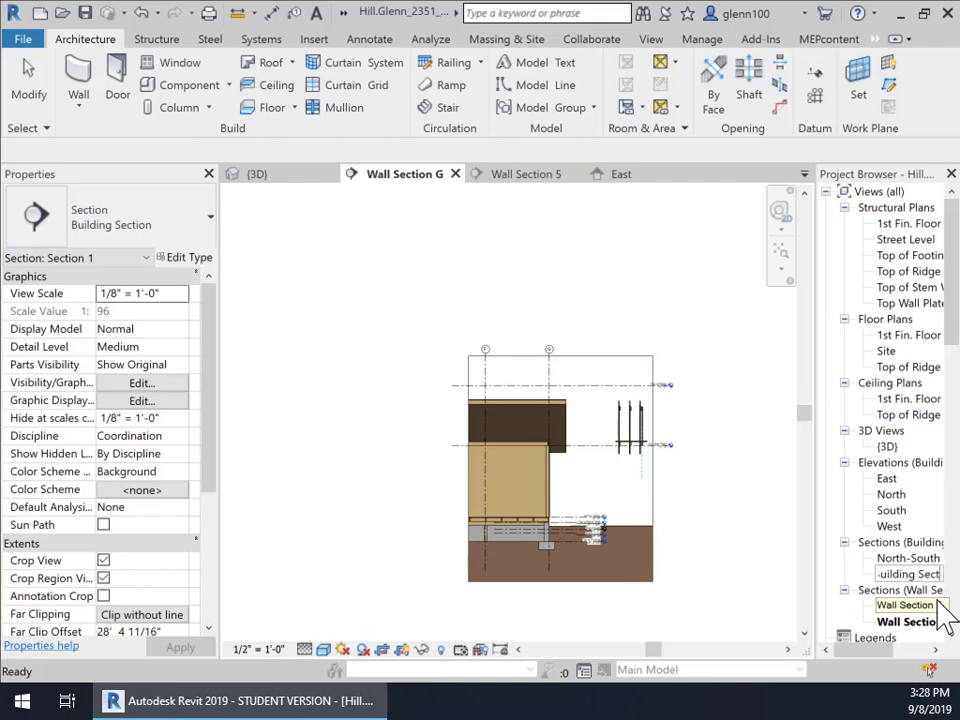
key(Return)
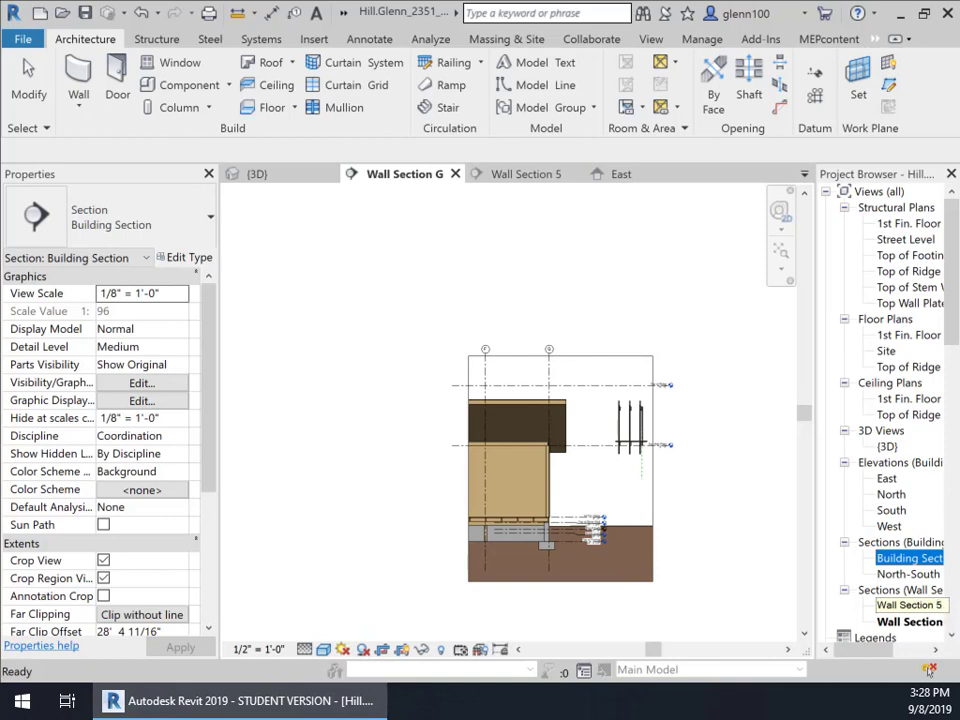
click(527, 257)
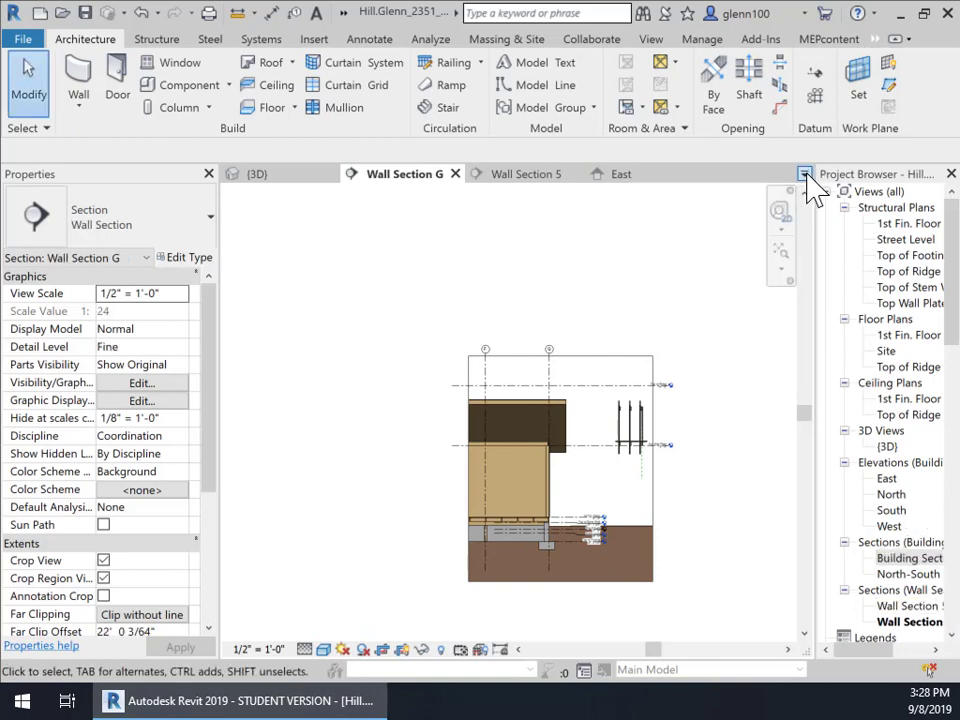
Open the Building Section view and examine how the ceiling joists meet the walls and rafters at both eaves
click(805, 177)
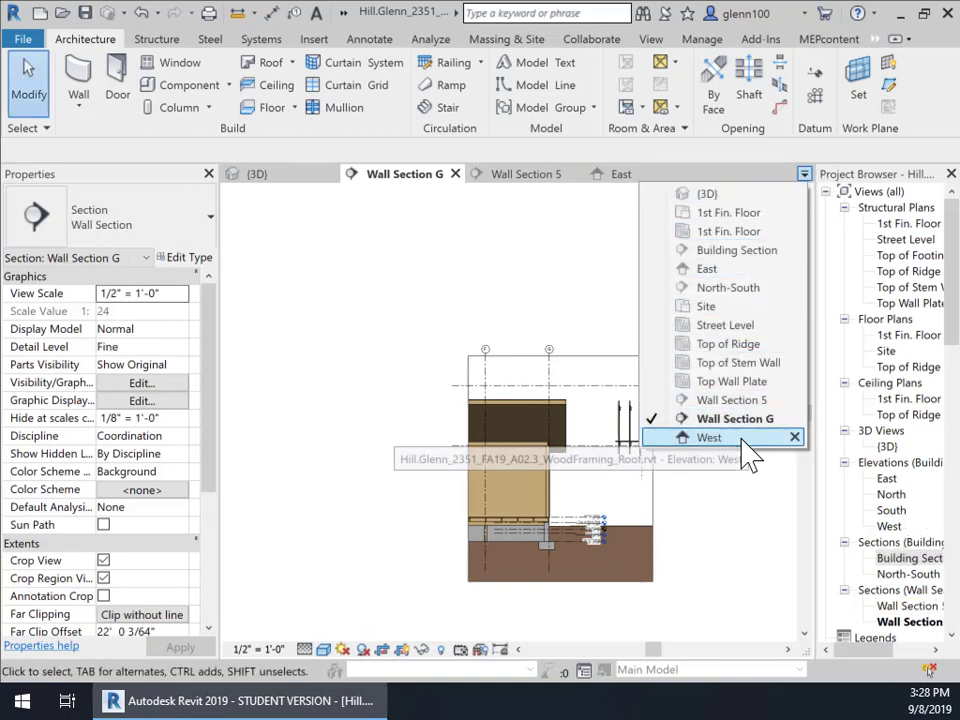
click(740, 251)
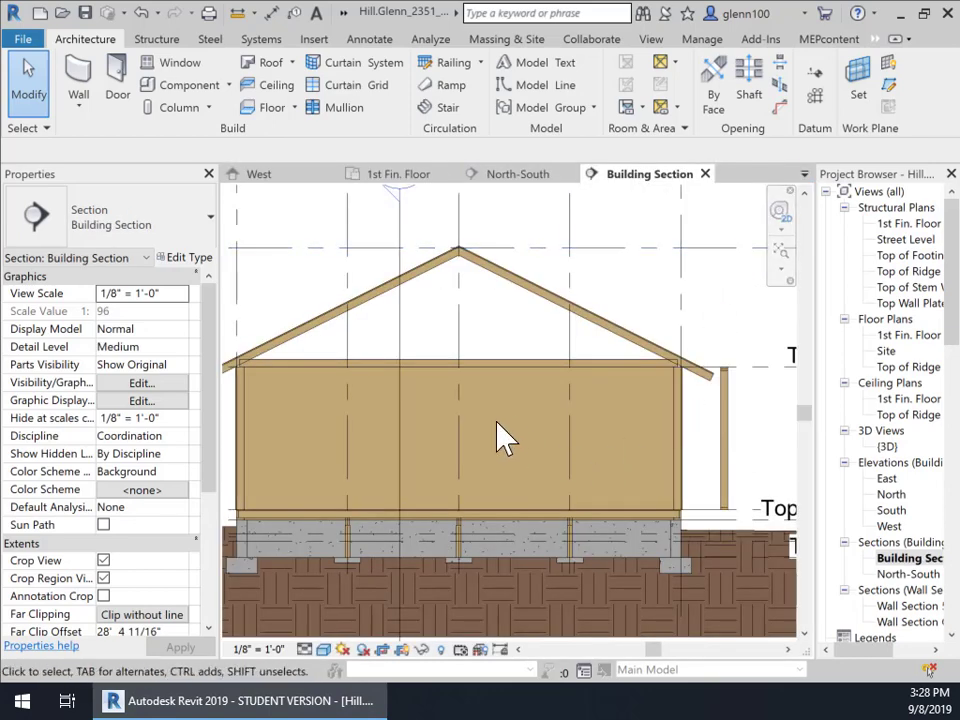
scroll(439, 435, down, 1)
middle_drag(439, 435, 448, 375)
scroll(448, 375, up, 5)
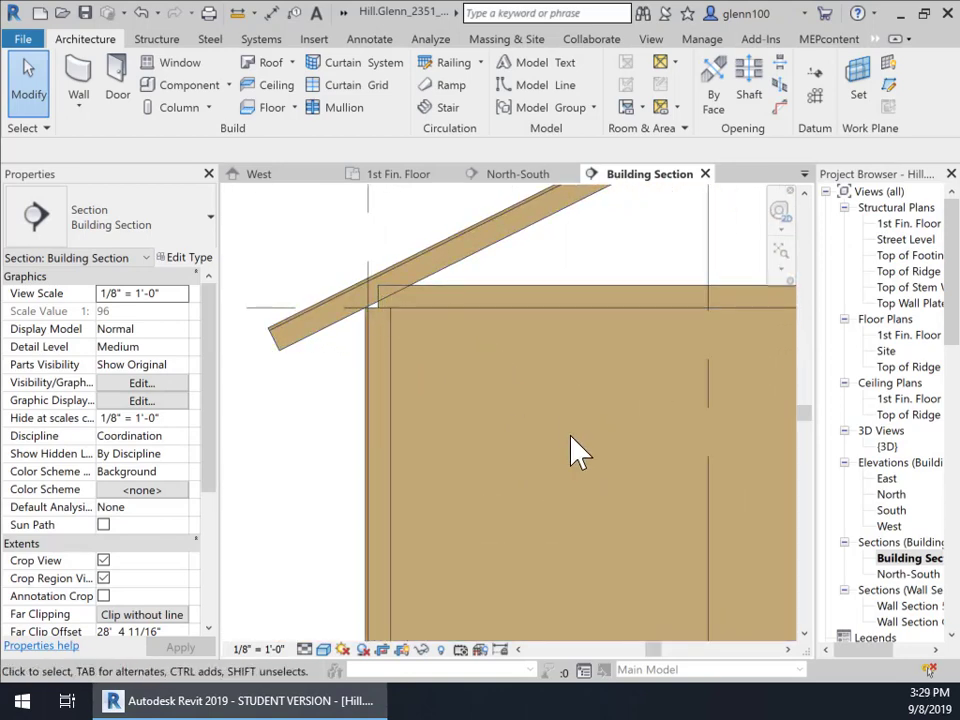
scroll(574, 450, down, 1)
middle_drag(574, 450, 385, 425)
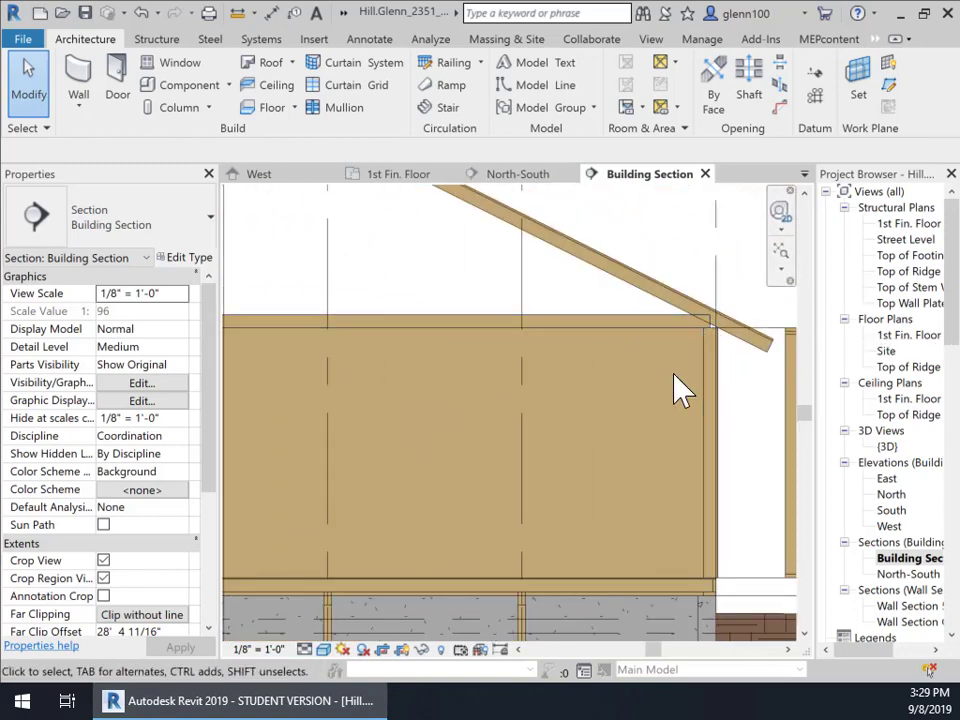
middle_drag(686, 390, 744, 439)
scroll(745, 438, up, 1)
scroll(634, 446, down, 3)
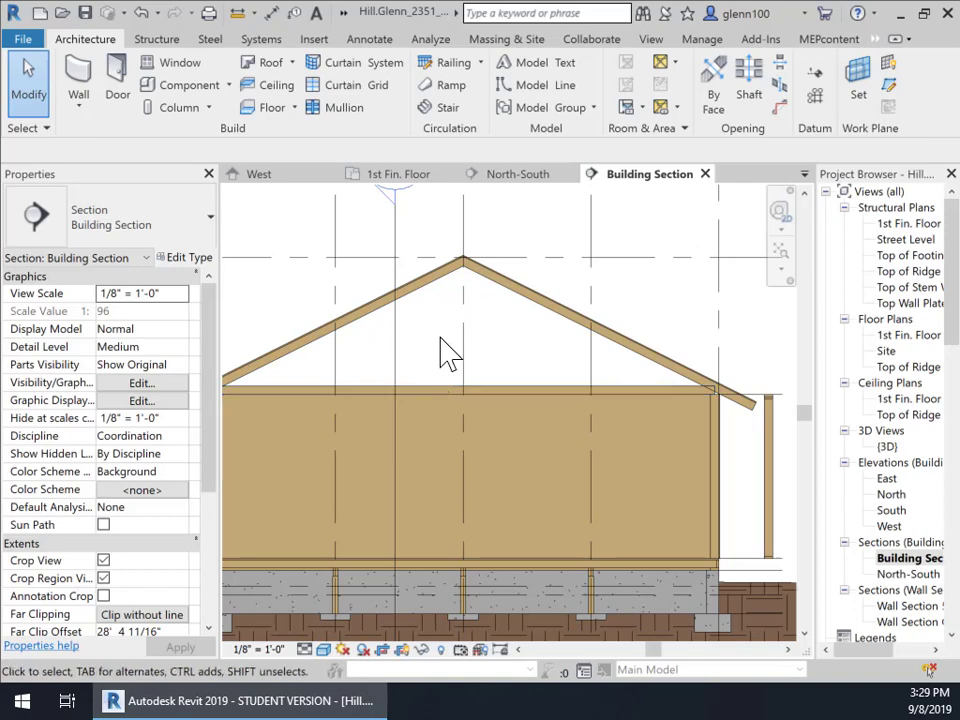
Examine the ceiling joists, rafters and ridge across the building section, and compare them with the North-South section
scroll(449, 352, down, 2)
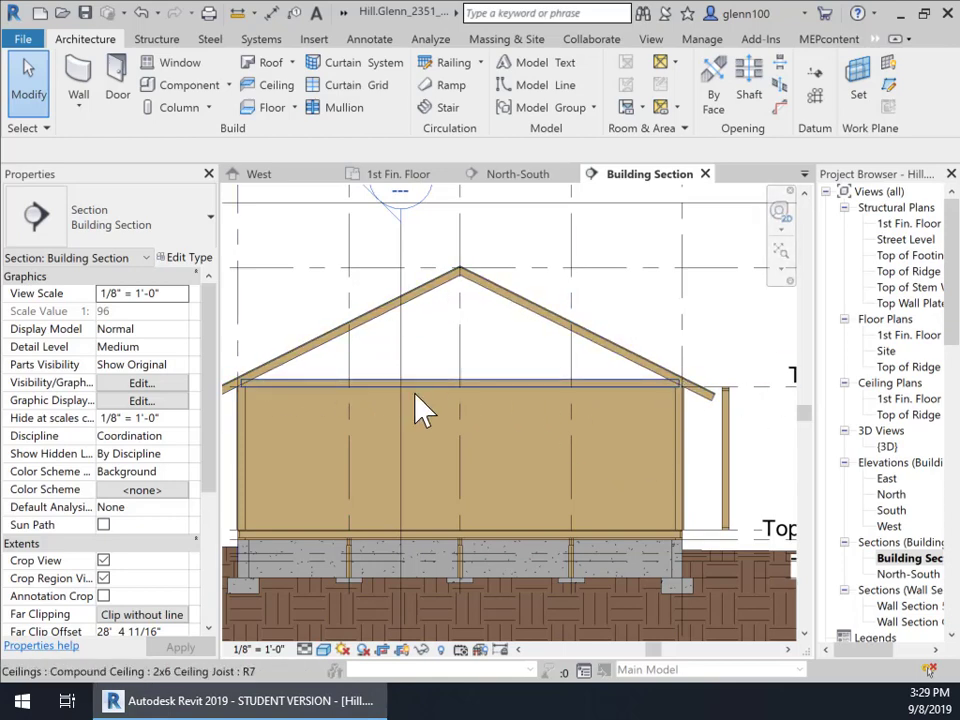
middle_drag(371, 403, 509, 380)
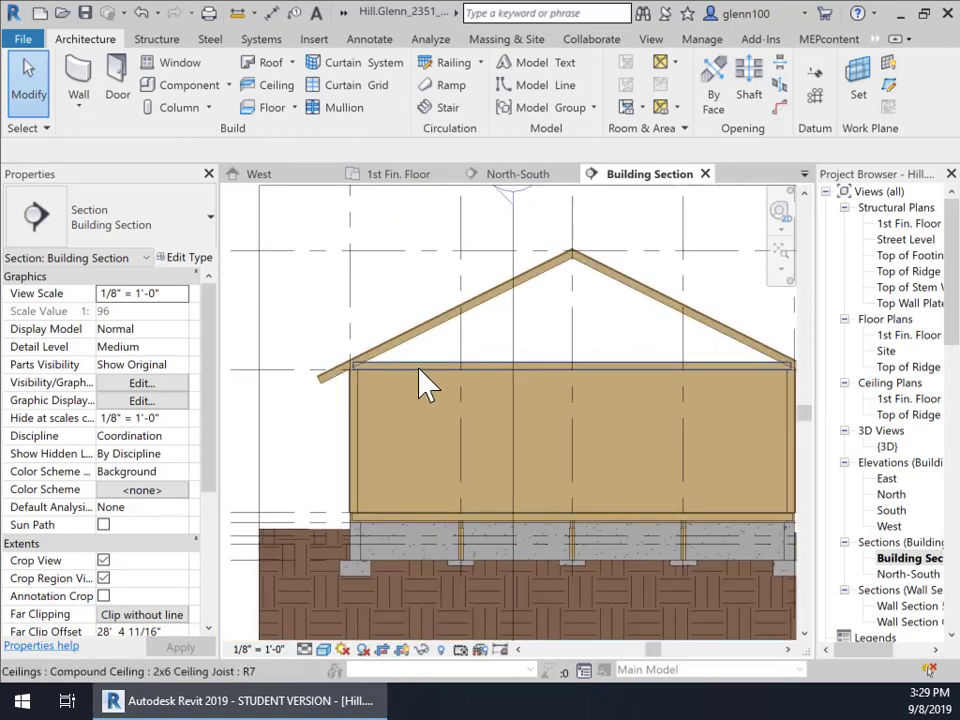
middle_drag(630, 412, 594, 422)
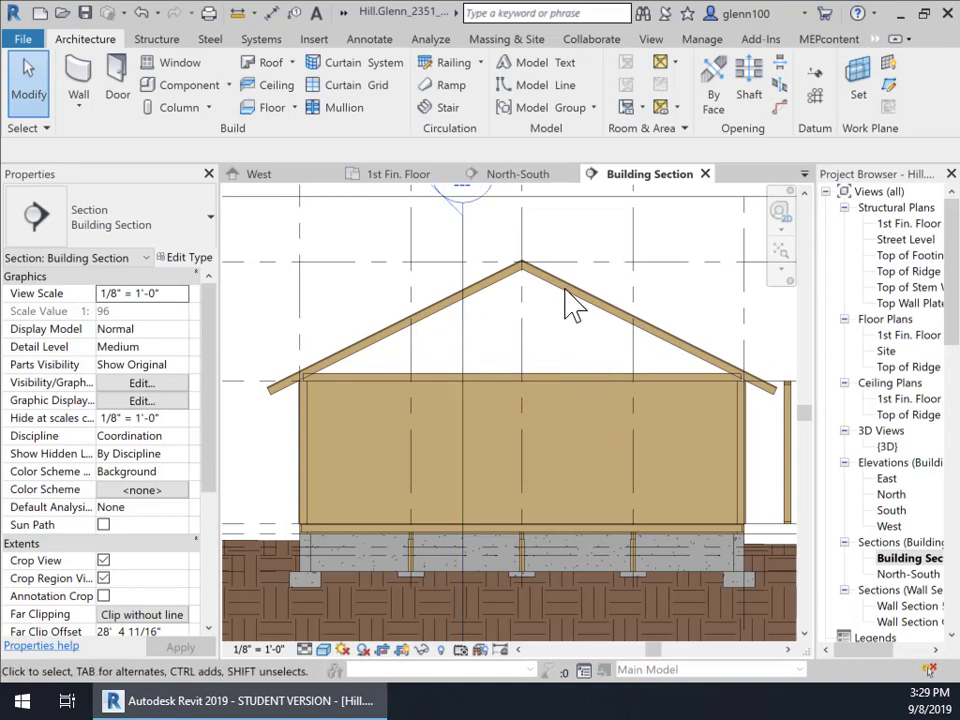
scroll(523, 290, up, 3)
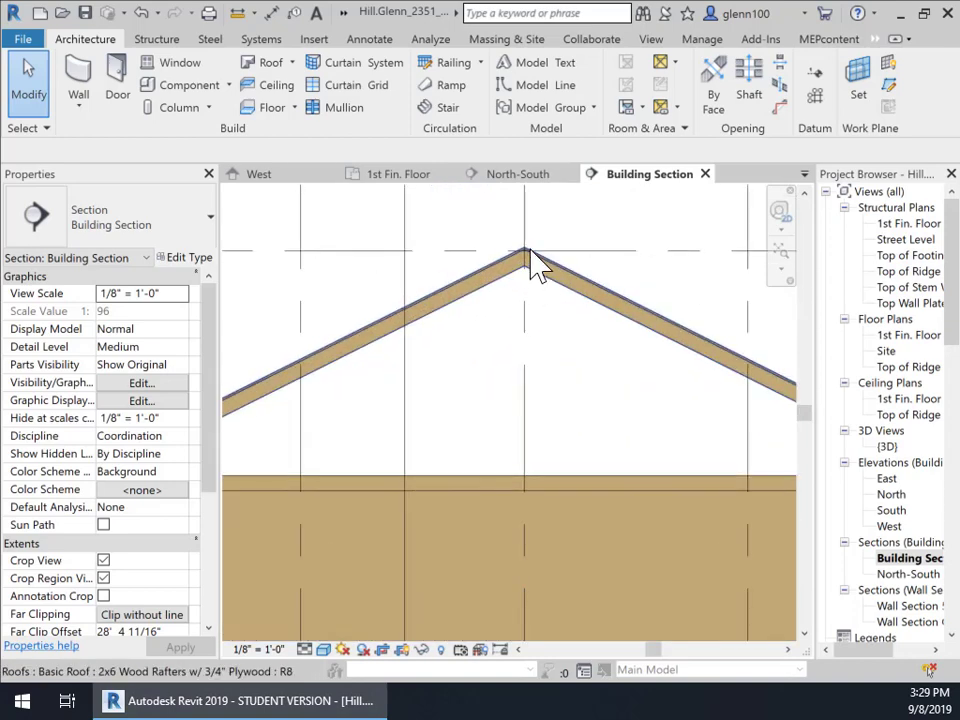
middle_drag(463, 390, 497, 328)
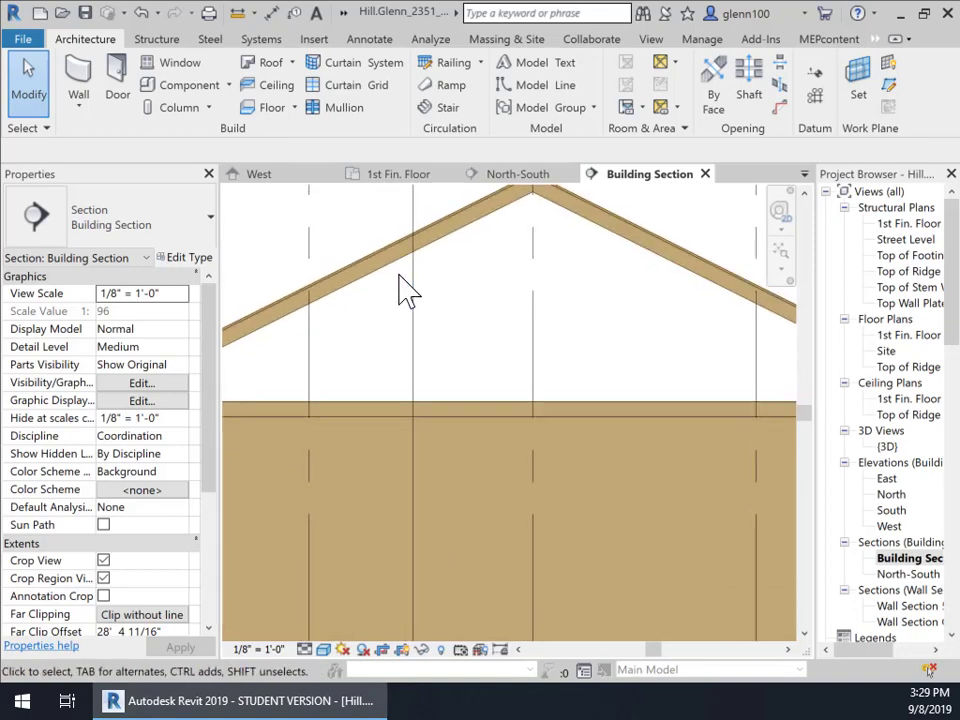
middle_drag(580, 388, 572, 356)
scroll(557, 347, down, 1)
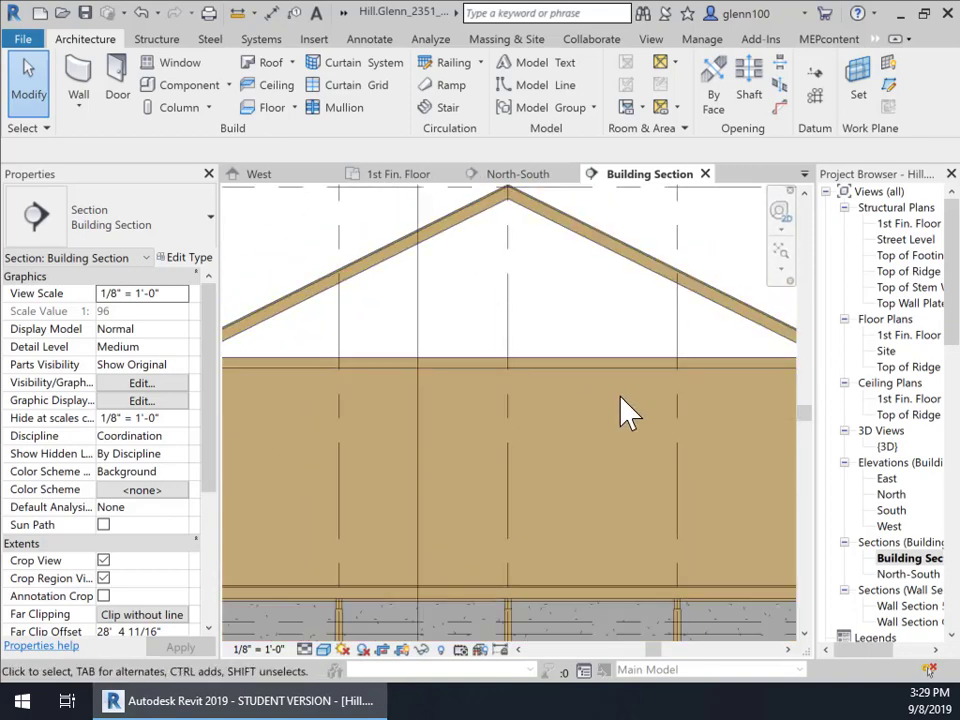
scroll(621, 407, down, 2)
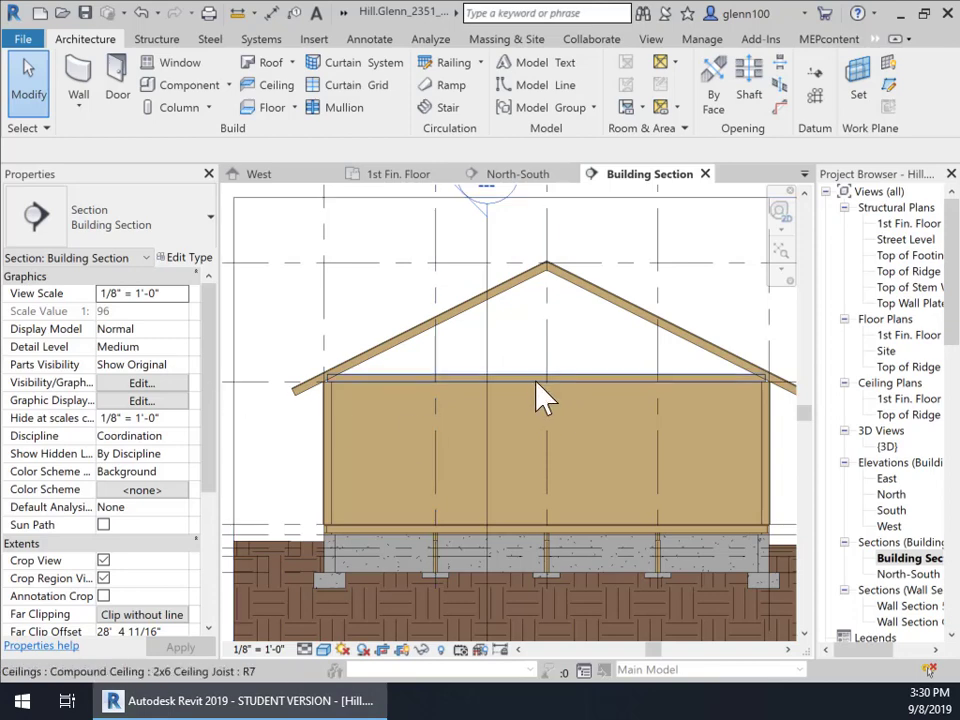
click(510, 176)
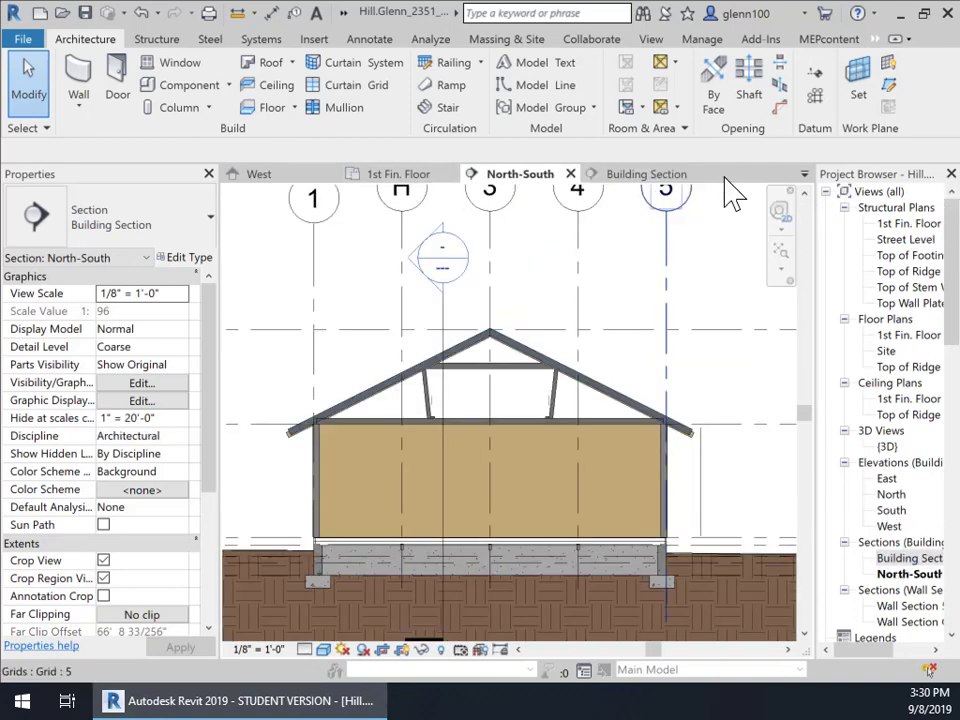
Switch to the 3D view and attach the top of the exterior gable-end wall beside the loose rafter framing to the roof
click(803, 176)
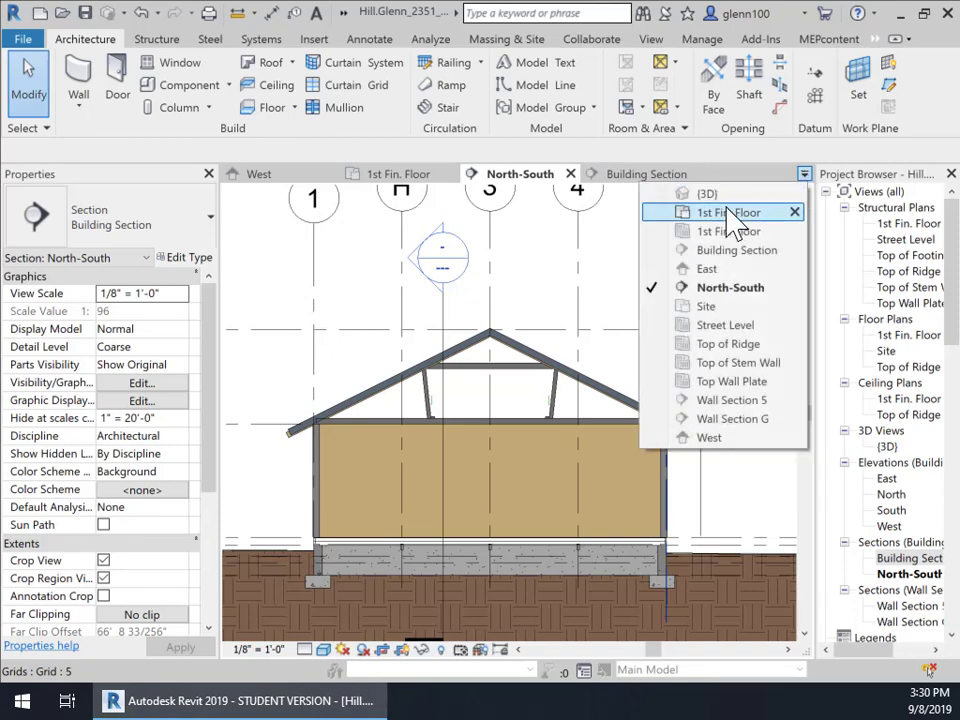
click(712, 199)
middle_drag(640, 512, 497, 463)
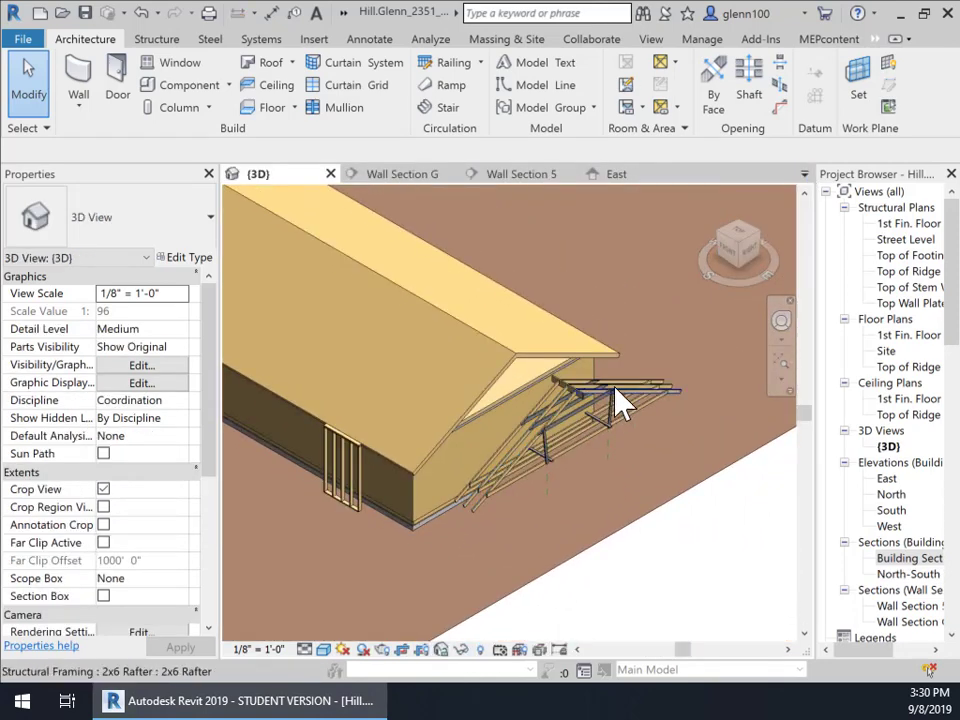
click(514, 405)
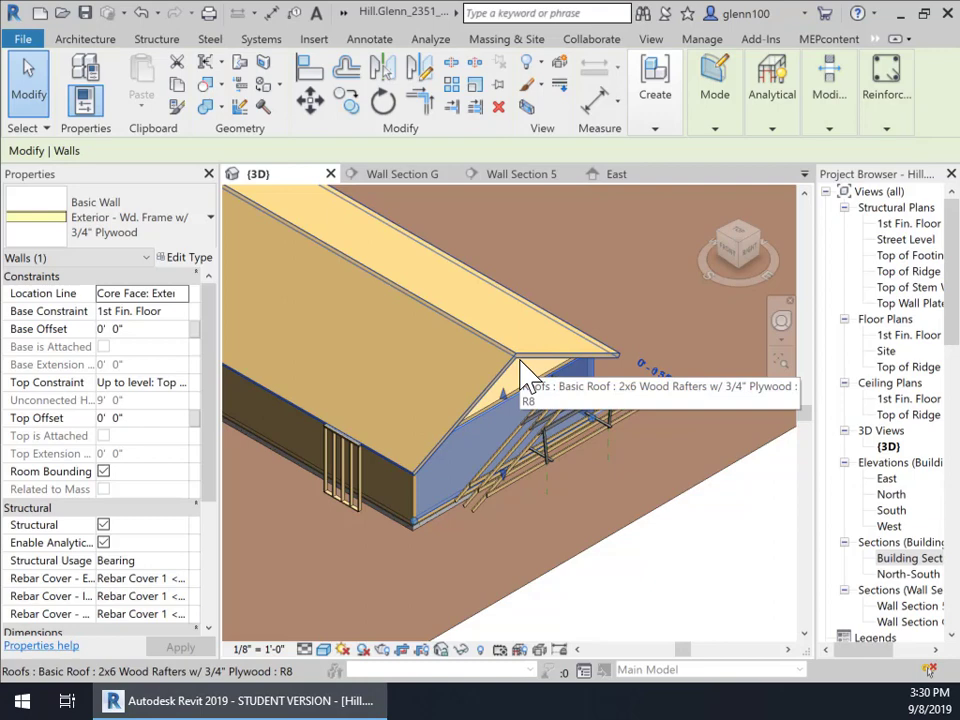
click(830, 128)
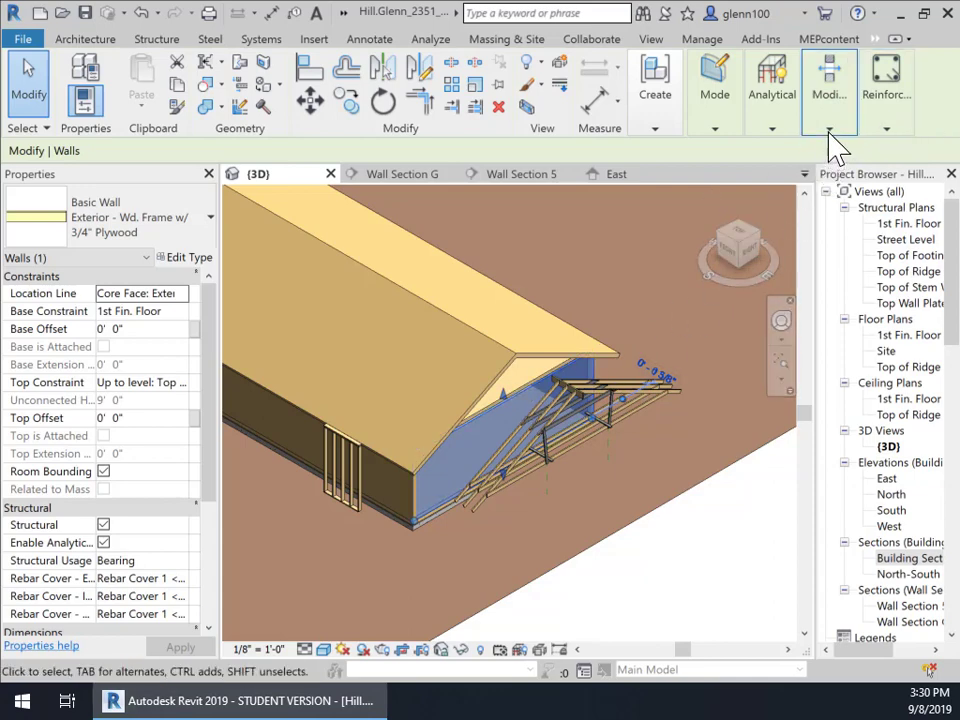
click(829, 130)
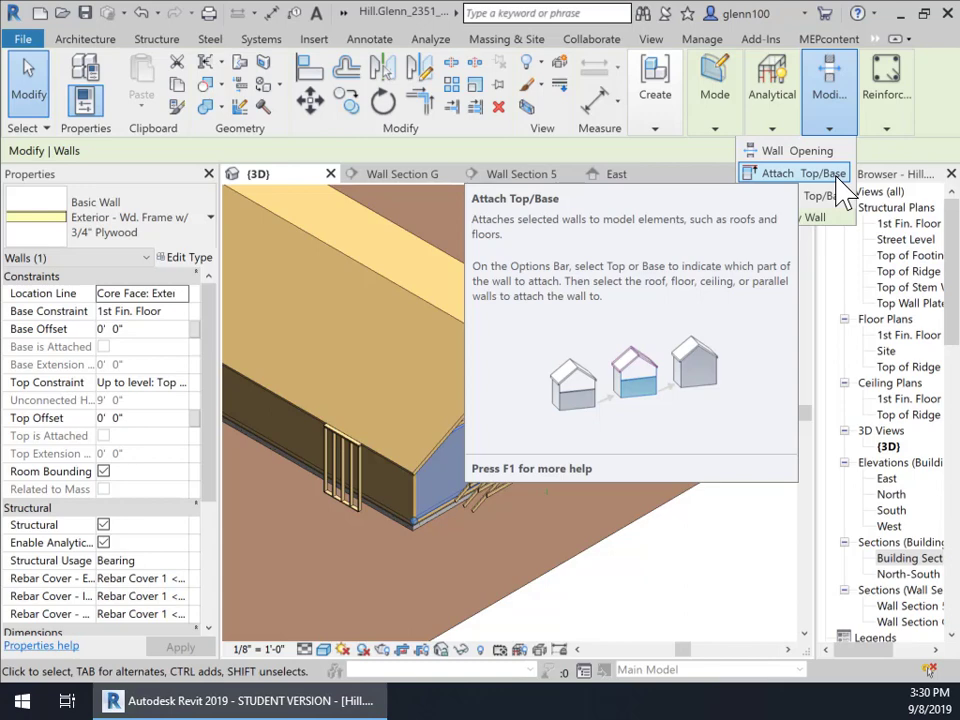
click(838, 184)
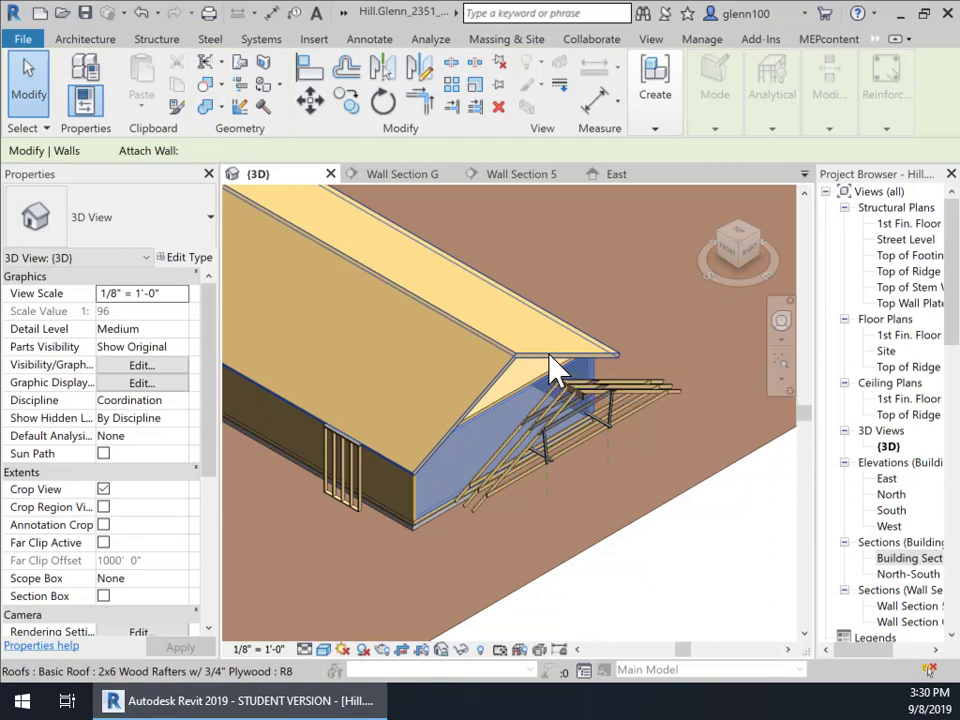
click(553, 370)
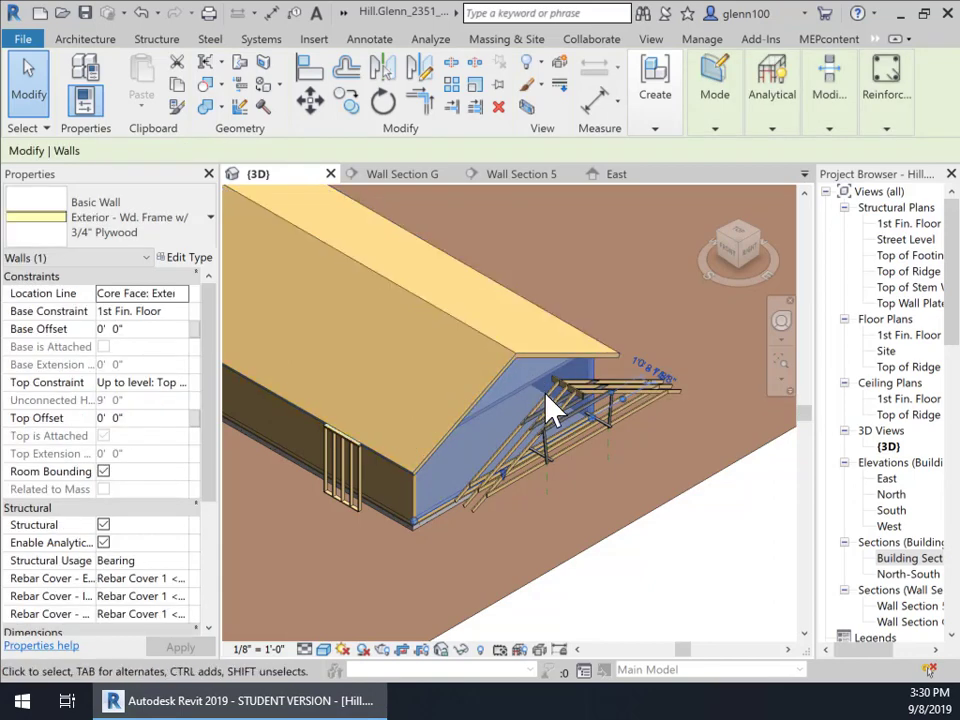
middle_drag(574, 435, 719, 334)
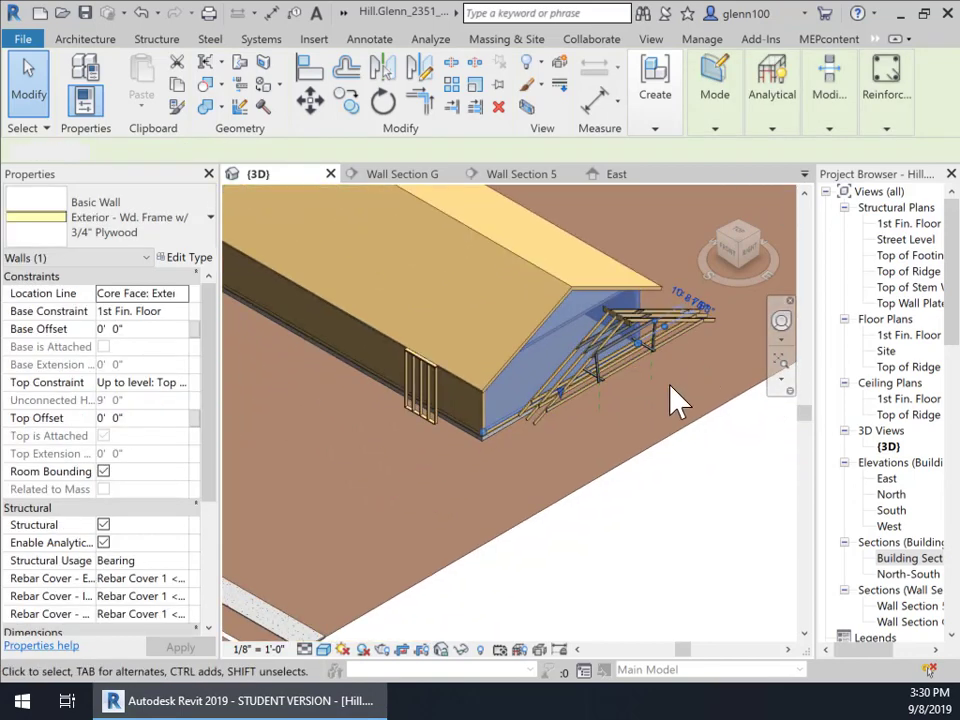
click(579, 446)
middle_drag(636, 425, 651, 482)
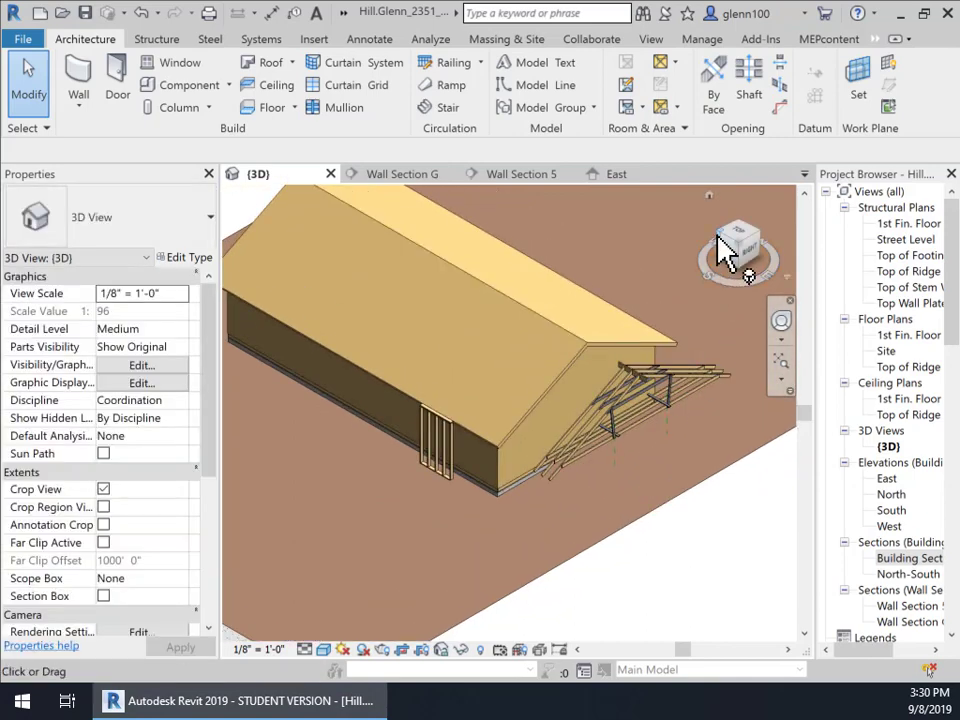
Attach the top of the exterior wall at the opposite, left gable end to the roof
click(719, 230)
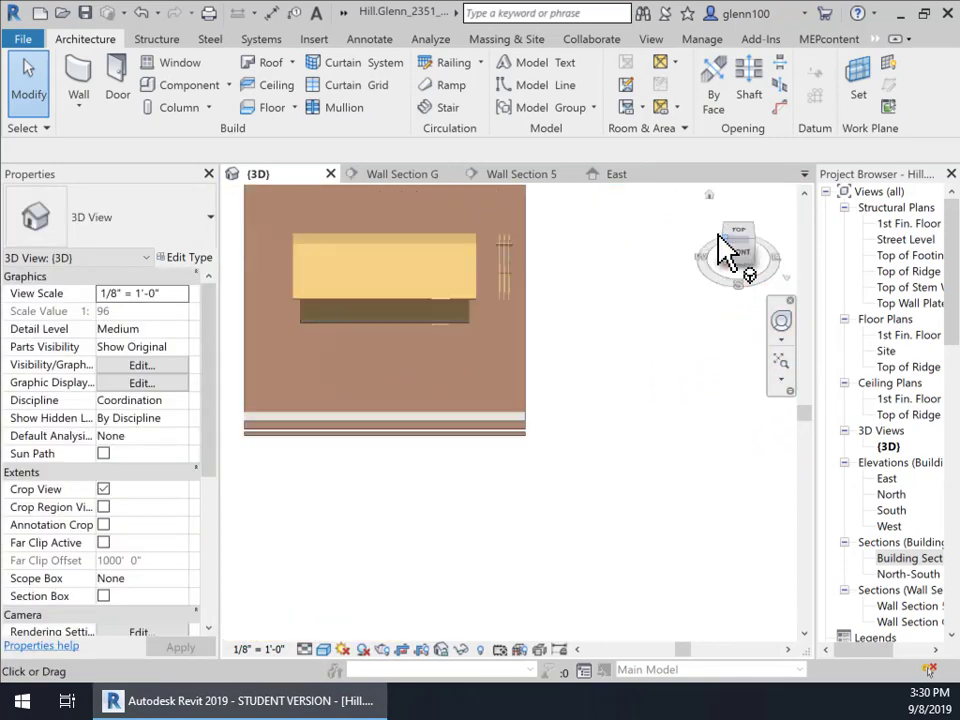
scroll(556, 443, up, 5)
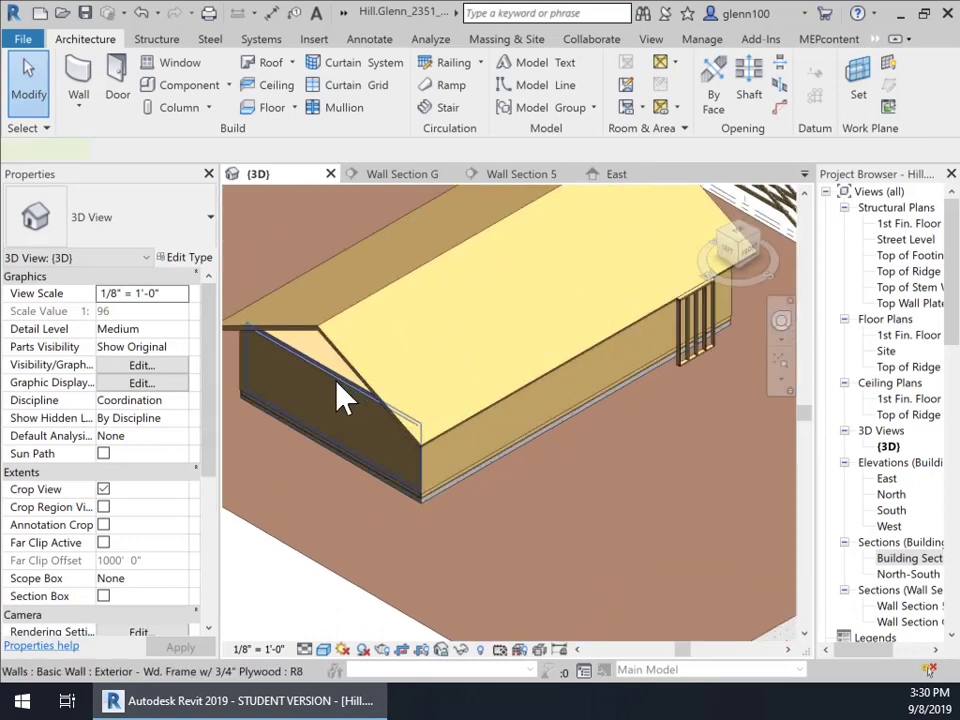
click(340, 398)
click(836, 138)
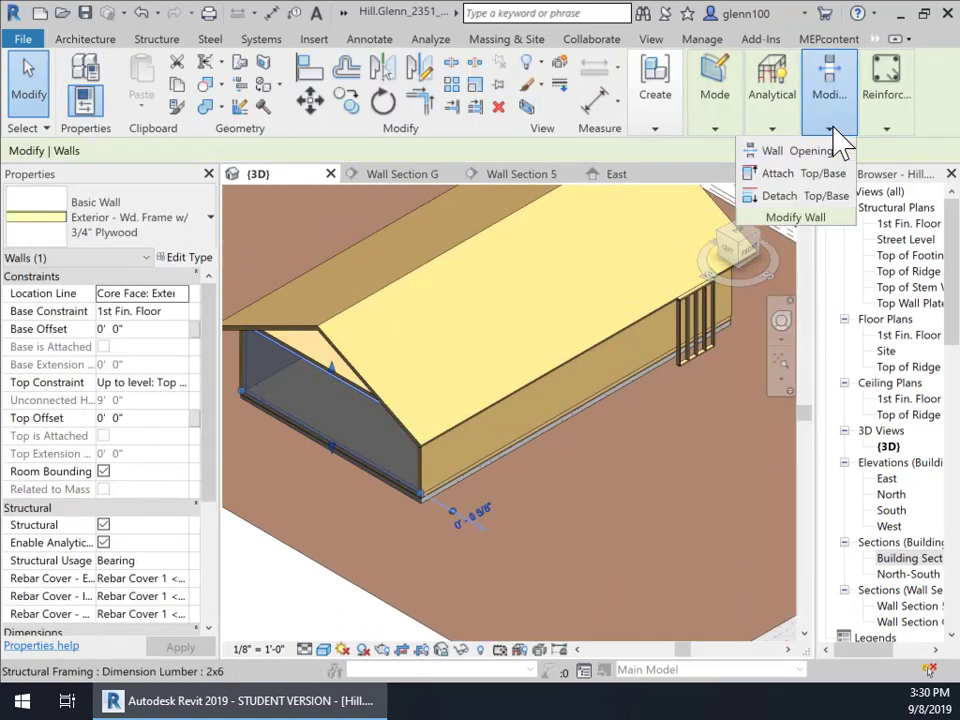
click(810, 176)
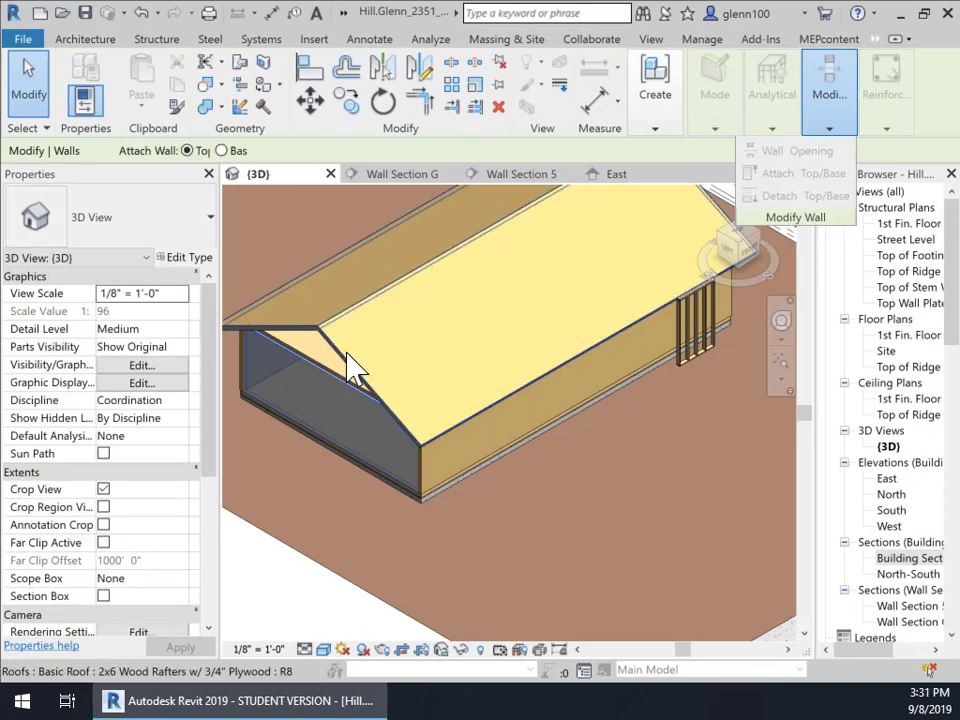
click(350, 368)
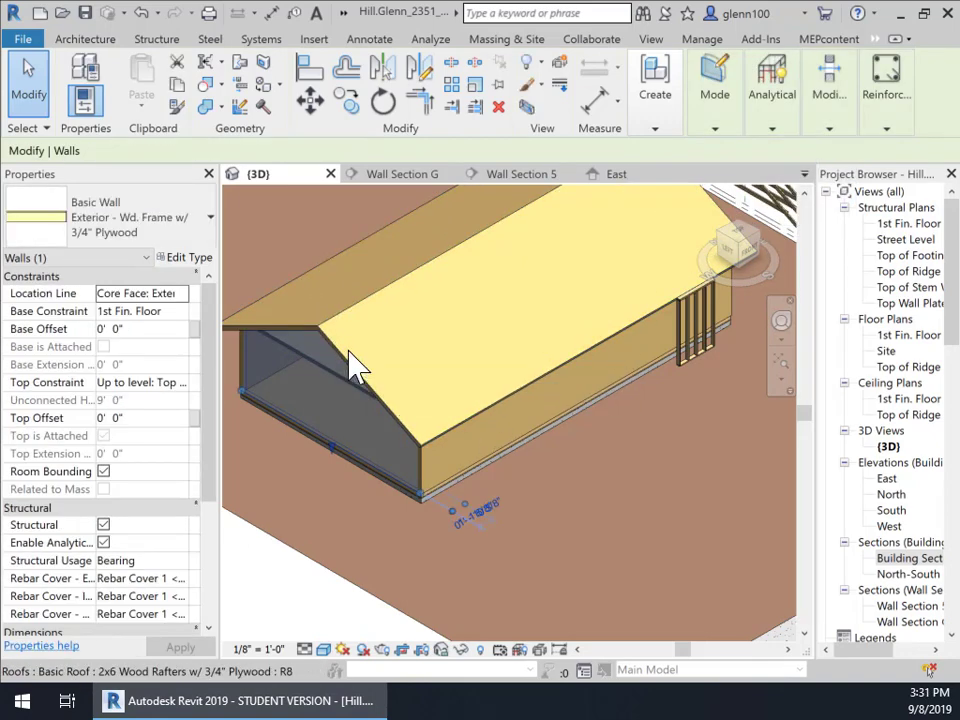
key(Escape)
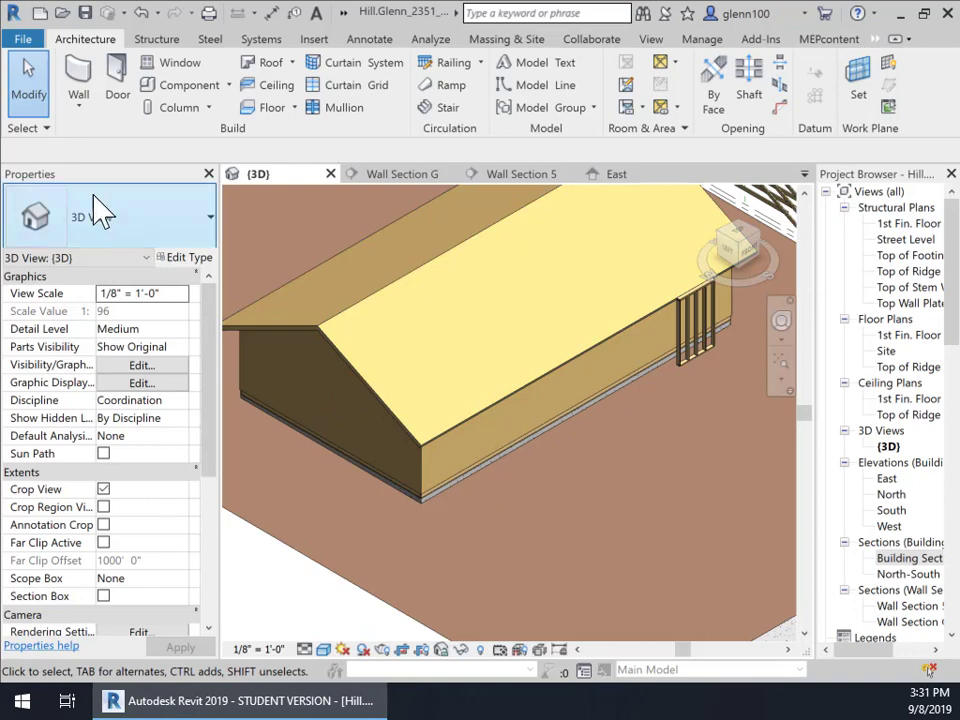
click(36, 108)
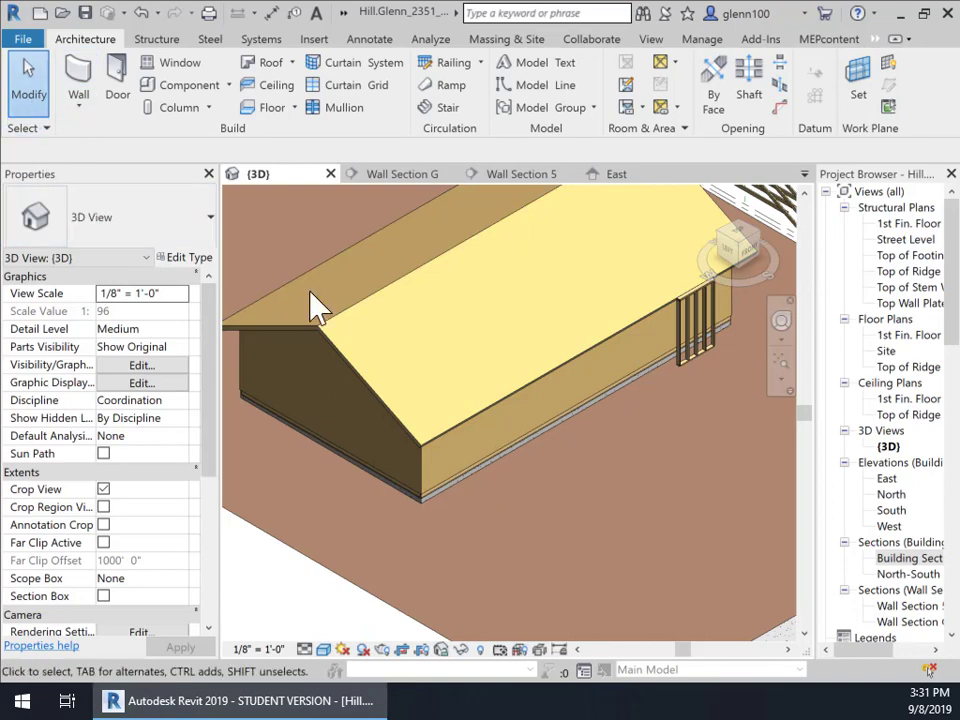
Look at the Detach Top/Base option for the left gable-end wall without applying it, and review the whole building in 3D
click(423, 462)
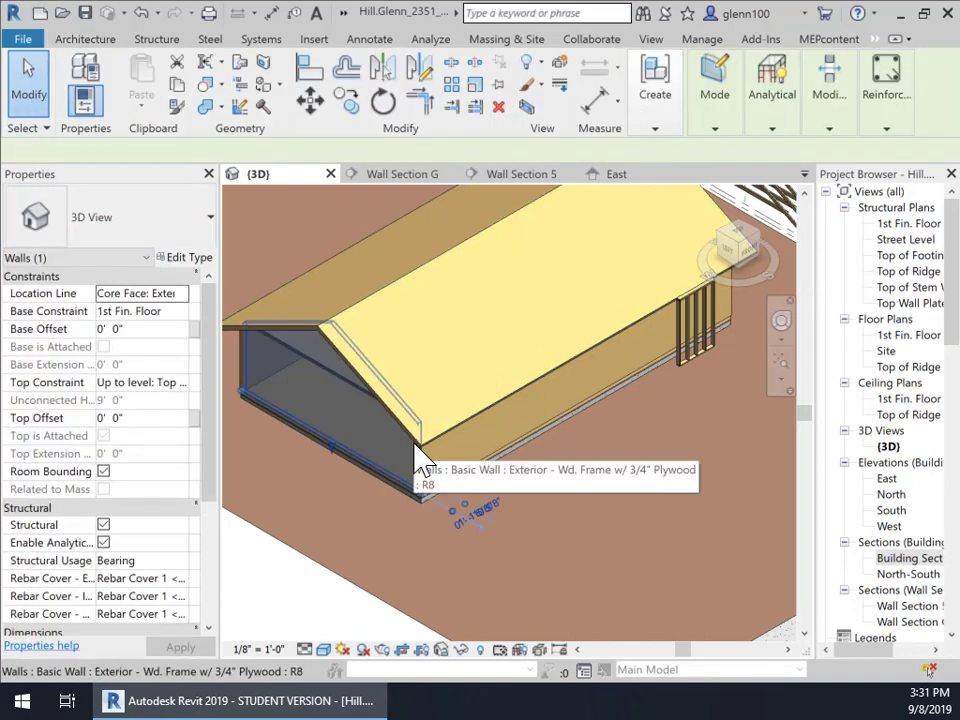
click(830, 132)
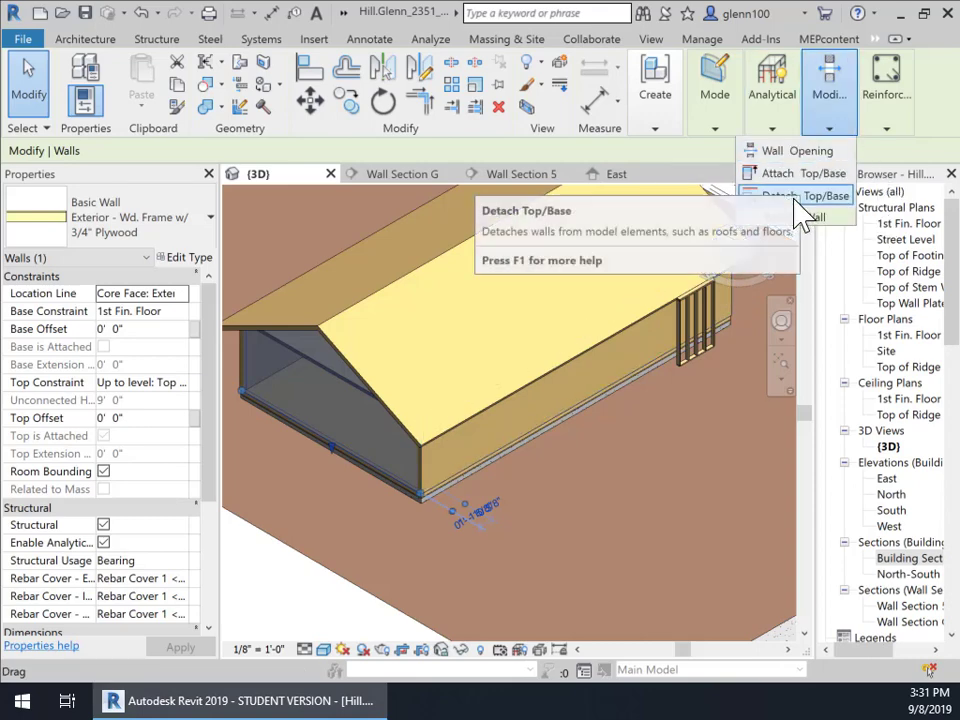
key(Escape)
key(Escape)
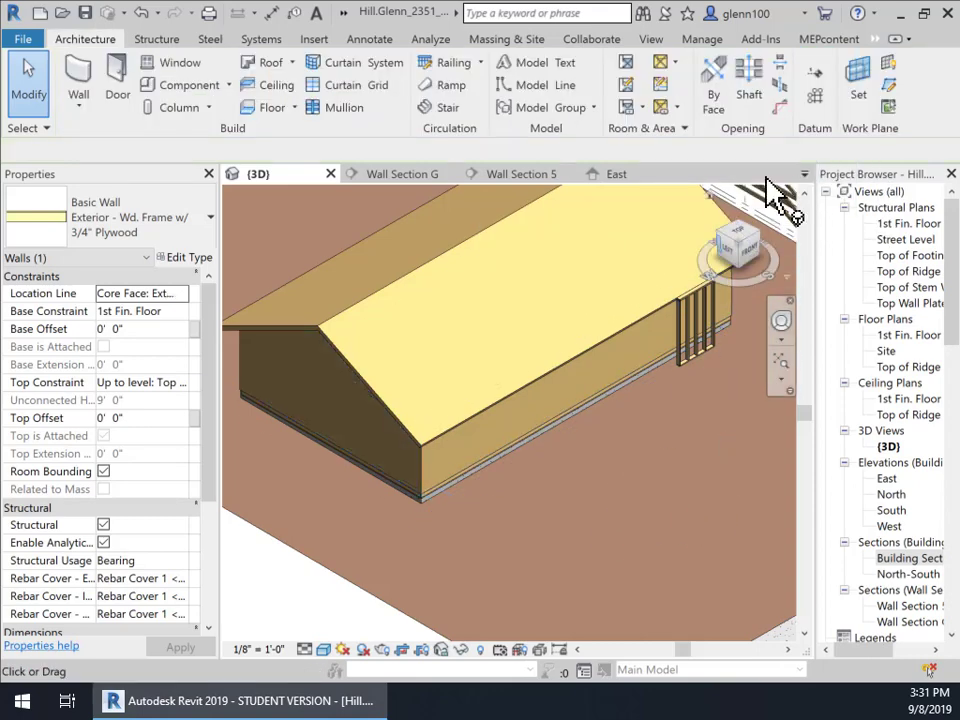
middle_drag(584, 553, 661, 570)
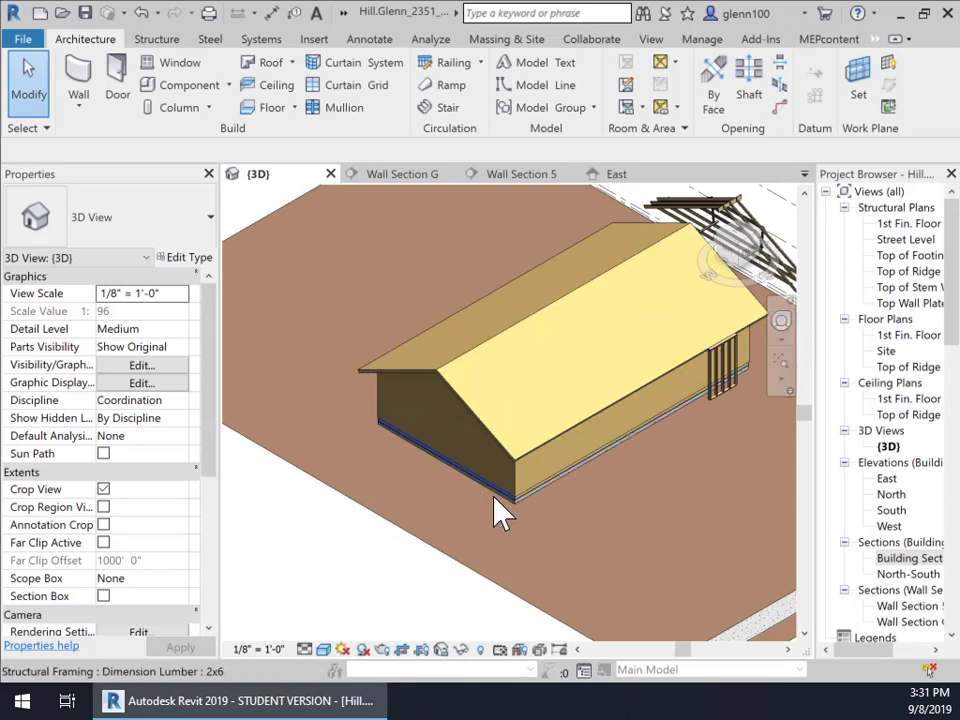
middle_drag(684, 505, 546, 515)
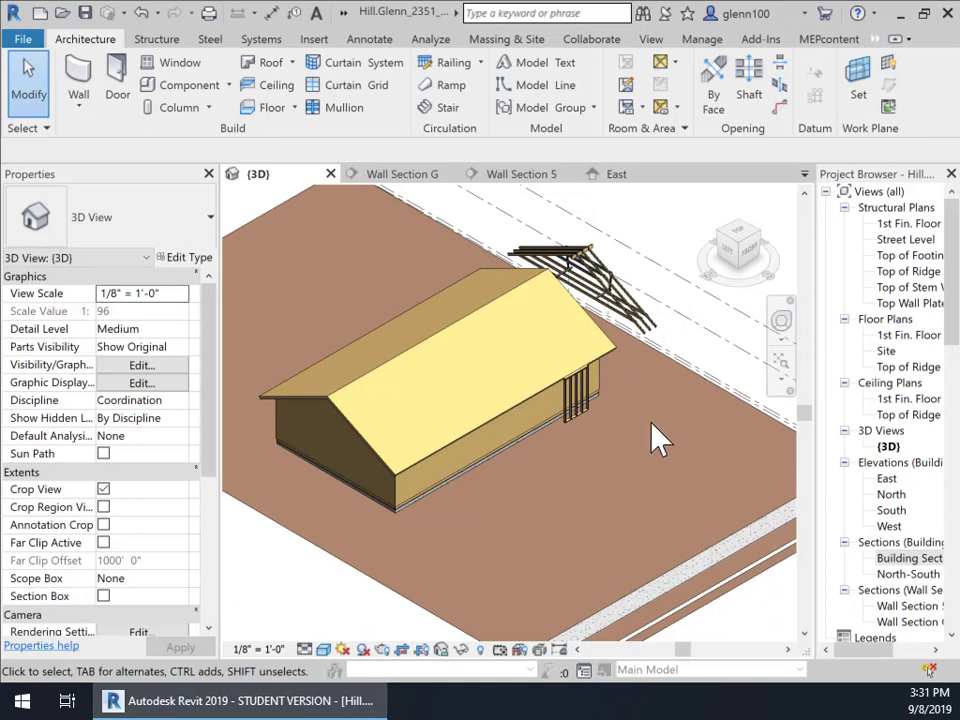